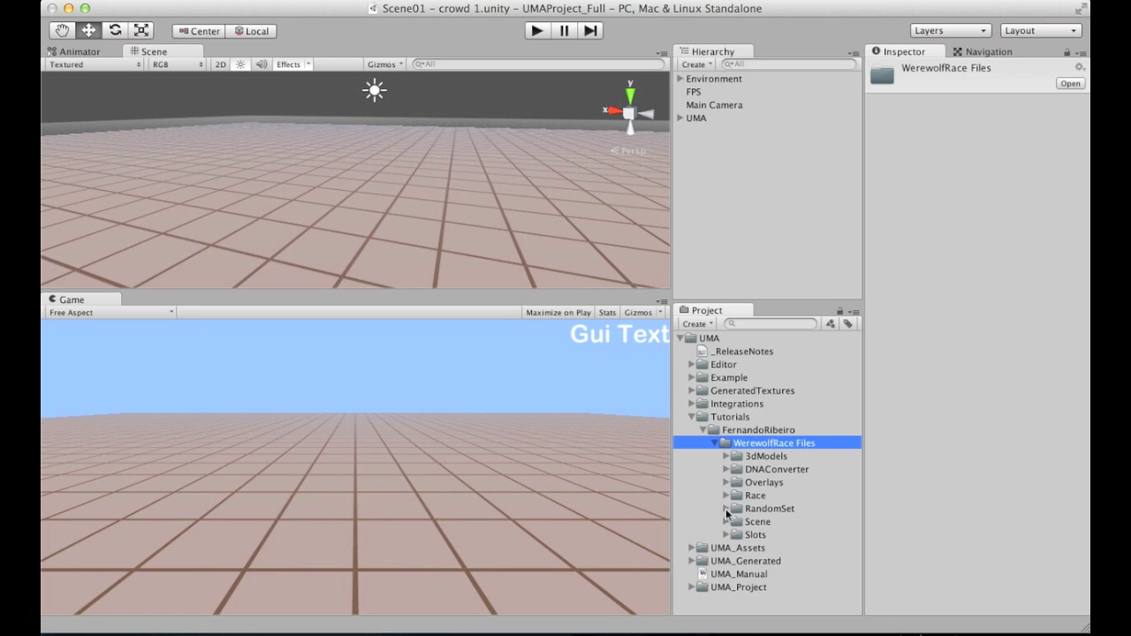
- Examine the slot and overlay settings of the WerewolfRandomSet asset in the RandomSet folder
drag(870, 438, 713, 439)
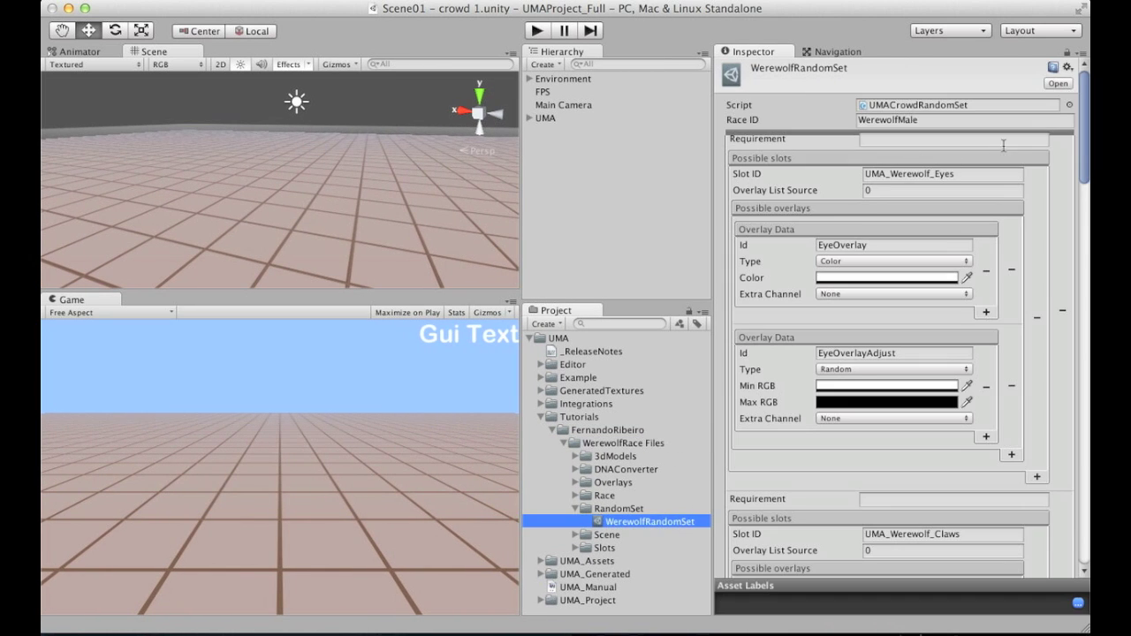
mouse_move(1085, 130)
mouse_down()
mouse_move(1068, 506)
mouse_move(1073, 115)
mouse_up()
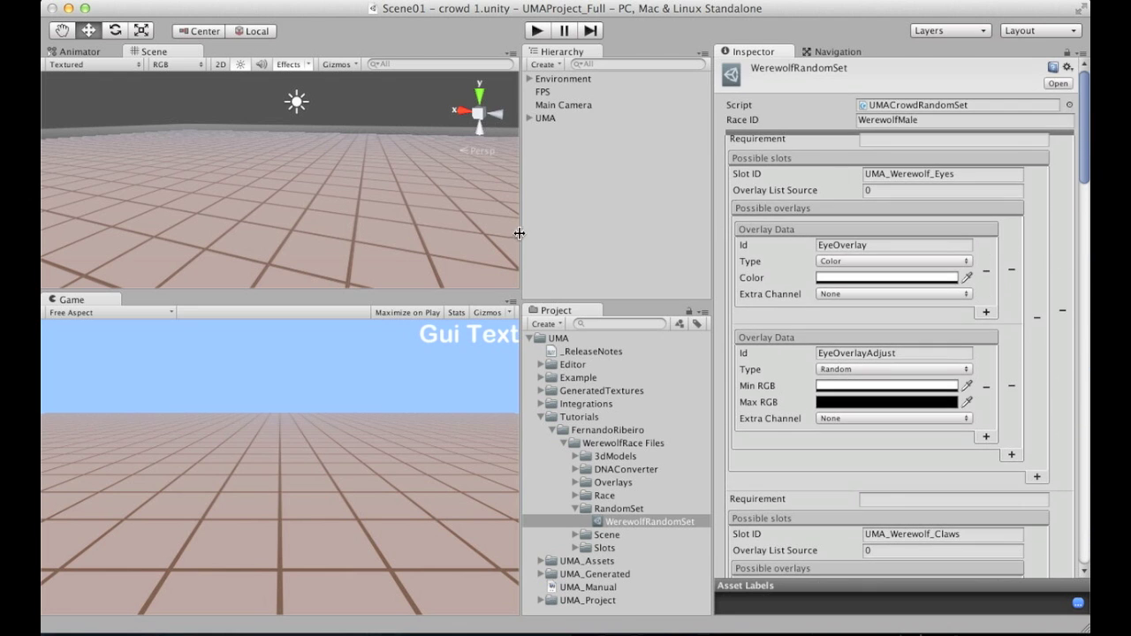
drag(520, 232, 671, 233)
click(759, 222)
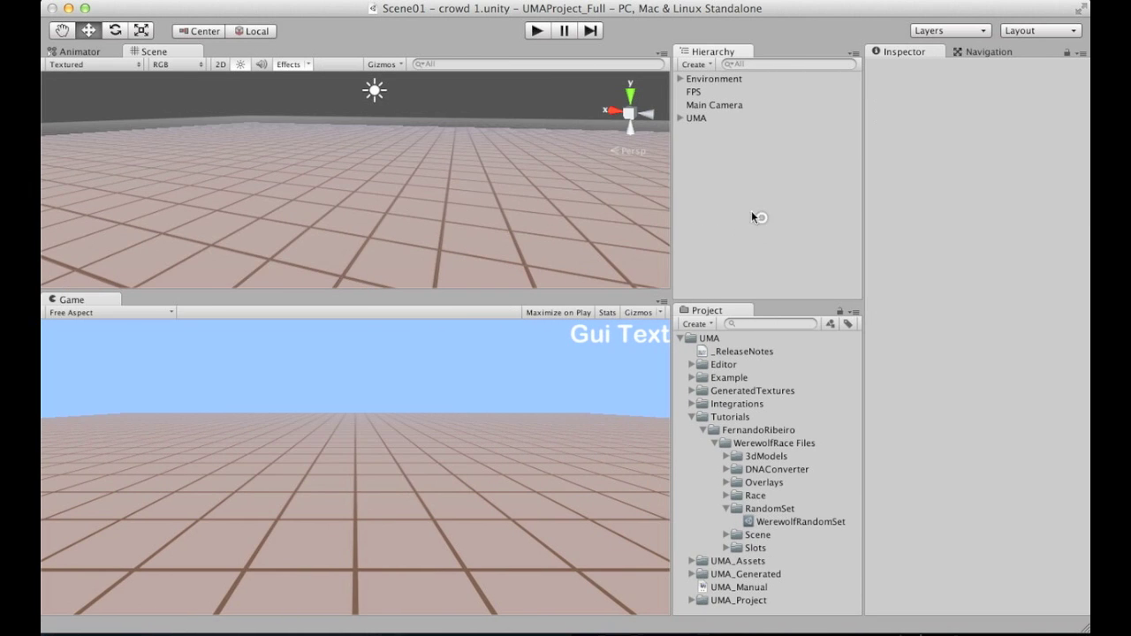
- Run the scene and view the generated werewolves' feet up close from several angles
click(536, 30)
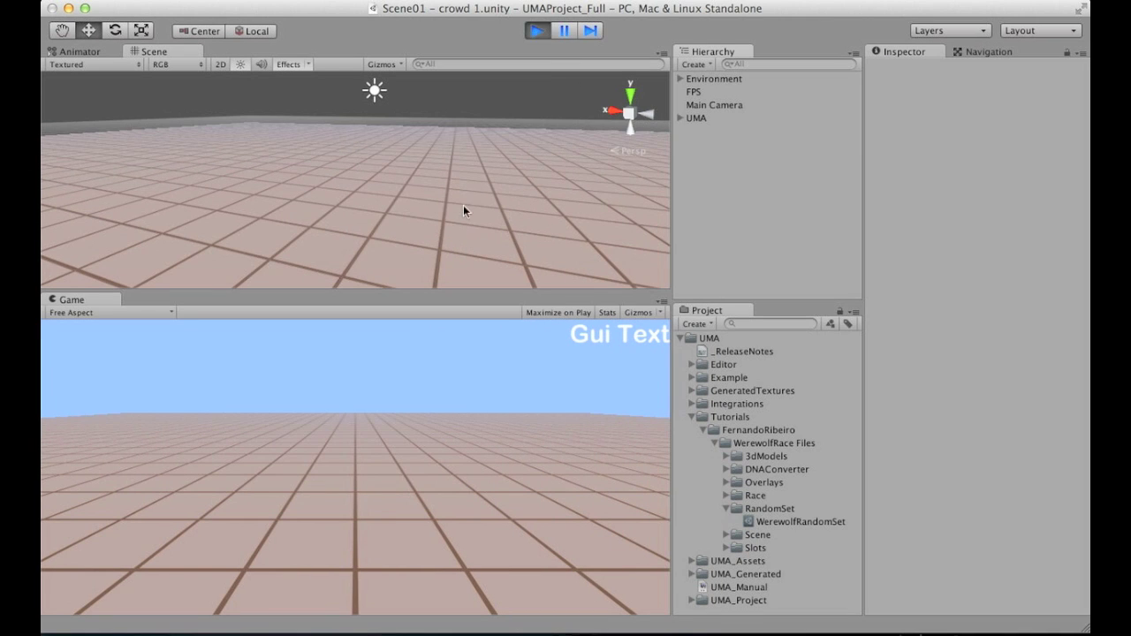
middle_drag(421, 170, 441, 184)
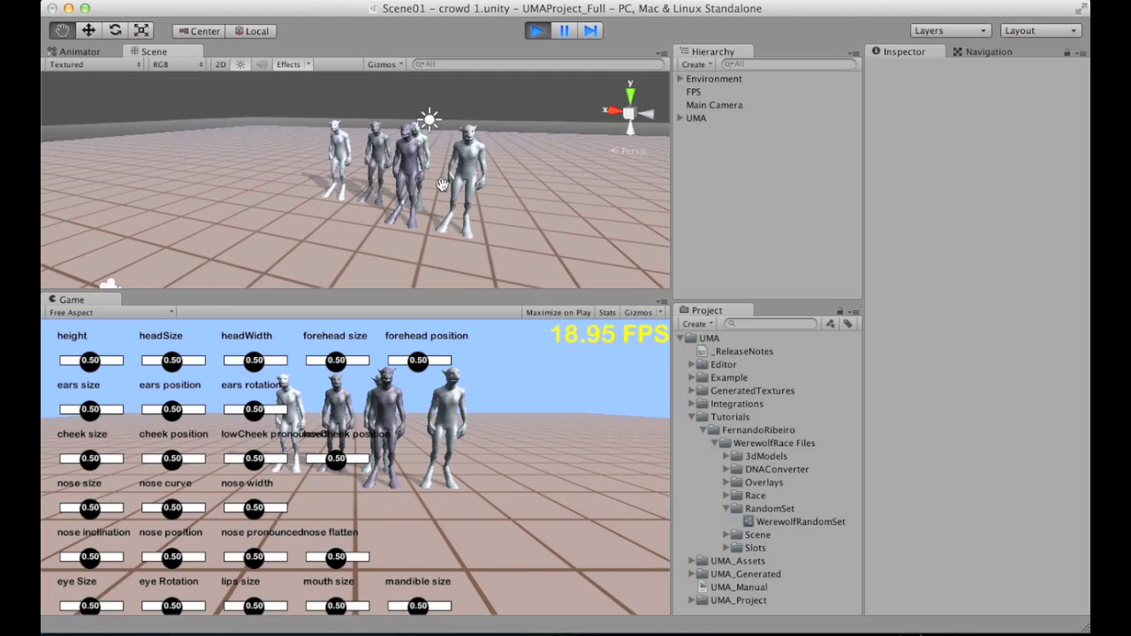
alt+drag(497, 226, 396, 182)
middle_drag(397, 182, 427, 143)
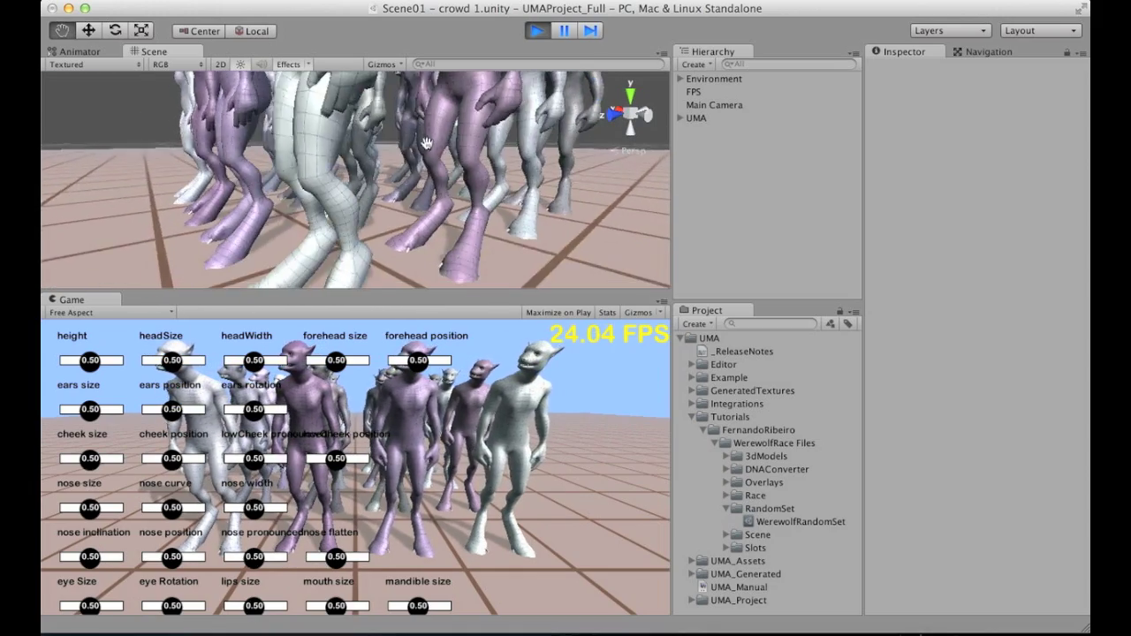
alt+drag(426, 143, 436, 172)
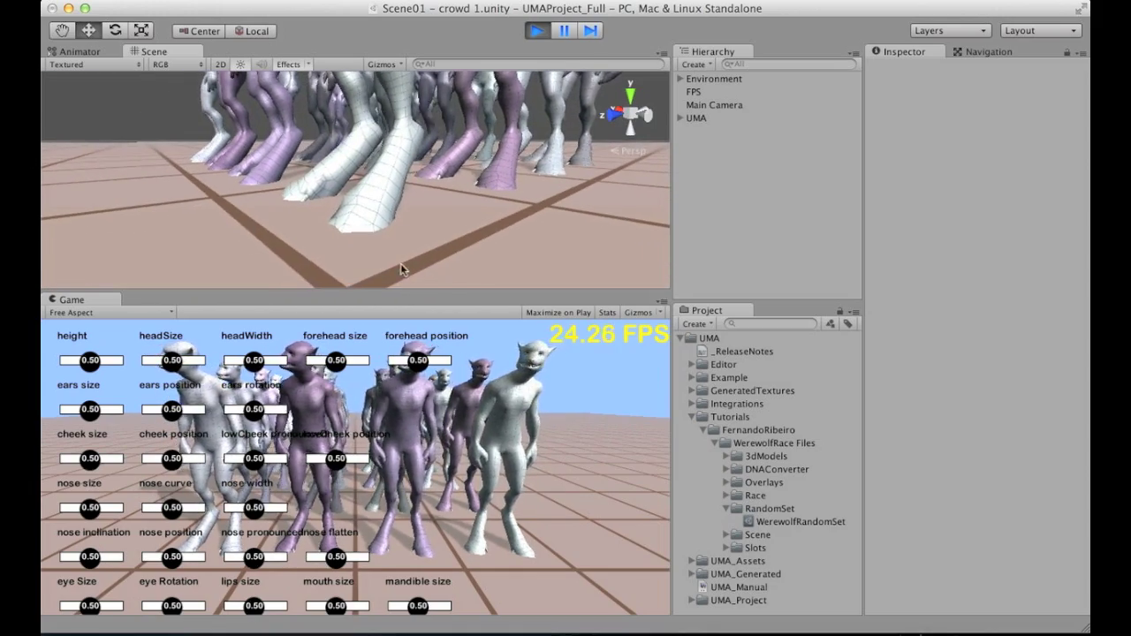
alt+drag(301, 252, 400, 208)
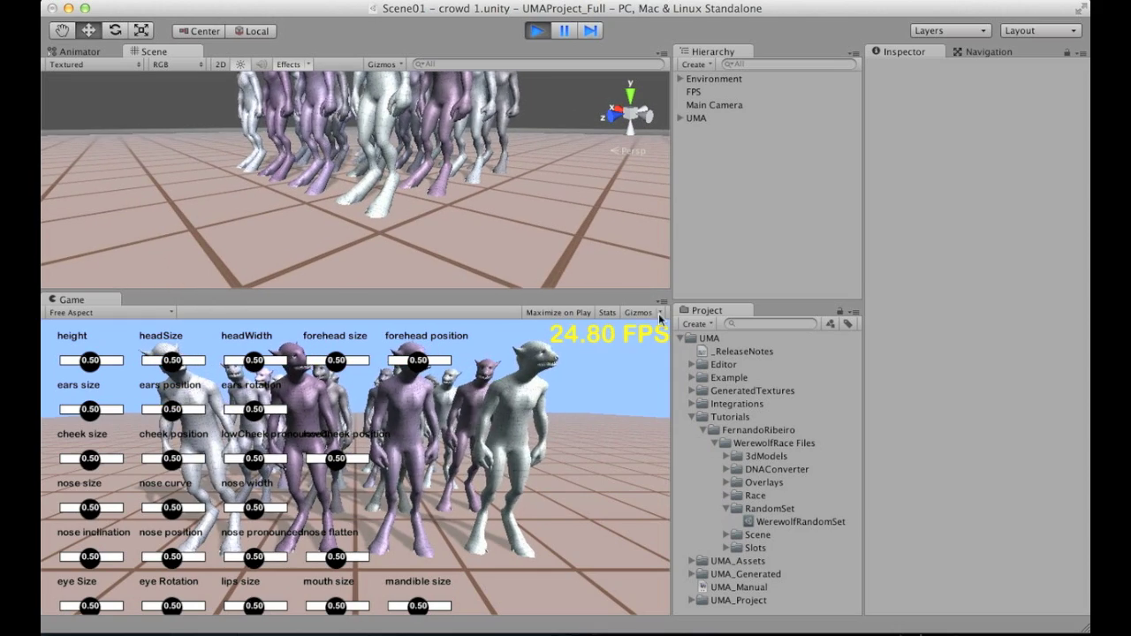
- Trace the front werewolf's WerewolfRace_Unified object to its Locomotion animator controller and select that controller asset
click(391, 149)
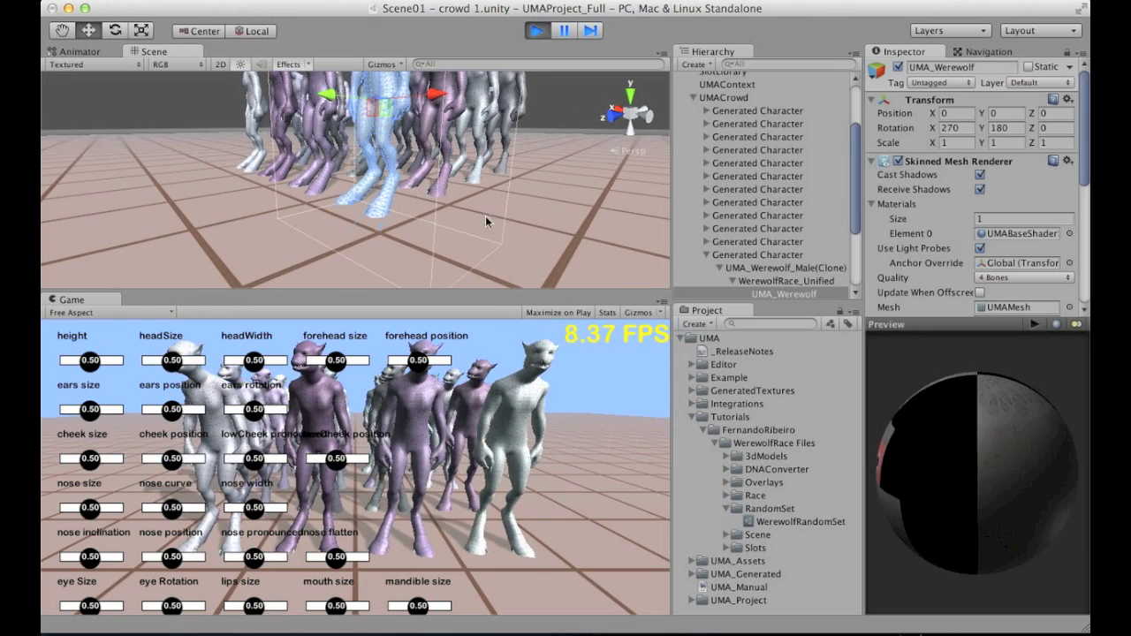
click(692, 418)
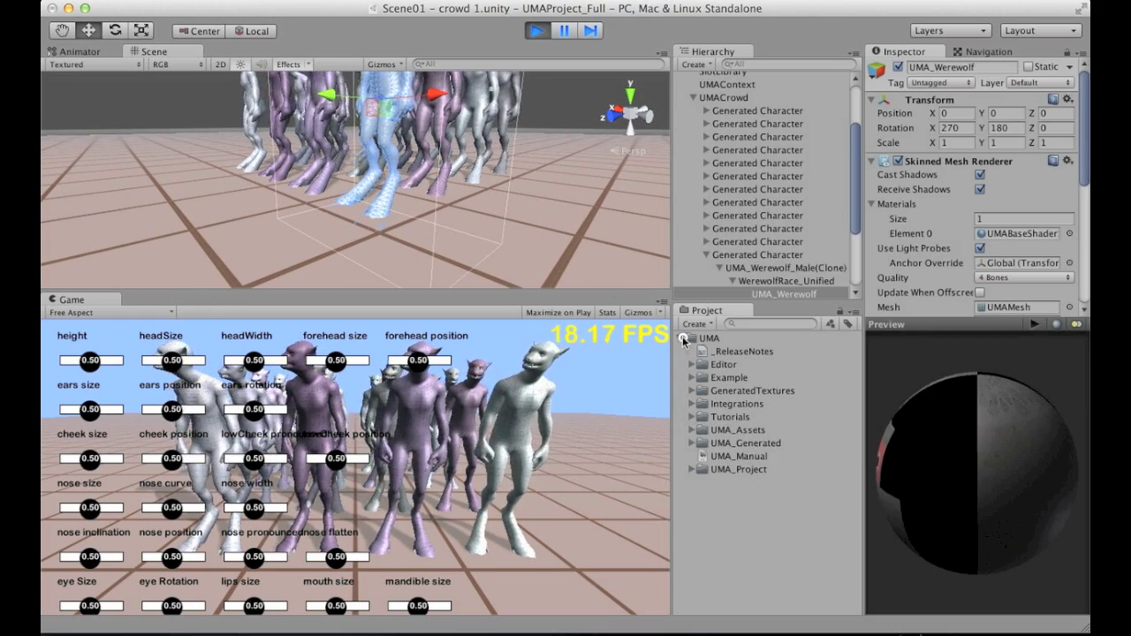
click(684, 339)
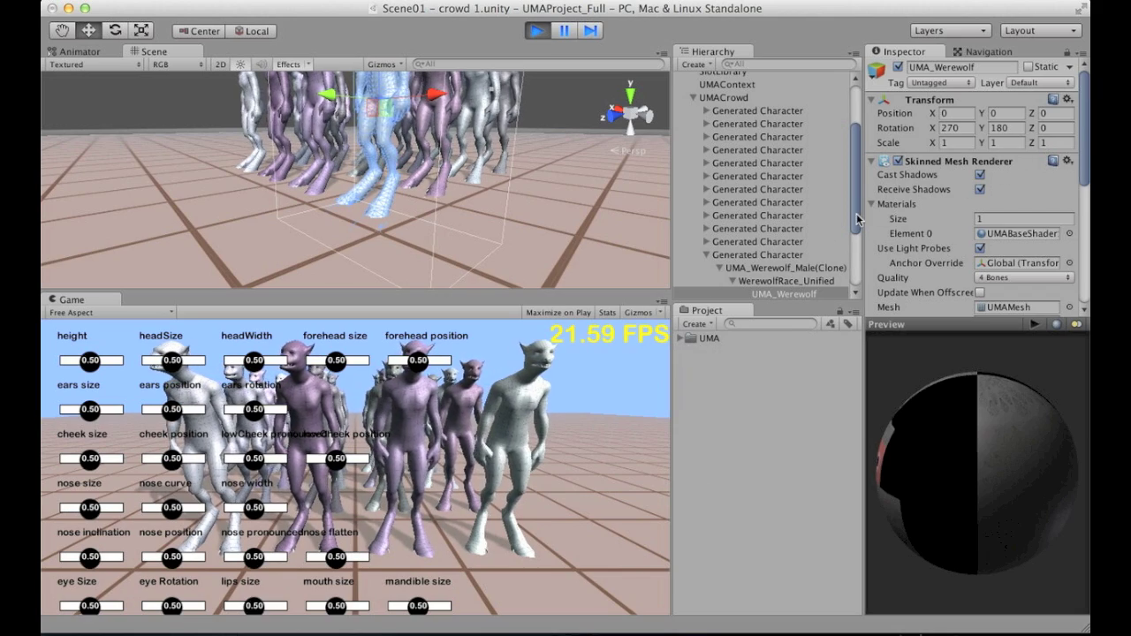
scroll(857, 219, down, 3)
click(795, 216)
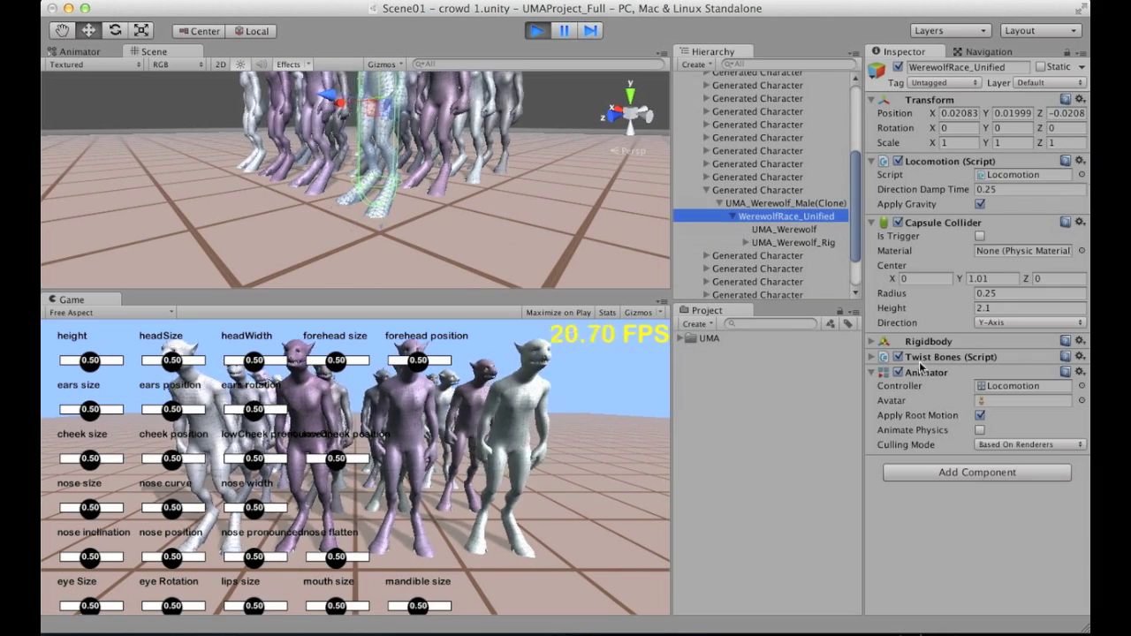
click(1012, 388)
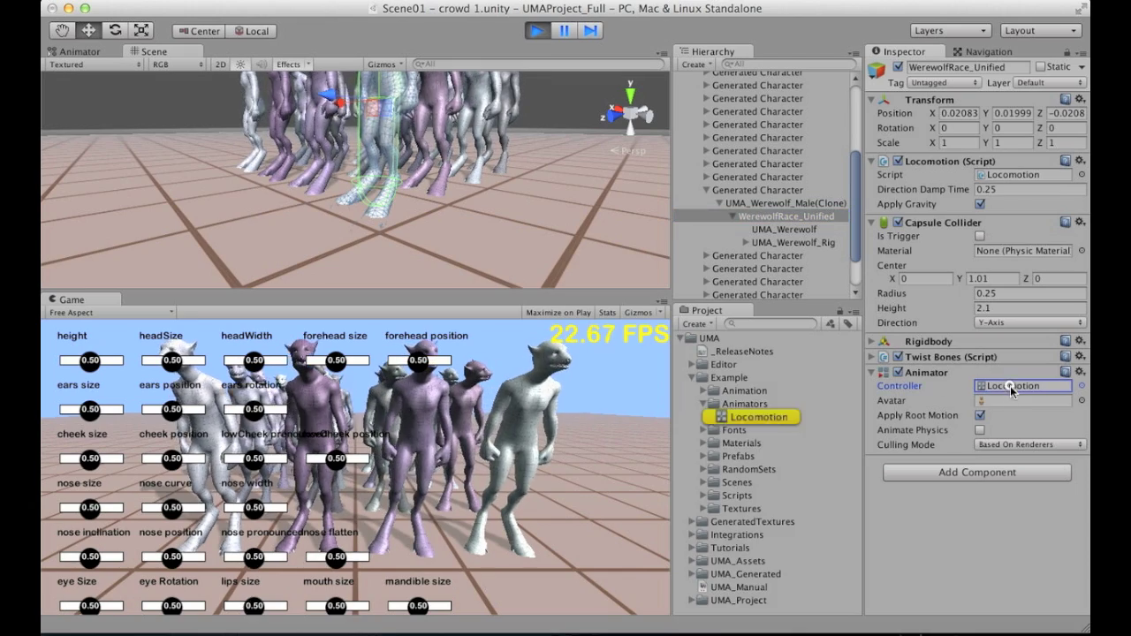
click(763, 419)
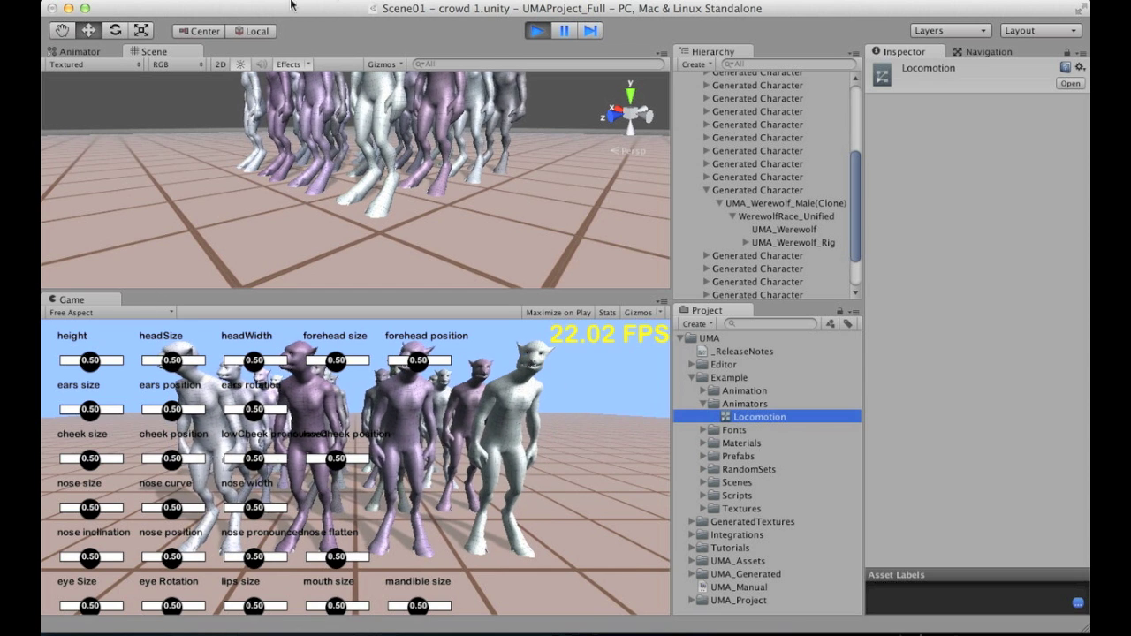
- Show the Locomotion controller's state graph in the Animator window and dock that window beside the Game view
click(475, 0)
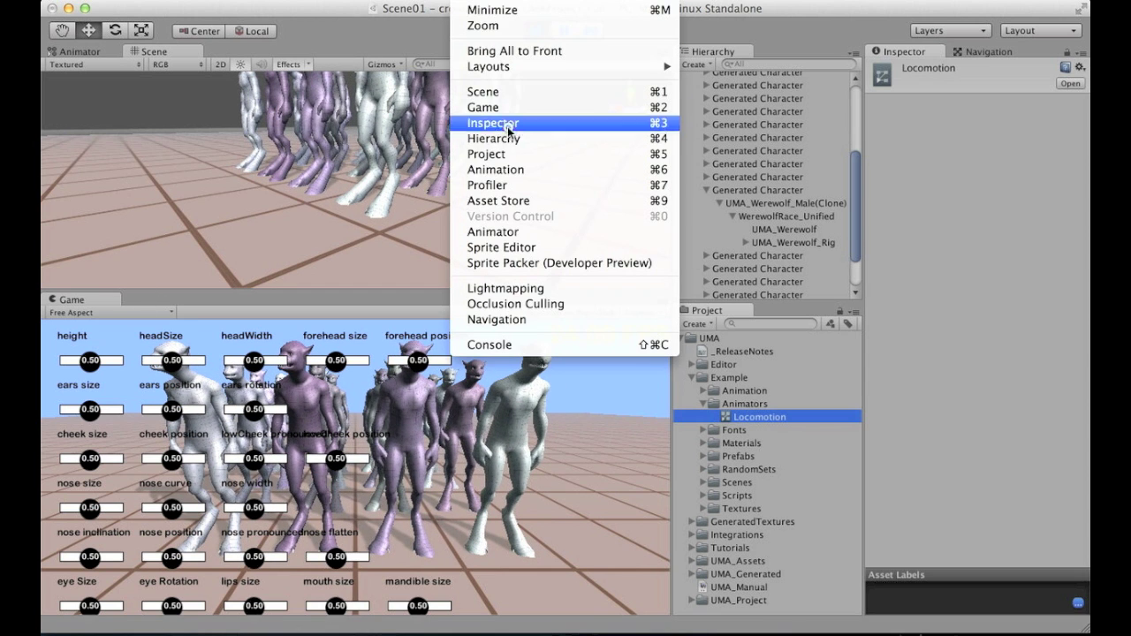
click(510, 235)
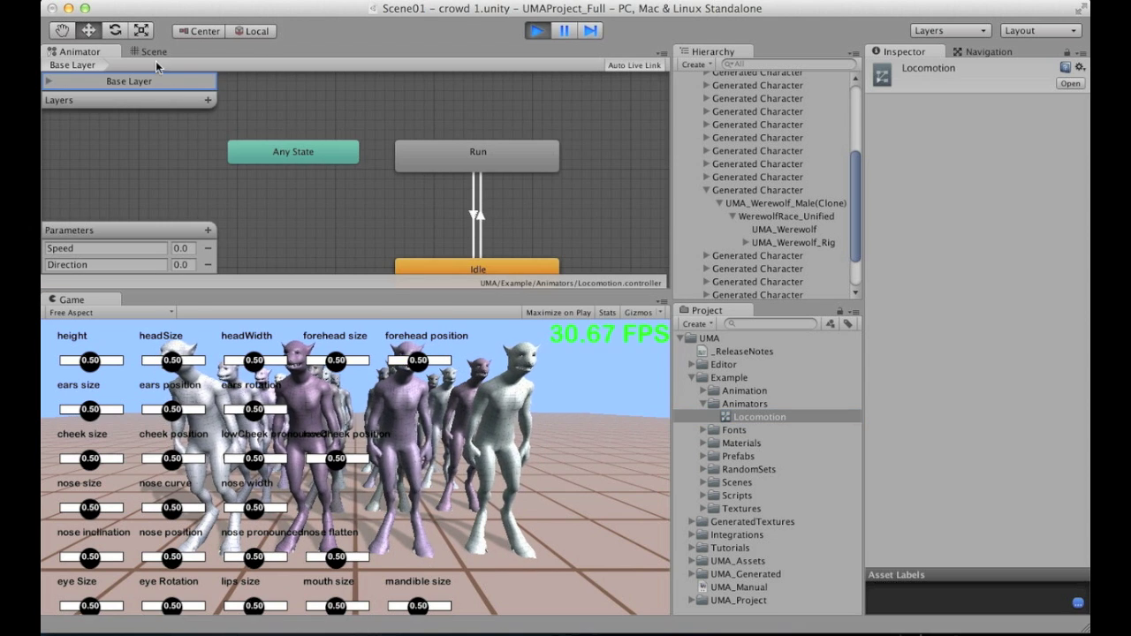
drag(77, 51, 160, 301)
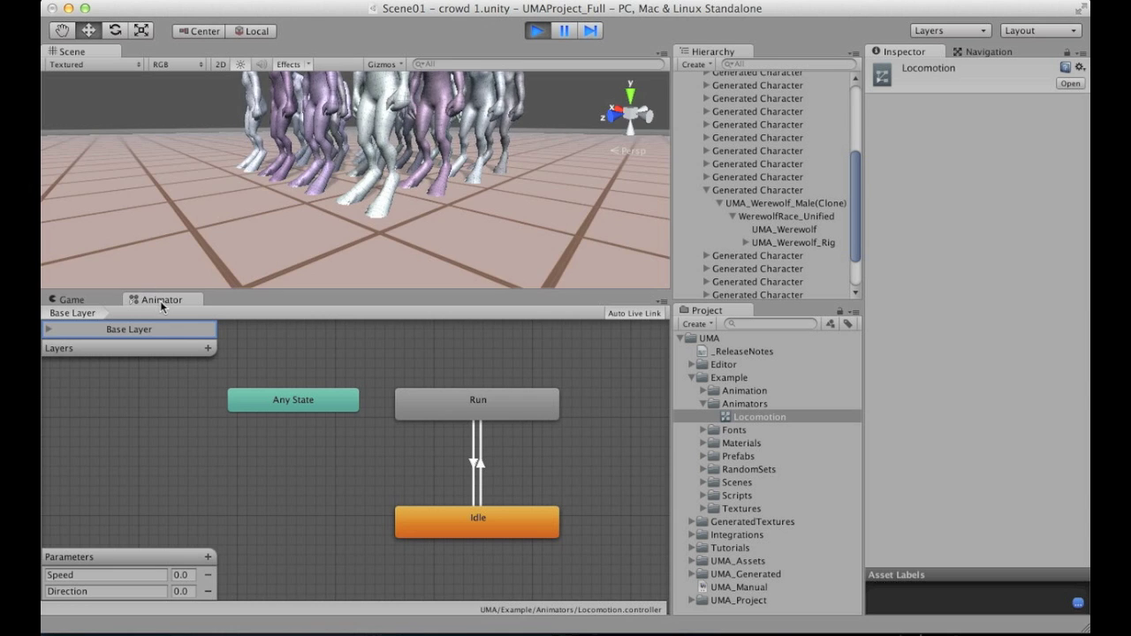
click(393, 359)
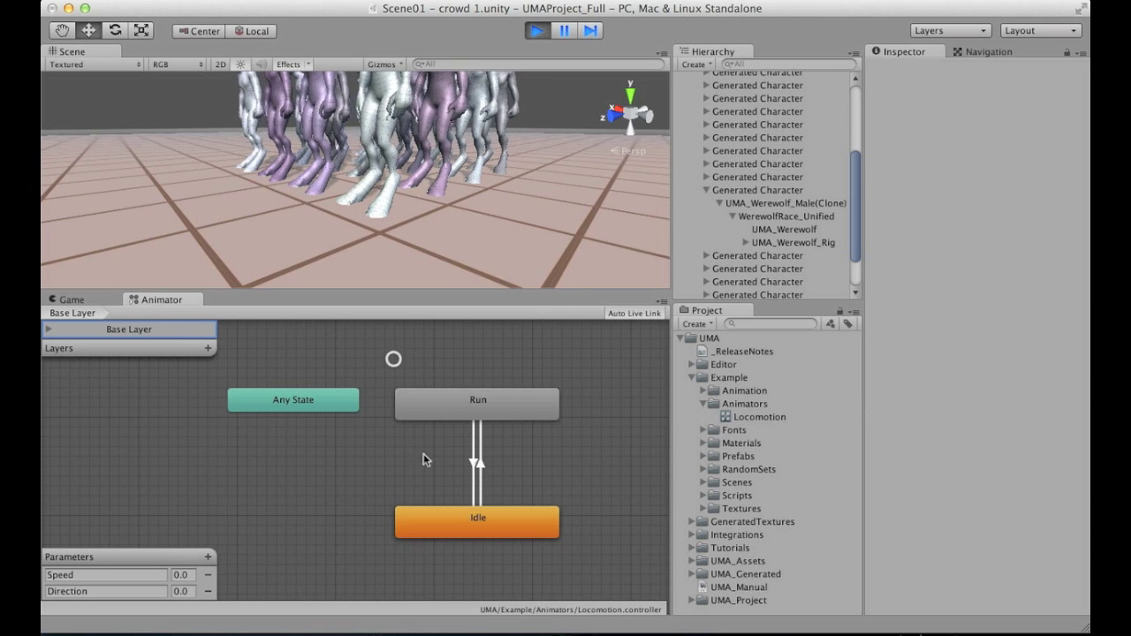
- Turn off Foot IK for the Idle state and check the werewolves' feet from several angles
click(433, 512)
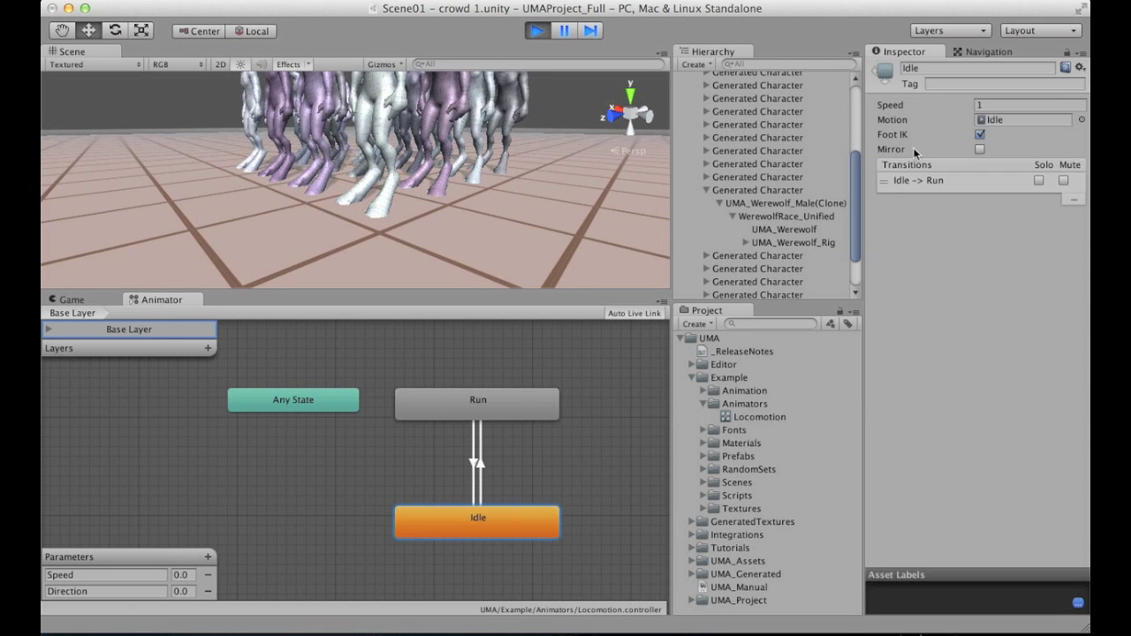
click(980, 135)
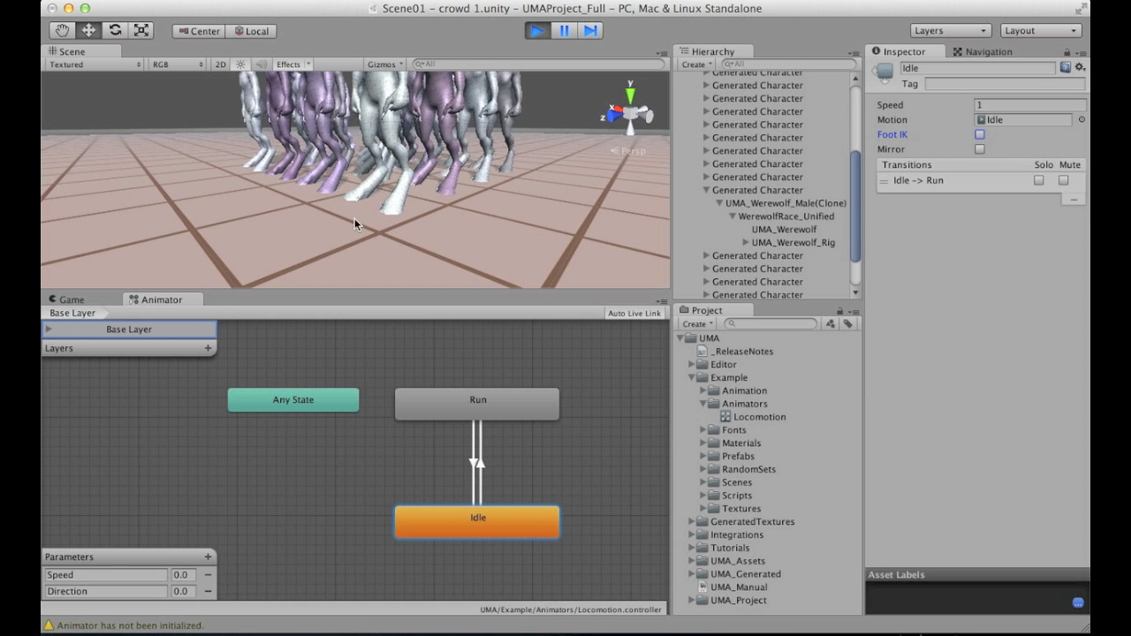
mouse_move(394, 202)
middle_down()
mouse_move(397, 165)
mouse_move(395, 197)
middle_up()
alt+drag(377, 181, 430, 200)
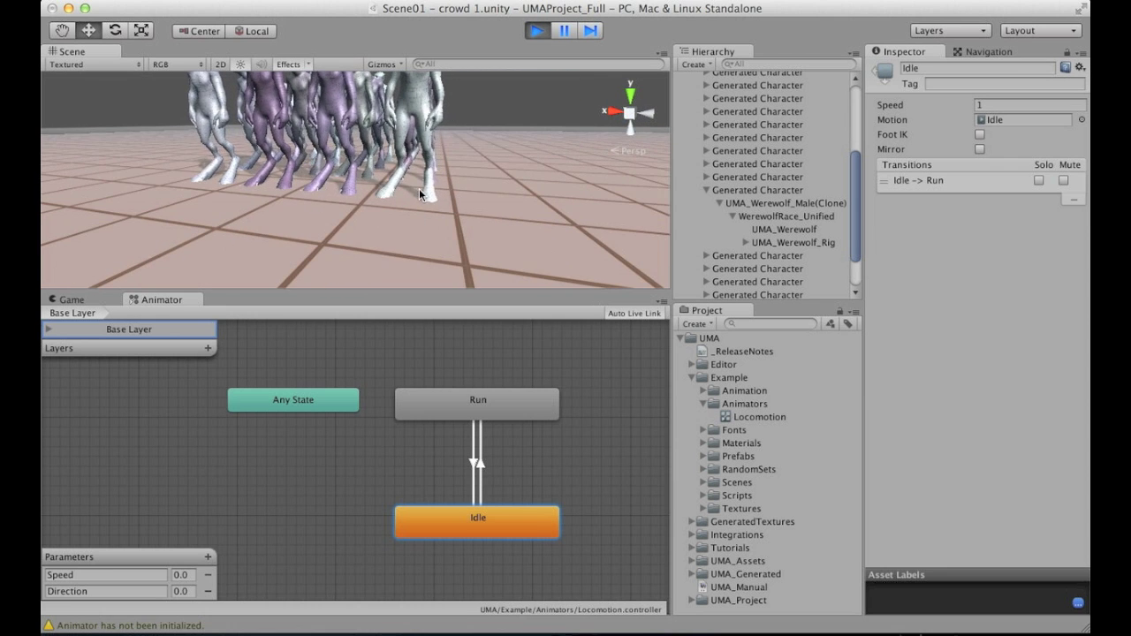
alt+drag(464, 227, 381, 196)
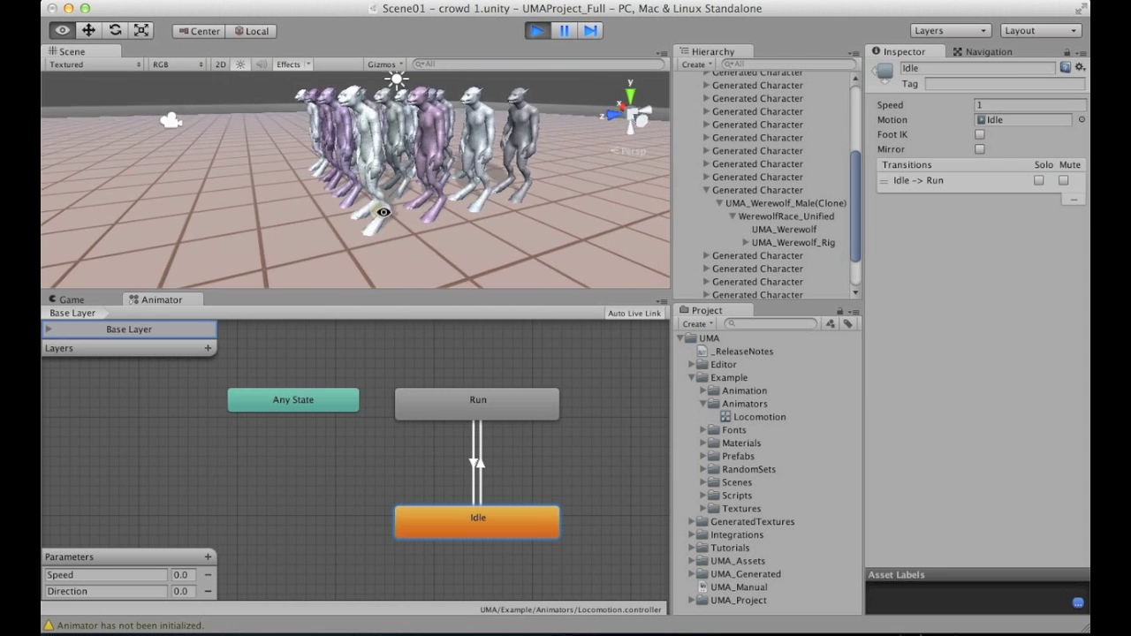
alt+right_drag(382, 196, 497, 185)
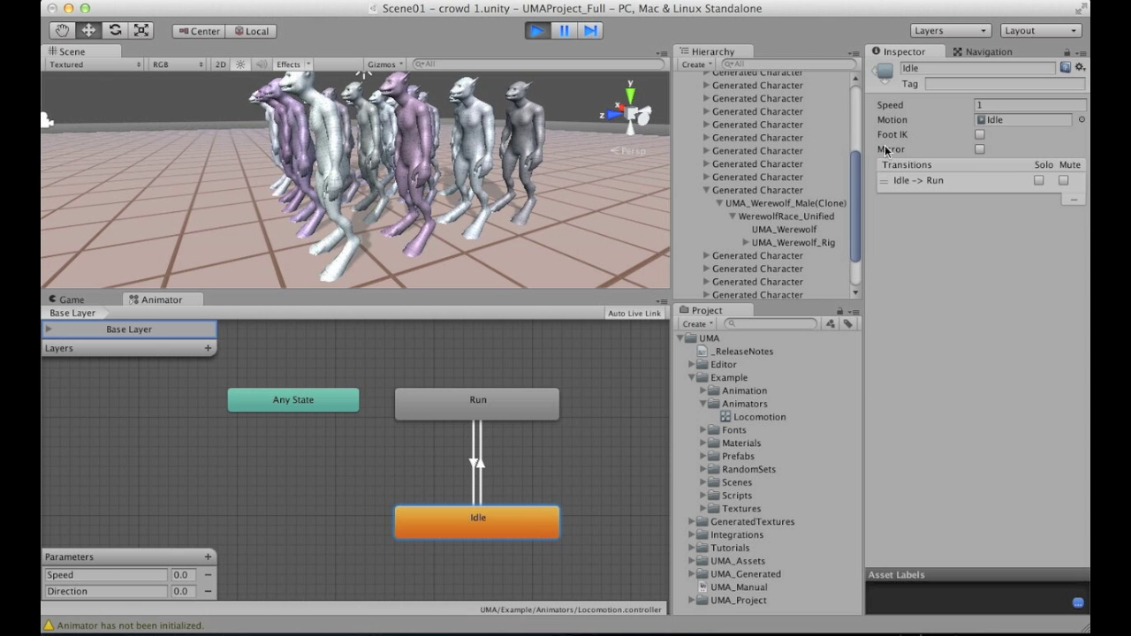
click(978, 139)
- Turn off Foot IK for the Run state and view the whole werewolf crowd
alt+right_drag(435, 210, 320, 298)
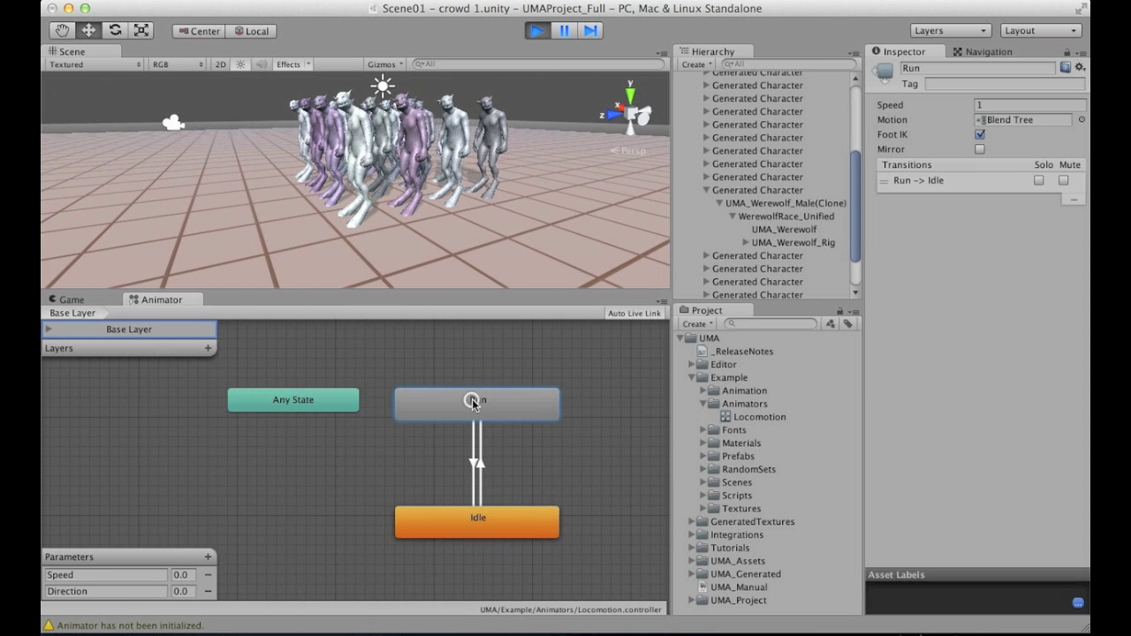
click(980, 135)
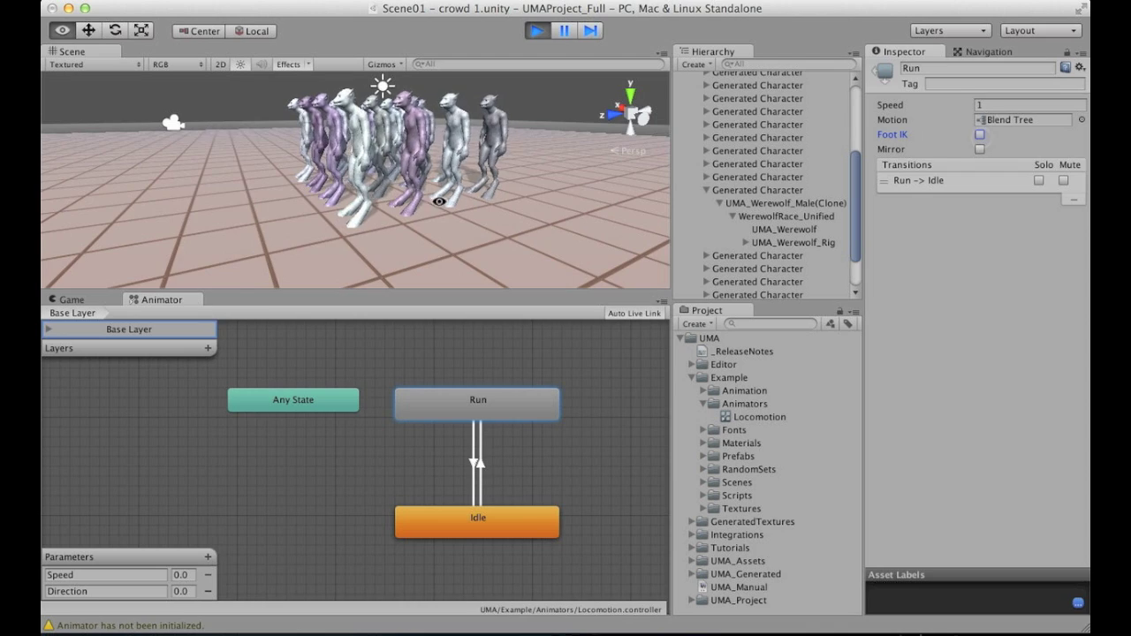
alt+drag(638, 187, 484, 202)
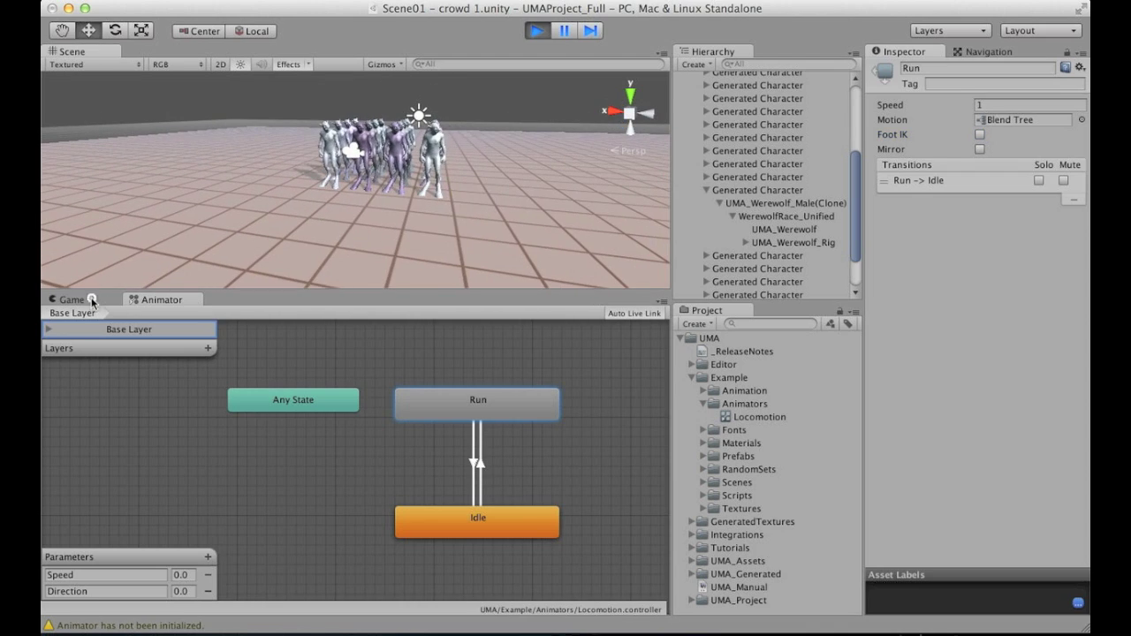
- Restart the scene with the Game view showing and frame the newly generated werewolf crowd in the Scene view
click(92, 301)
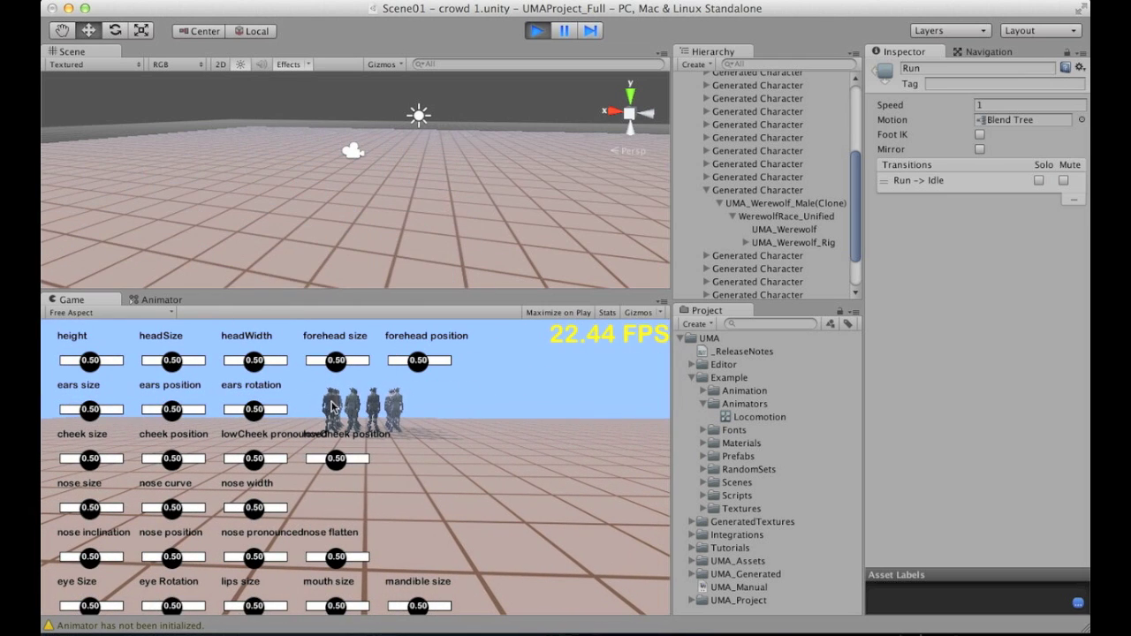
click(538, 32)
click(536, 31)
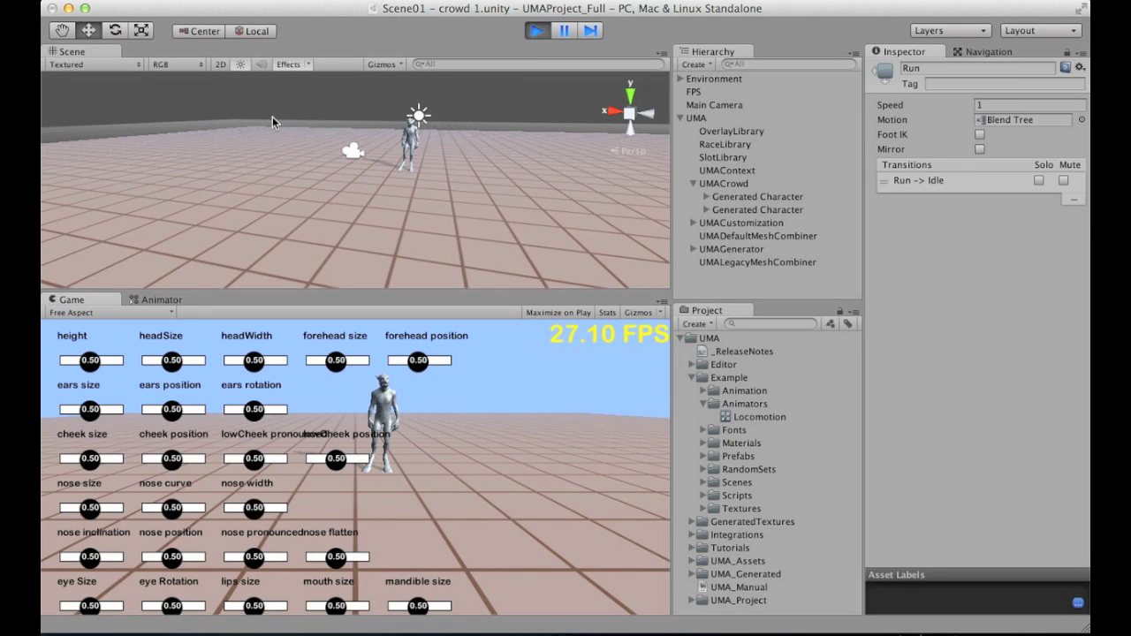
scroll(426, 133, up, 2)
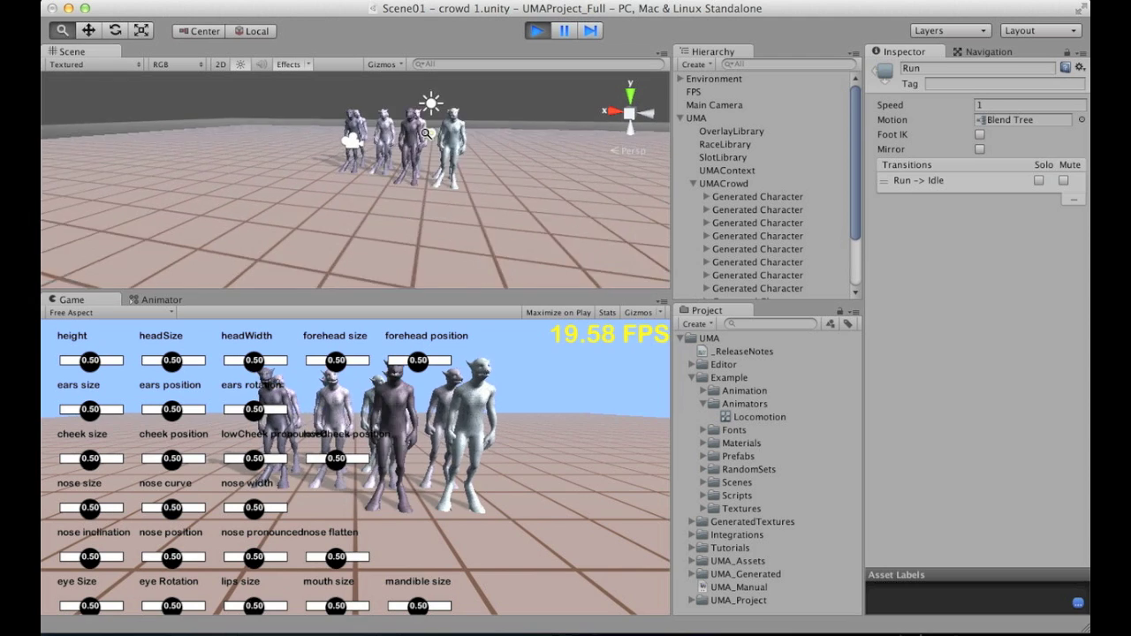
alt+right_drag(427, 133, 518, 137)
alt+drag(518, 136, 479, 175)
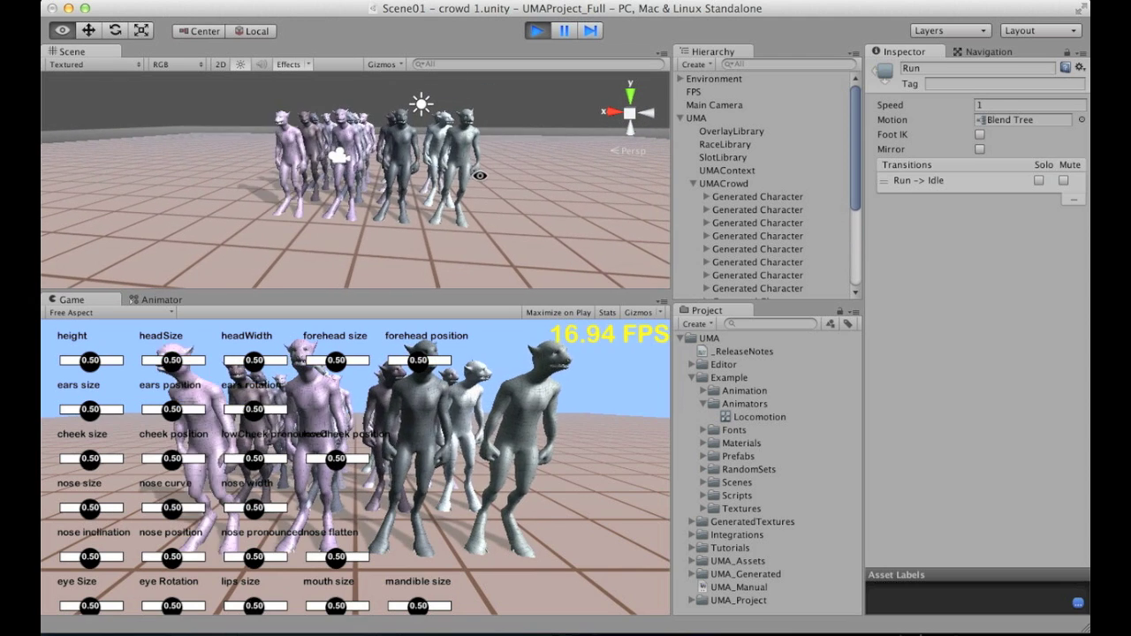
- Set the Time Scale to 0.1 in the project's time settings while the scene is running
click(172, 3)
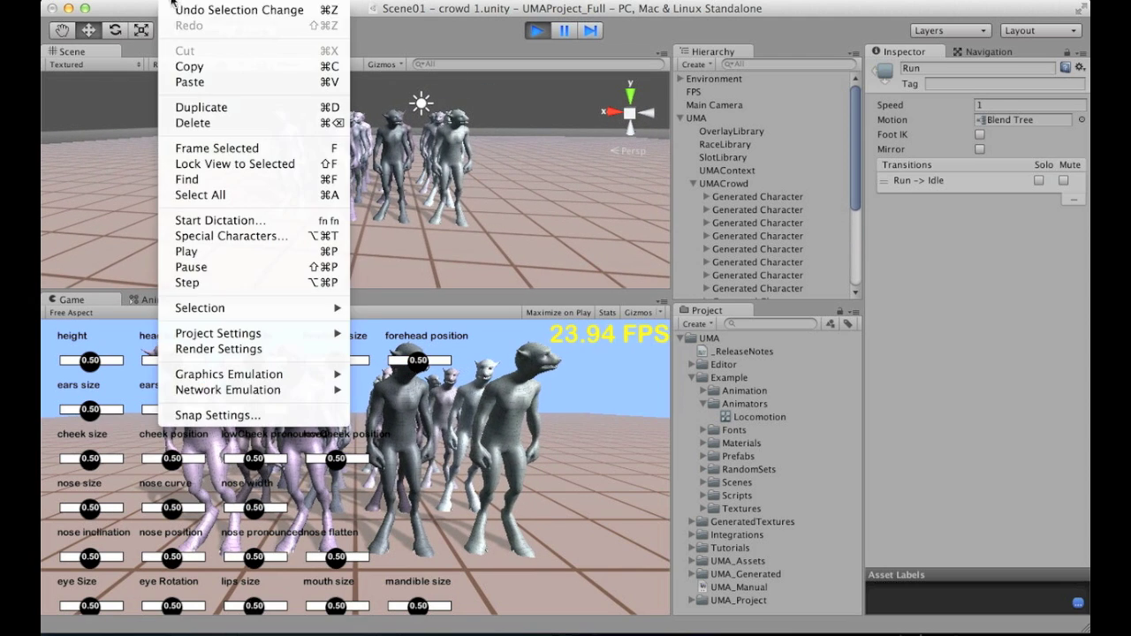
mouse_move(307, 338)
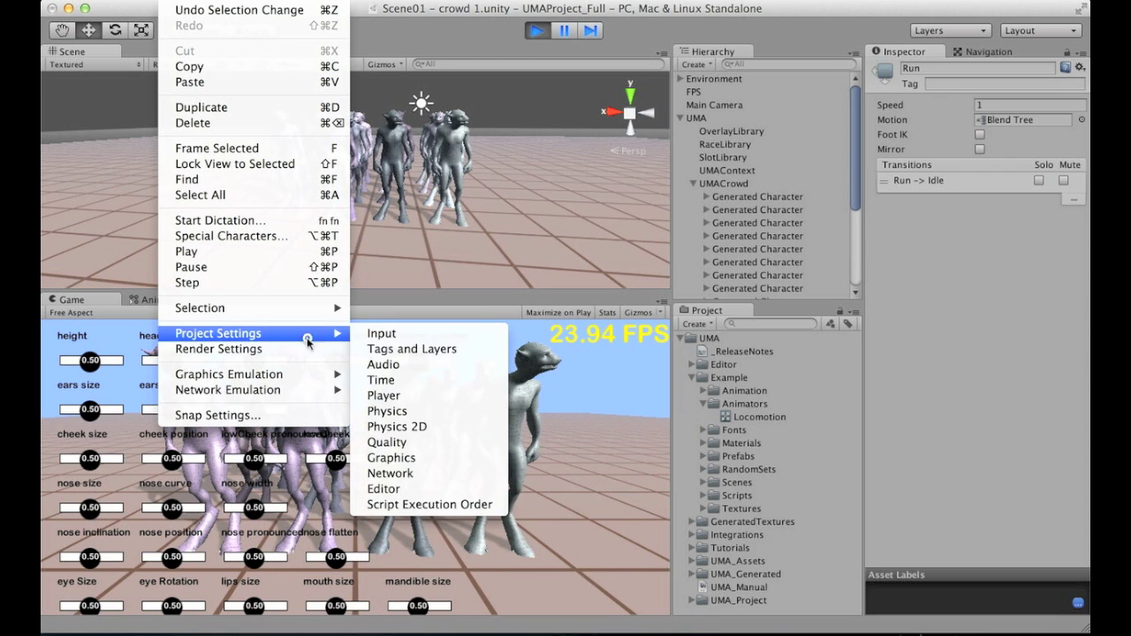
click(399, 382)
click(987, 132)
text(0.2)
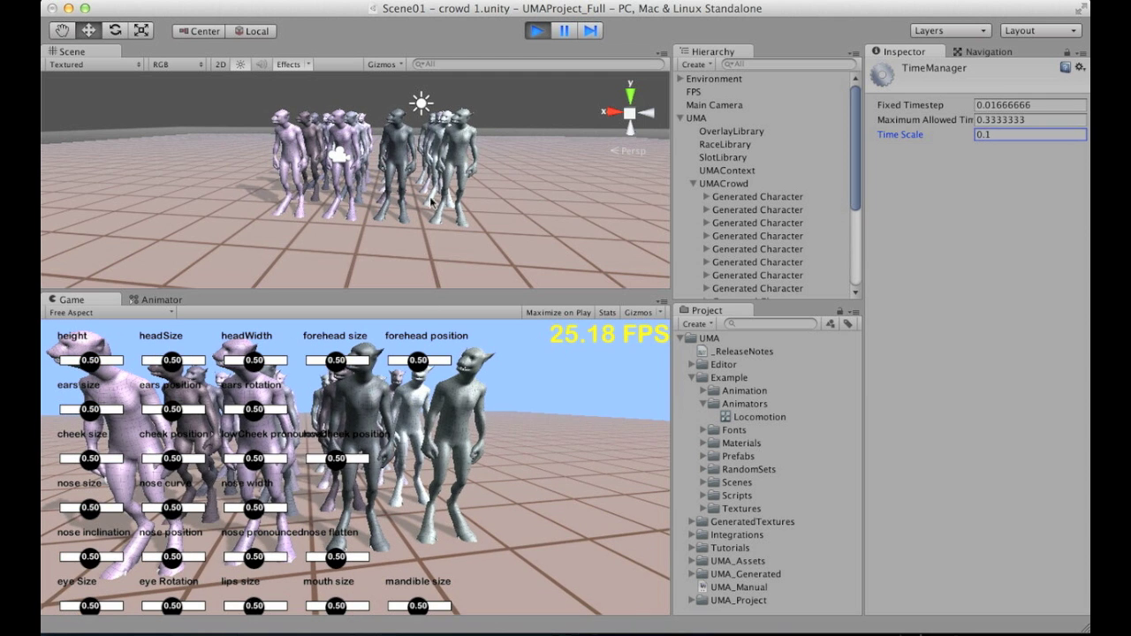
- Open the Run state's settings in the Locomotion controller, then examine the running werewolves' feet in slow motion
click(167, 300)
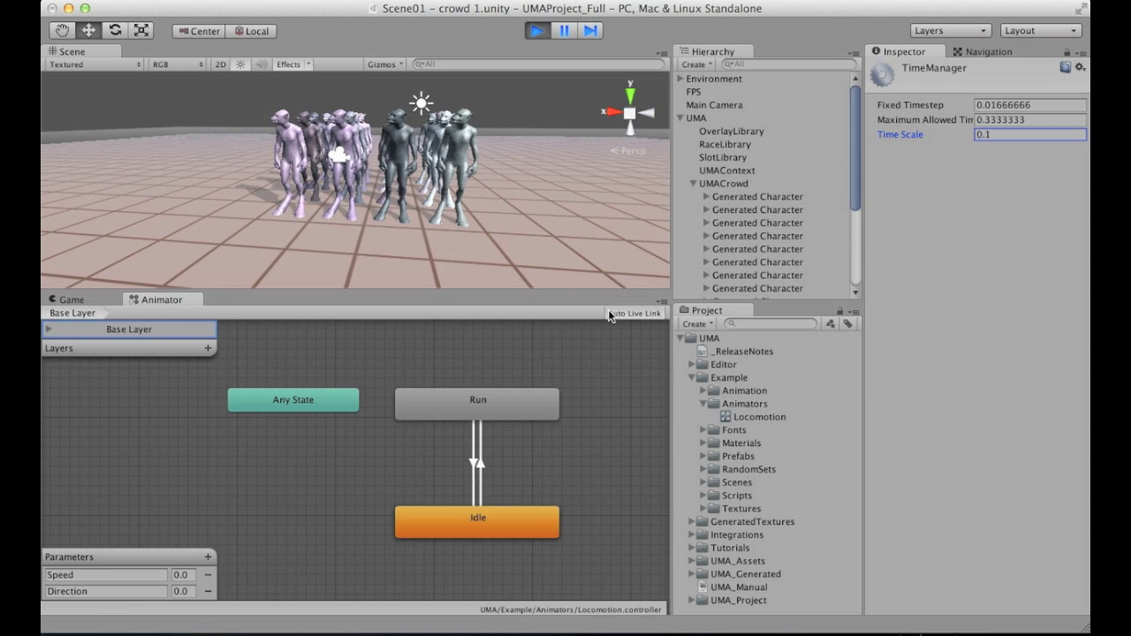
click(514, 397)
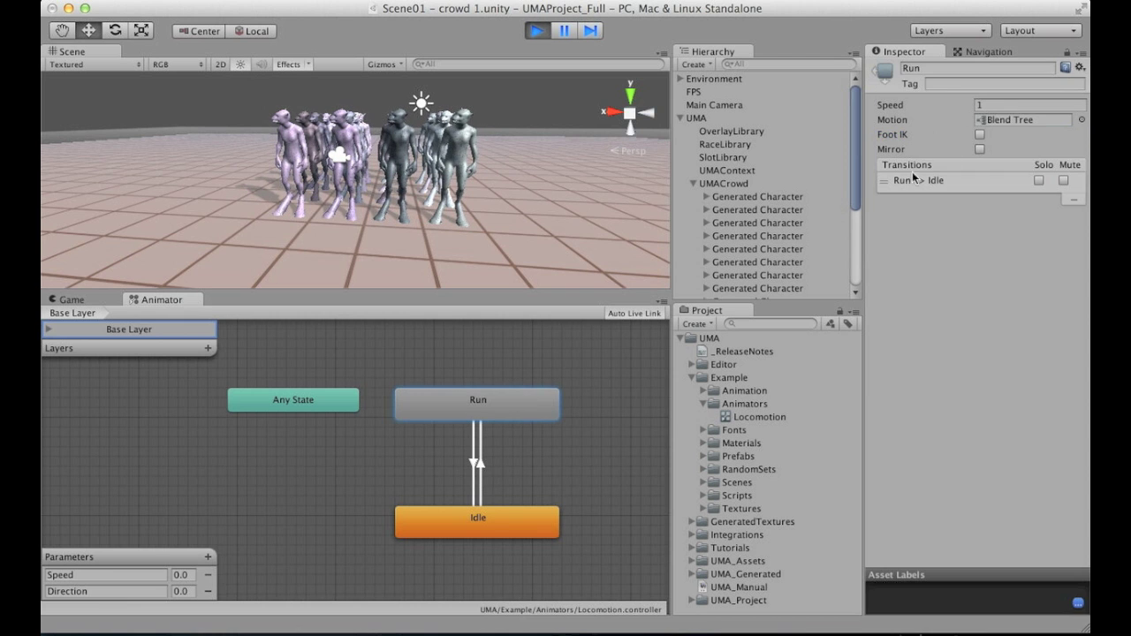
click(70, 300)
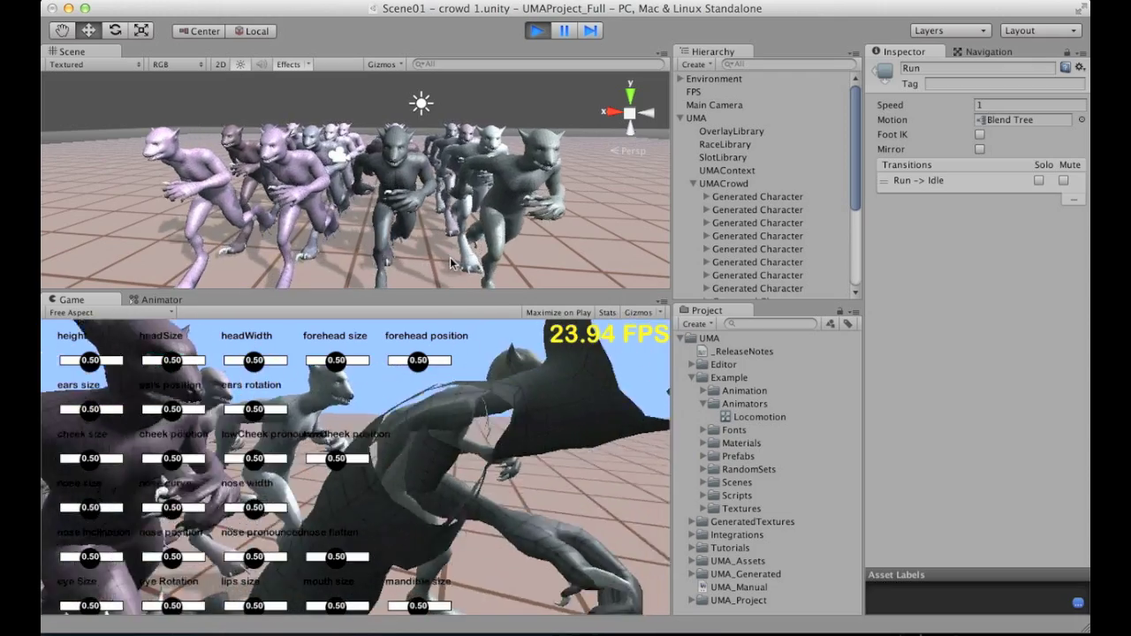
middle_drag(445, 258, 448, 188)
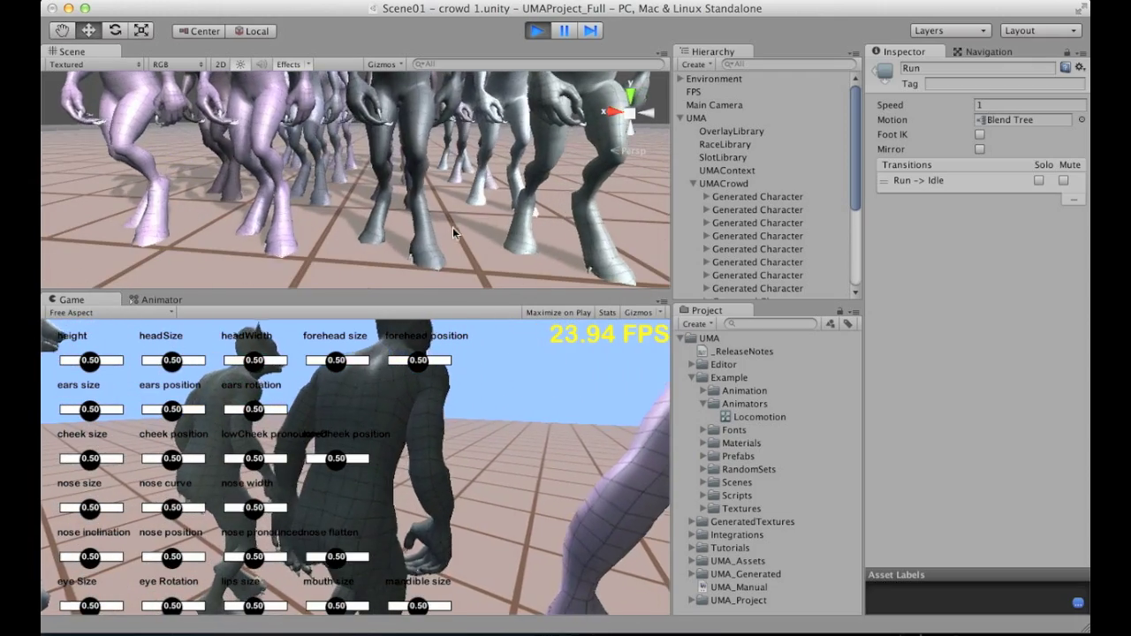
scroll(519, 187, down, 10)
alt+drag(314, 220, 341, 205)
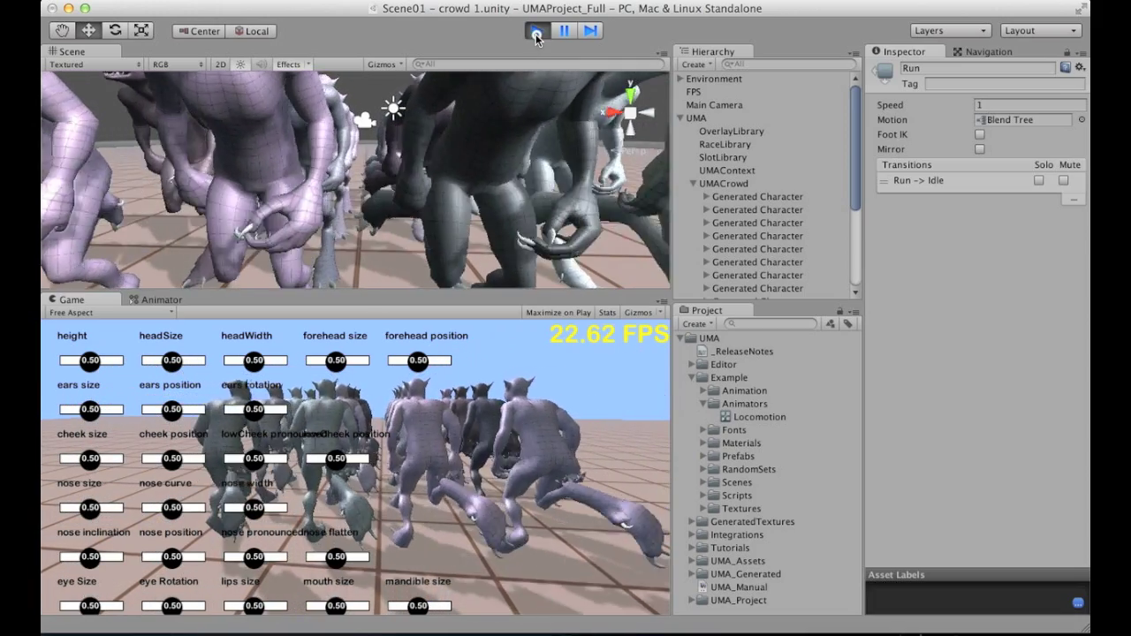
- Turn on Foot IK for the Run state, view the crowd's running feet, and stop the scene
click(979, 137)
alt+scroll(416, 181, down, 10)
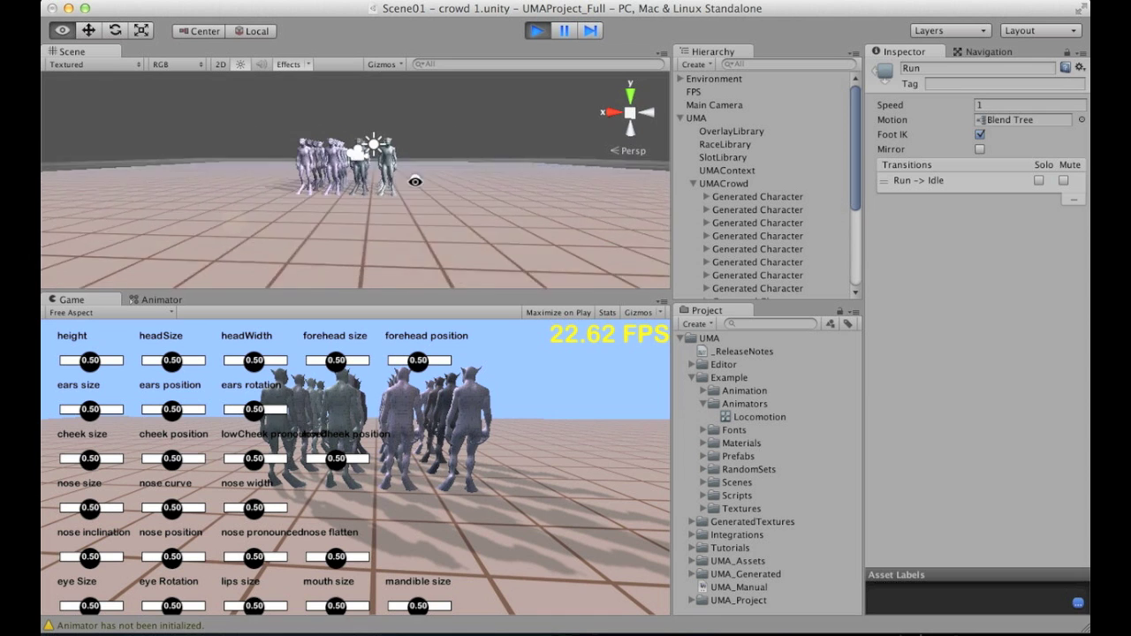
alt+drag(415, 181, 471, 176)
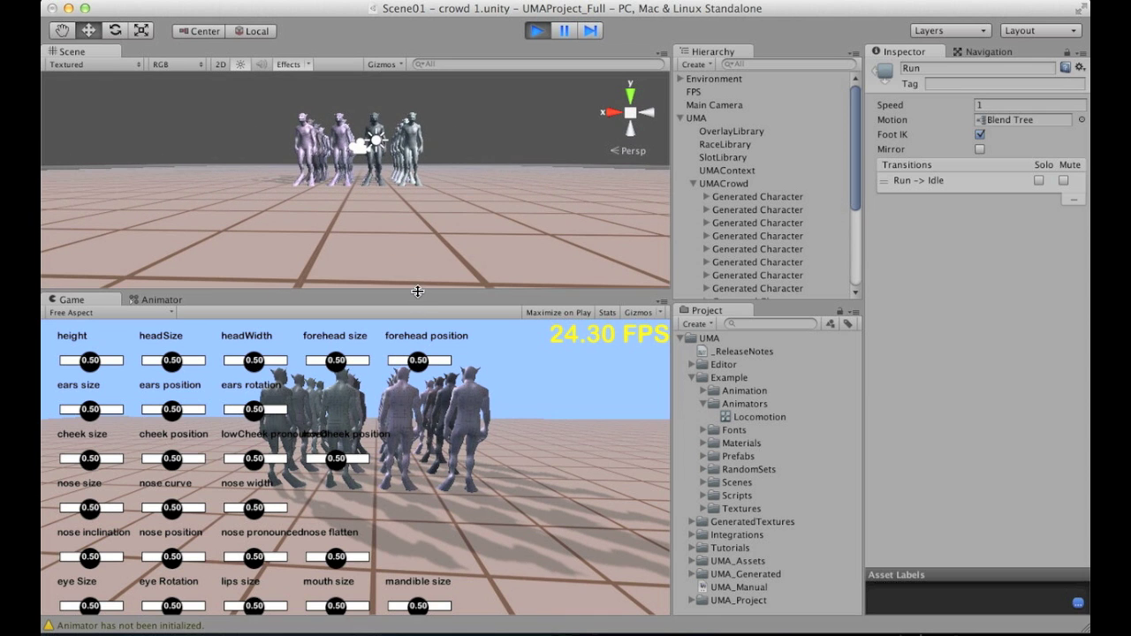
drag(93, 47, 132, 75)
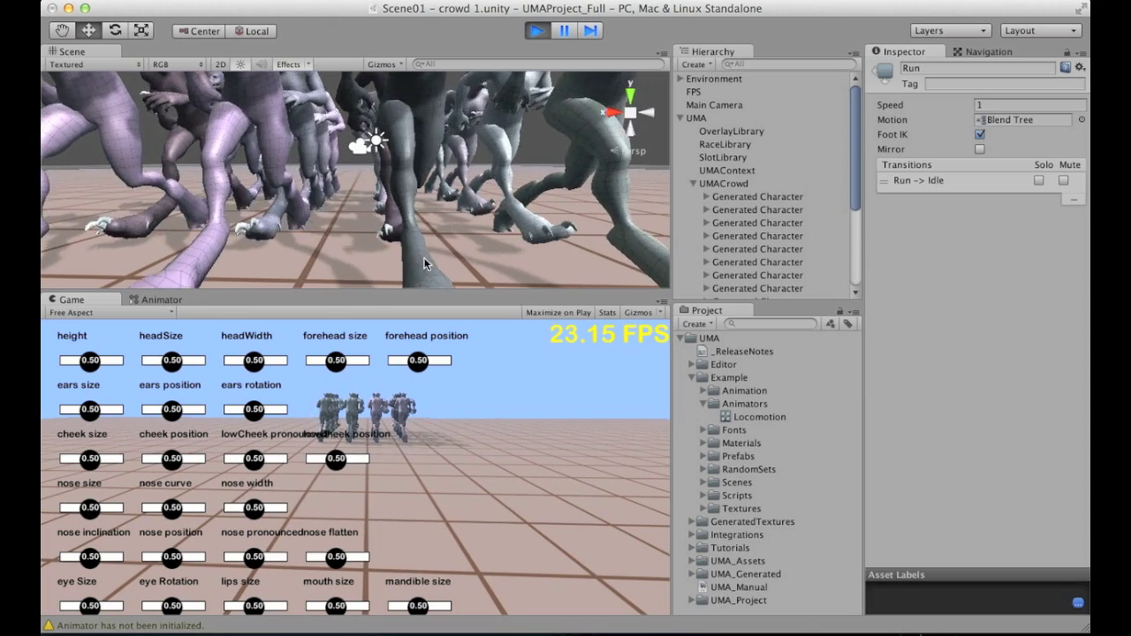
click(536, 31)
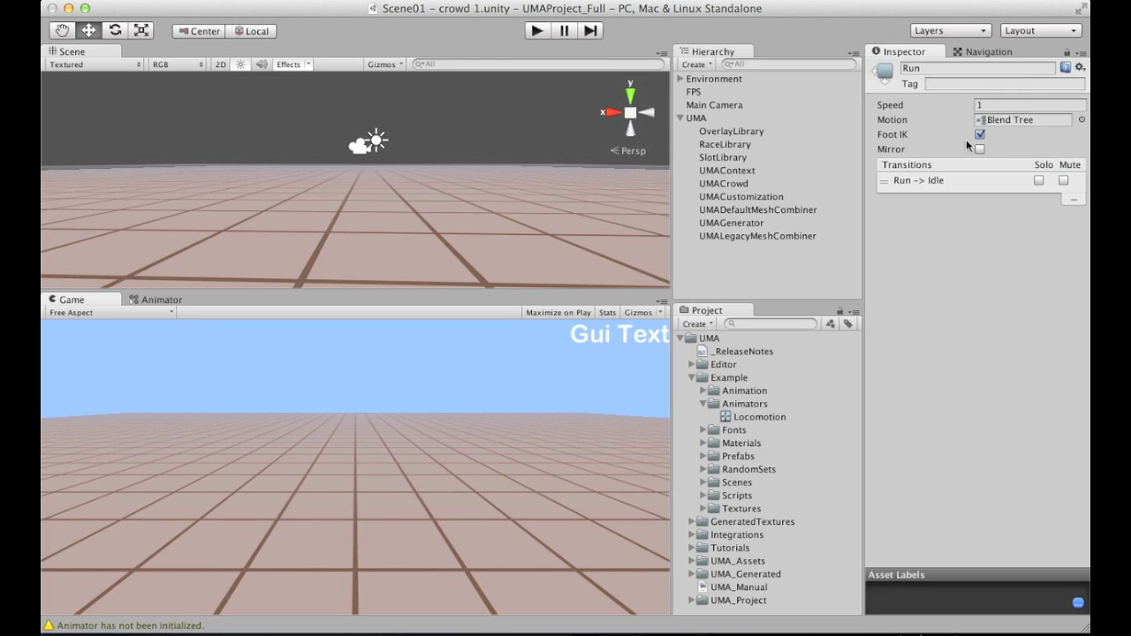
- Collapse the UMA object in the hierarchy and the Animators and Example folders in the project
click(738, 266)
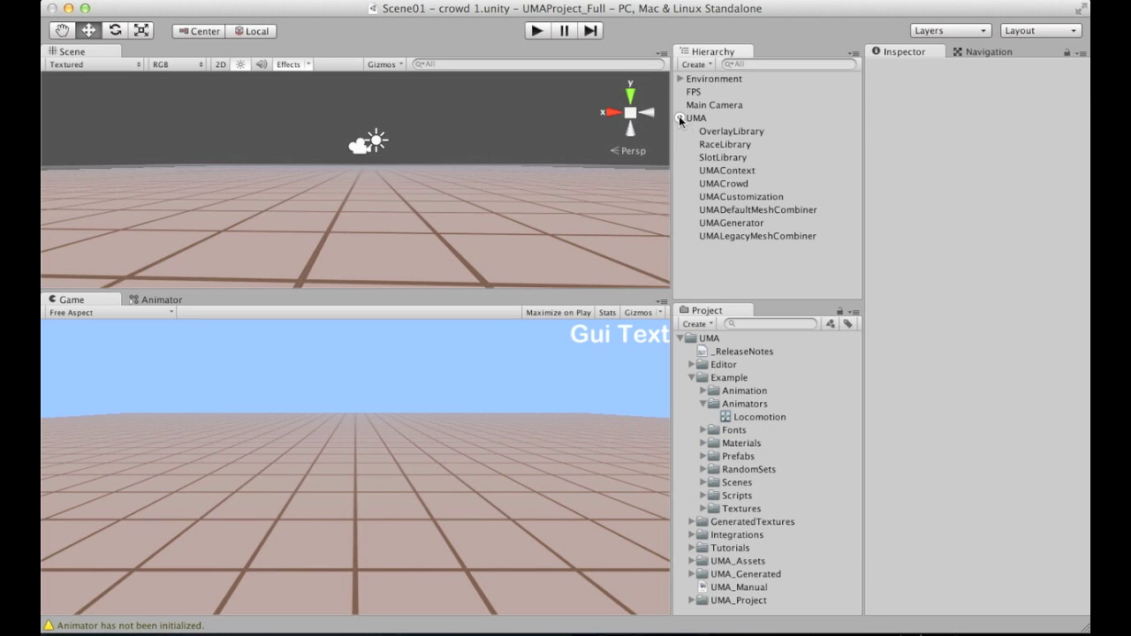
click(681, 119)
click(703, 404)
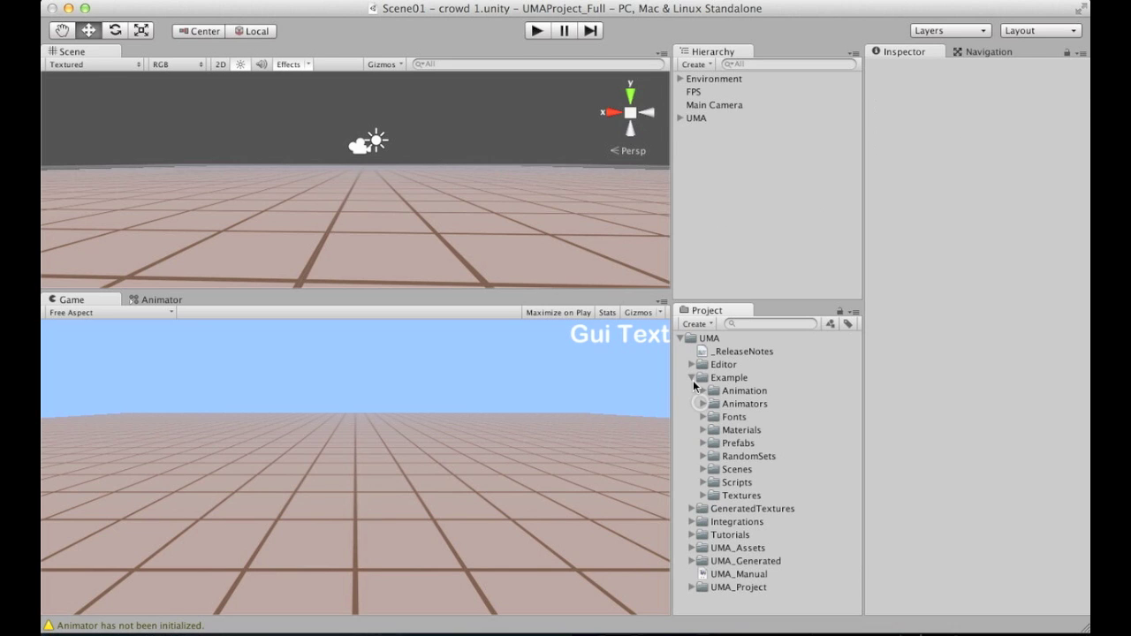
click(693, 378)
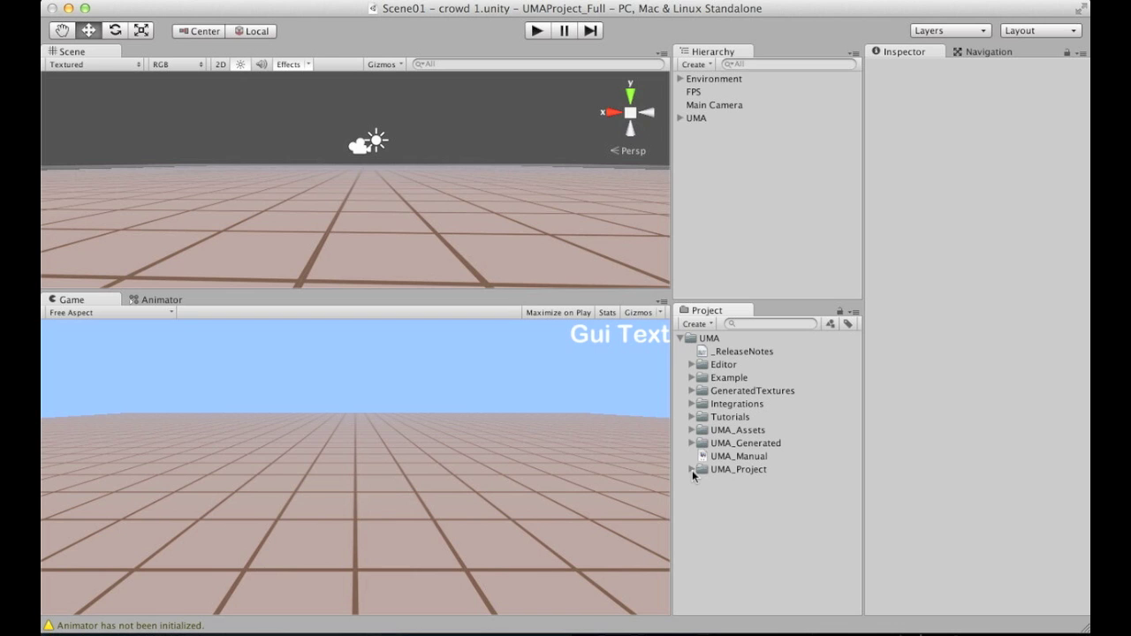
- Select the WerewolfRace_Unified model in the tutorial's 3dModels folder and widen the project area to show full file names
click(692, 418)
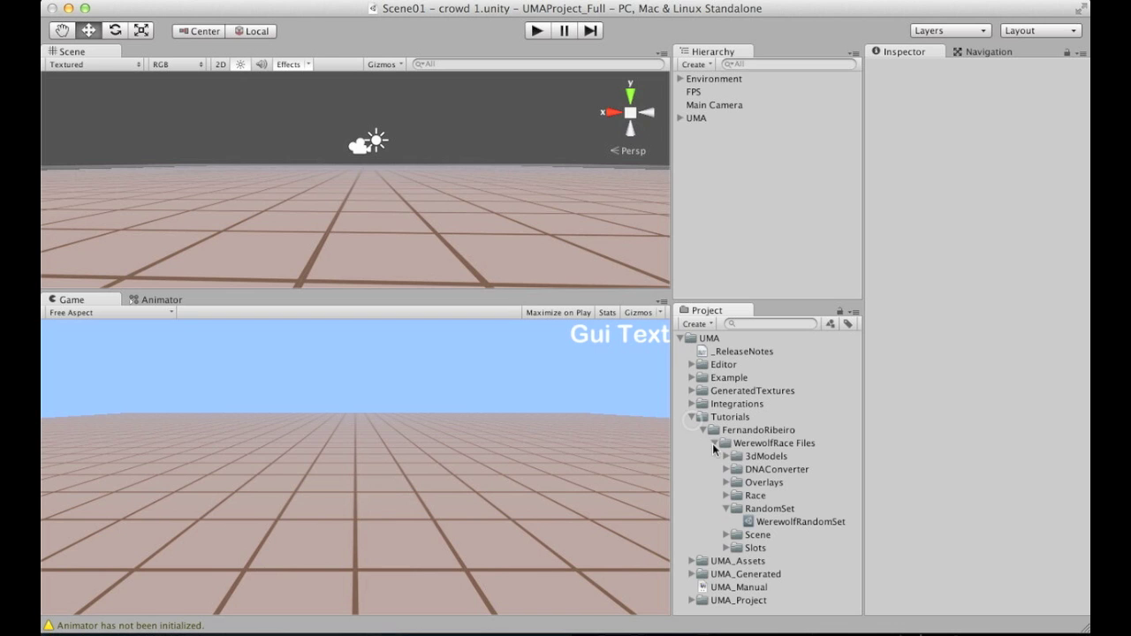
click(726, 510)
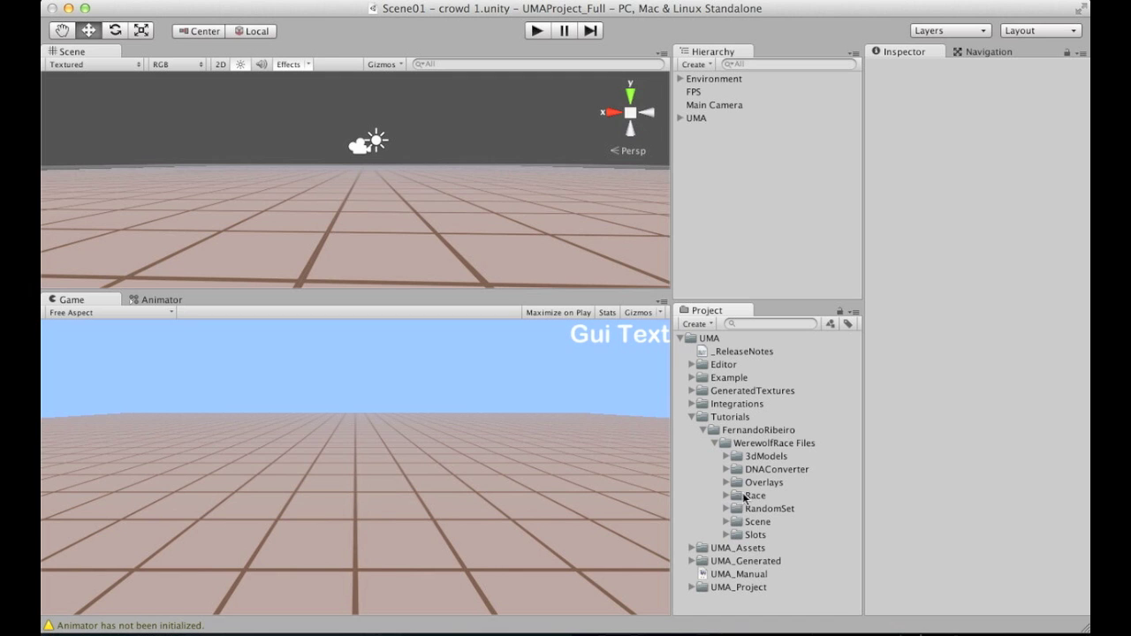
click(727, 457)
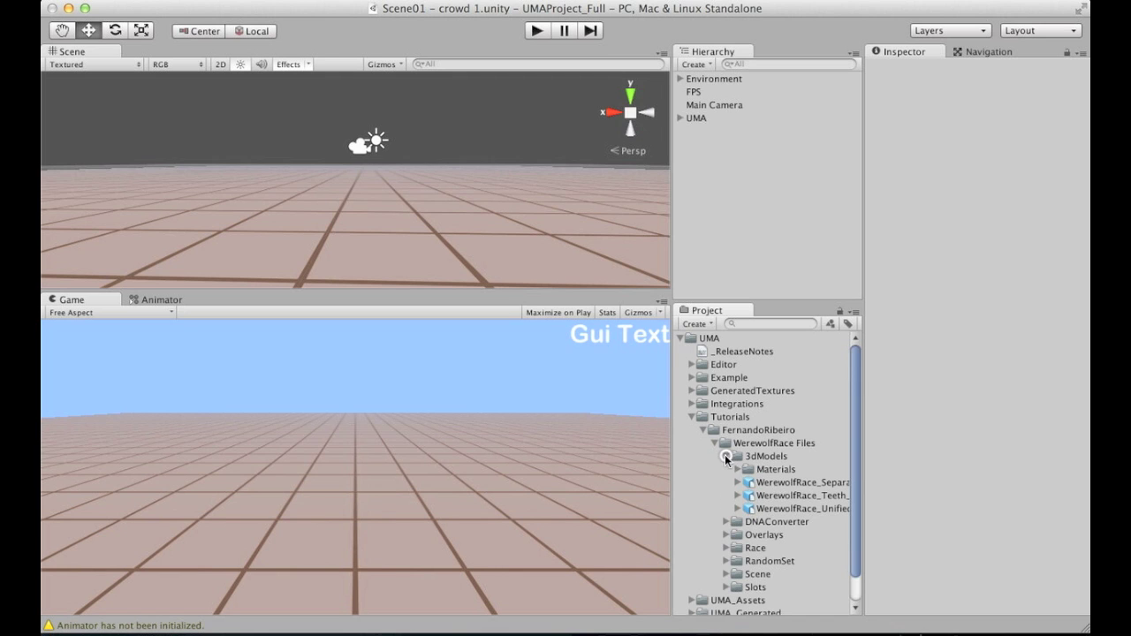
drag(672, 484, 599, 485)
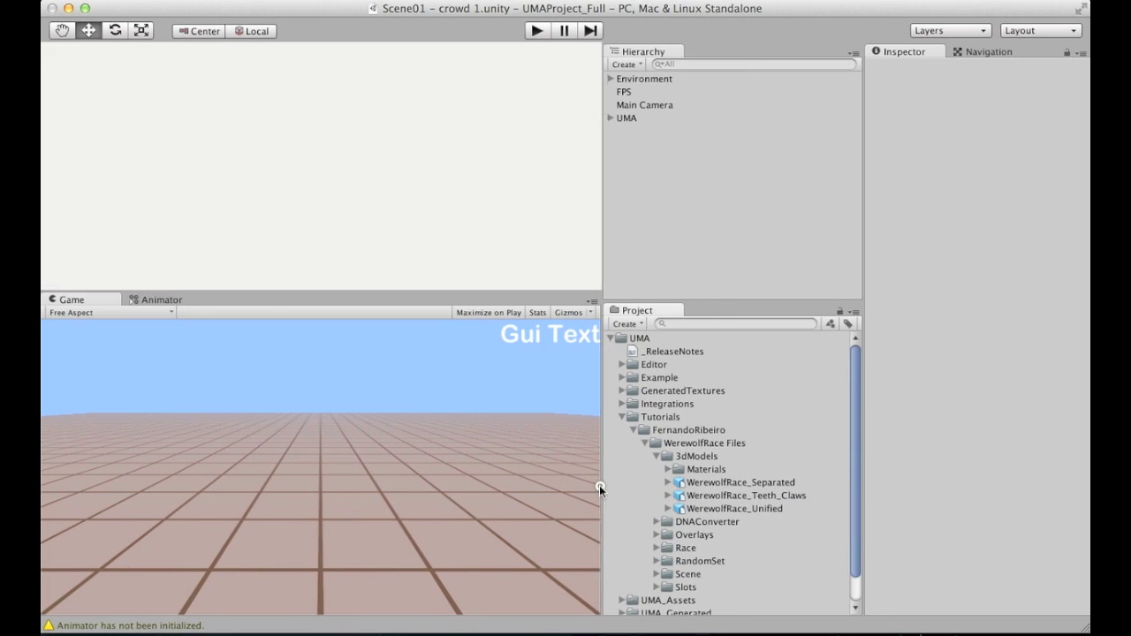
click(711, 510)
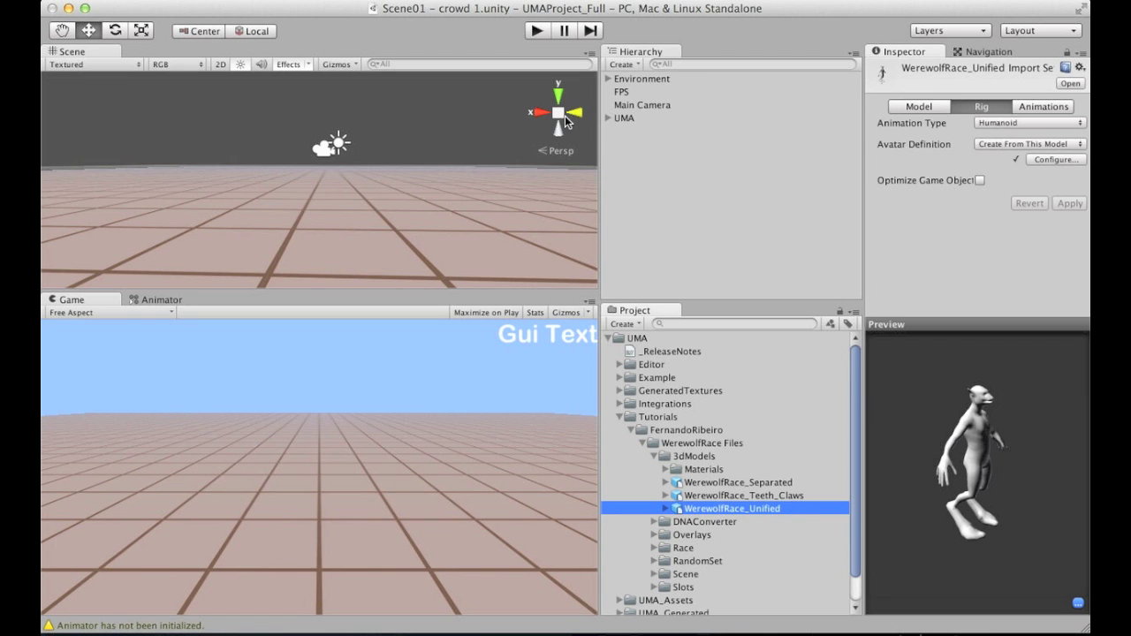
- Set UMACrowd to create a single character by enabling Generate UMA and disabling Generate Lots UMA
click(607, 118)
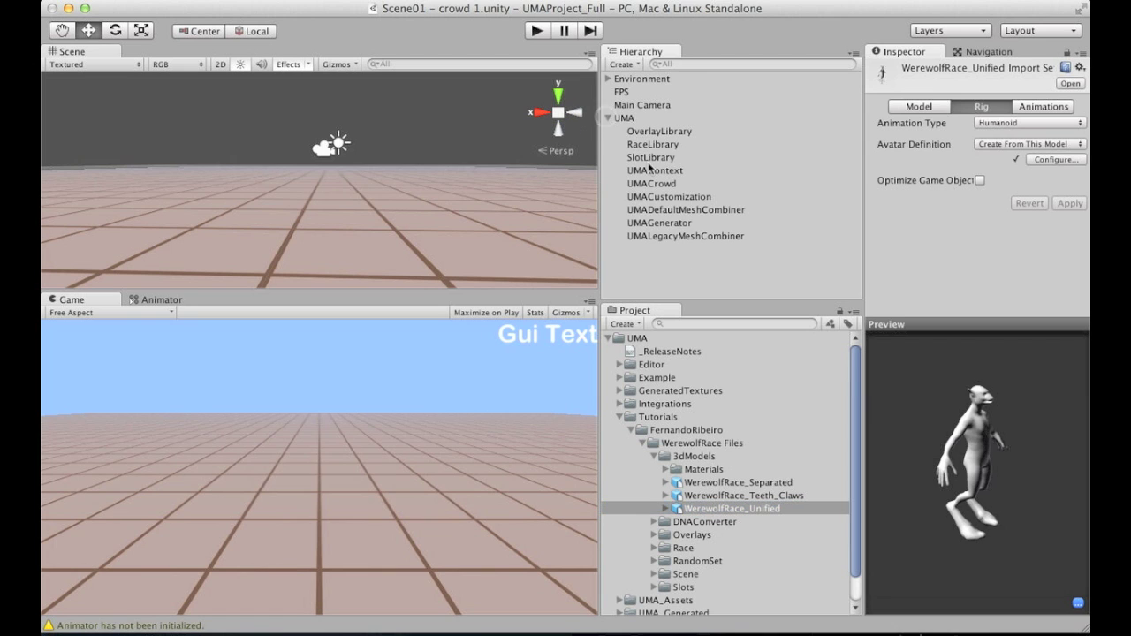
click(651, 183)
click(979, 324)
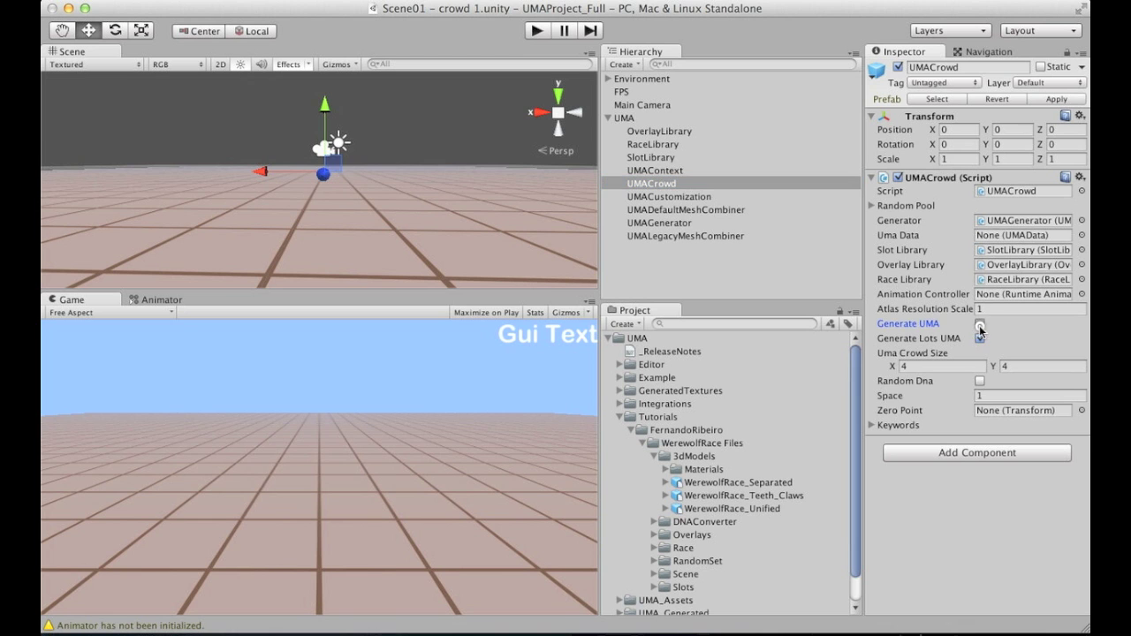
click(980, 339)
alt+drag(416, 183, 571, 168)
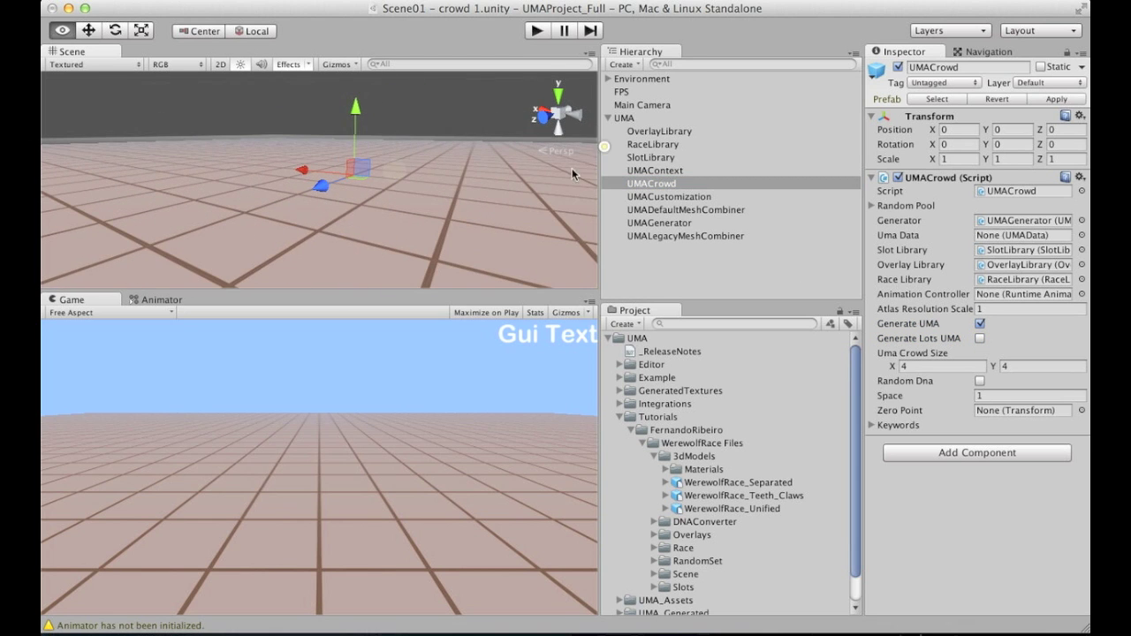
click(671, 266)
- Run the scene, inspect the single werewolf's legs and feet from different angles, and stop it
click(545, 33)
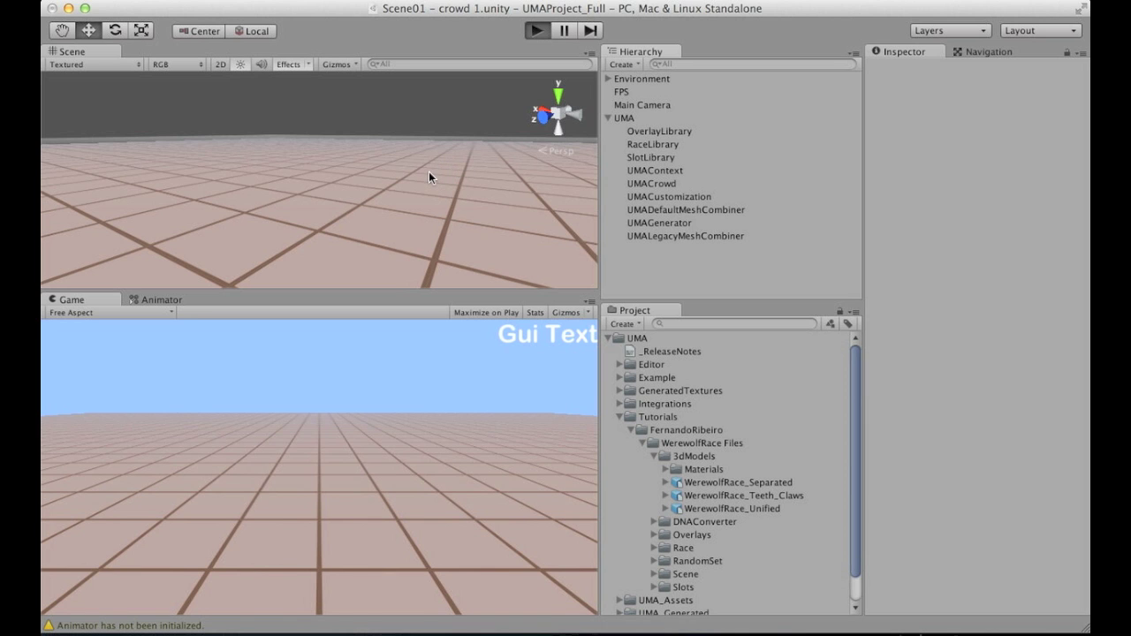
scroll(433, 202, up, 5)
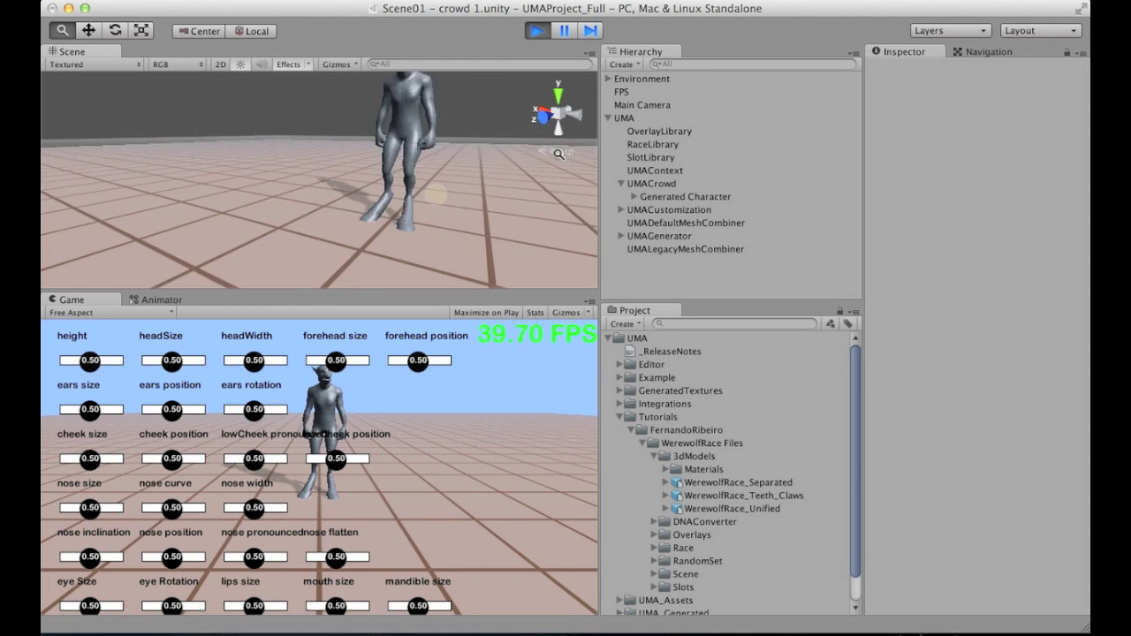
alt+drag(432, 203, 381, 190)
alt+right_drag(382, 190, 380, 185)
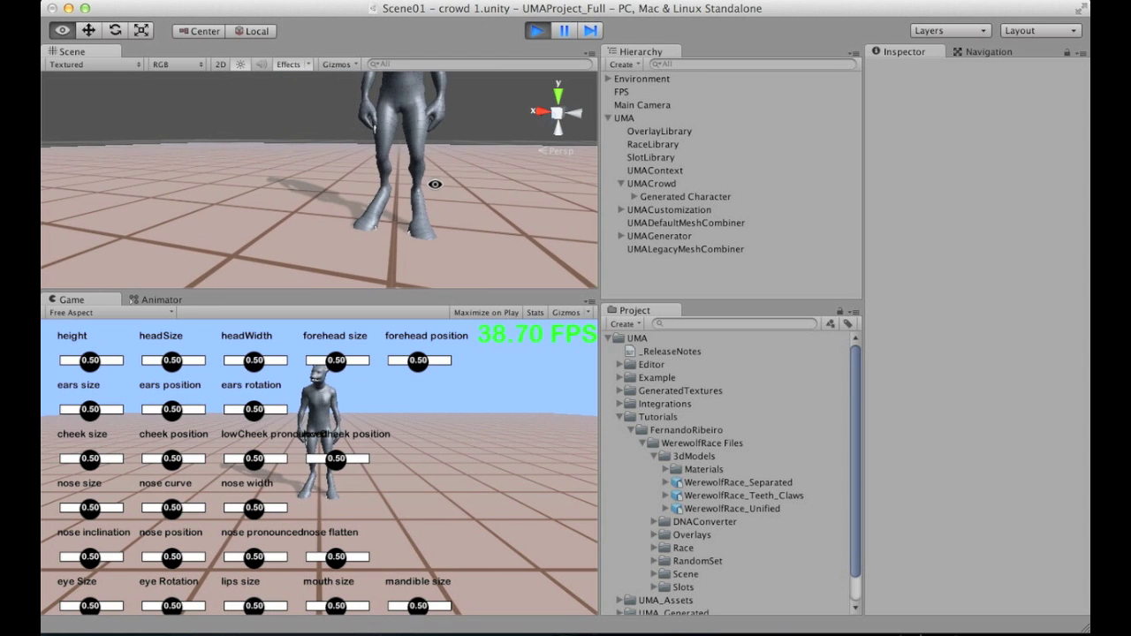
click(537, 30)
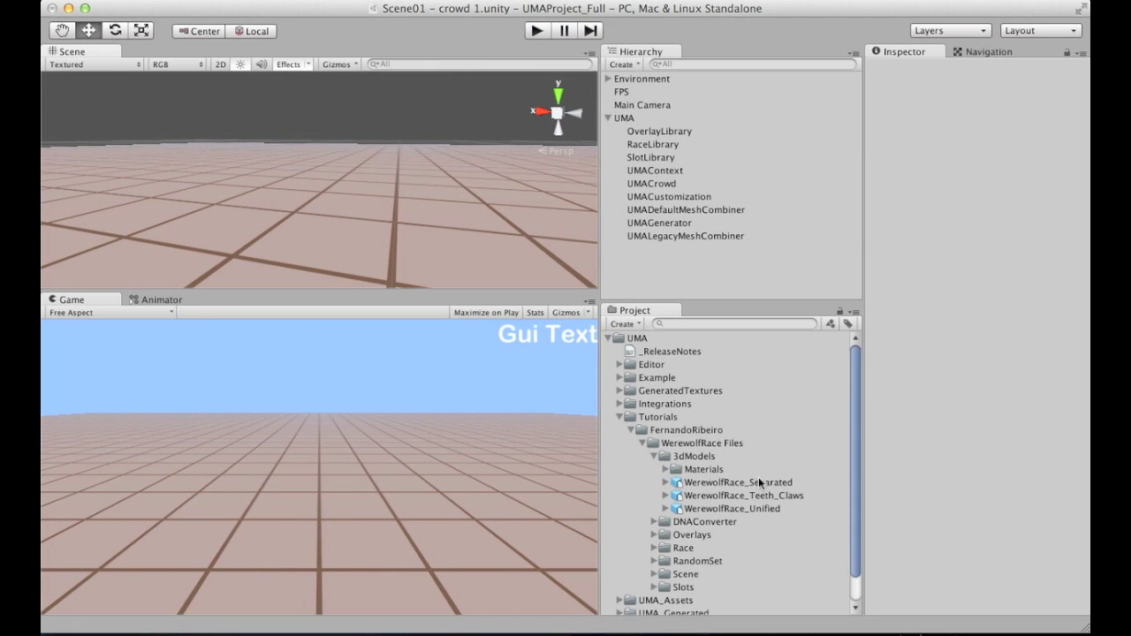
- Open the avatar configuration from the WerewolfRace_Unified model's Rig settings, saving the scene changes
click(760, 482)
click(761, 508)
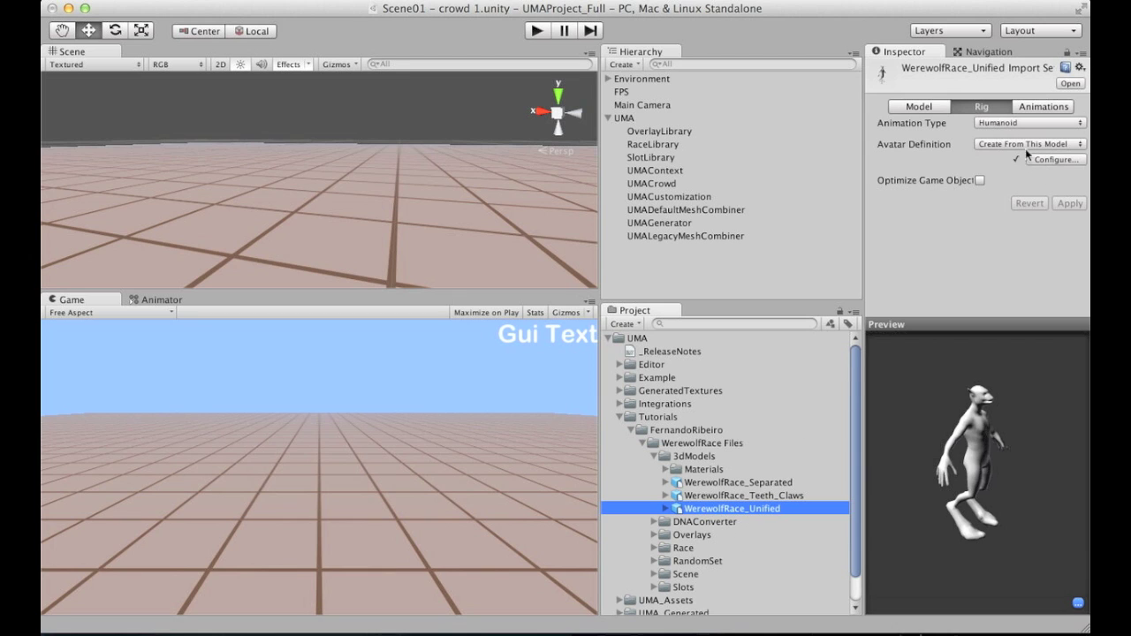
click(981, 105)
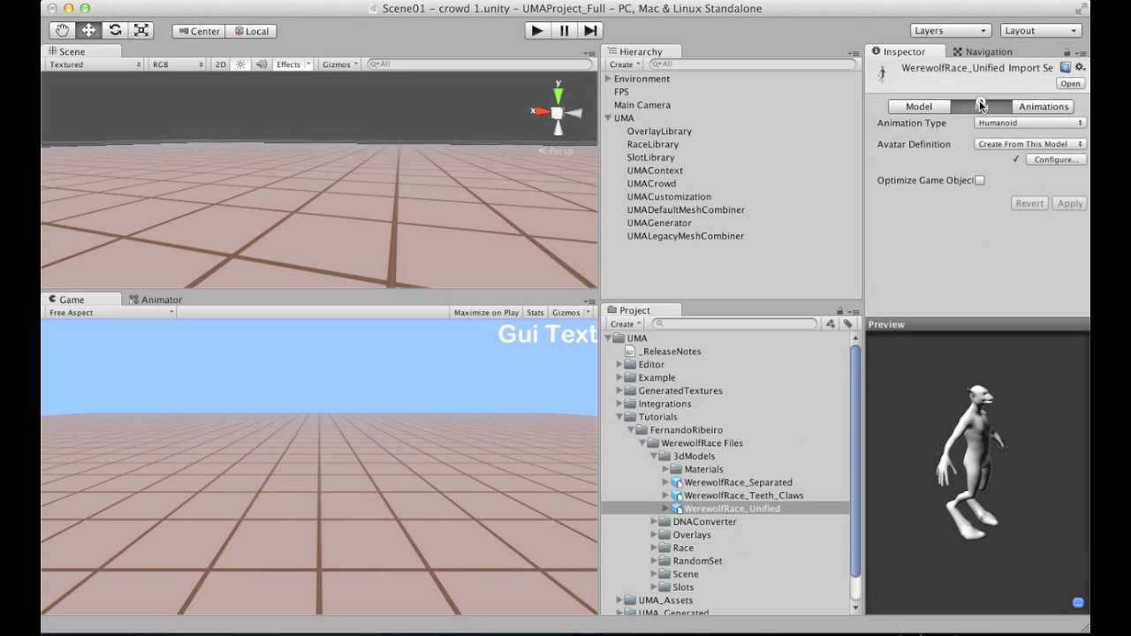
click(1052, 158)
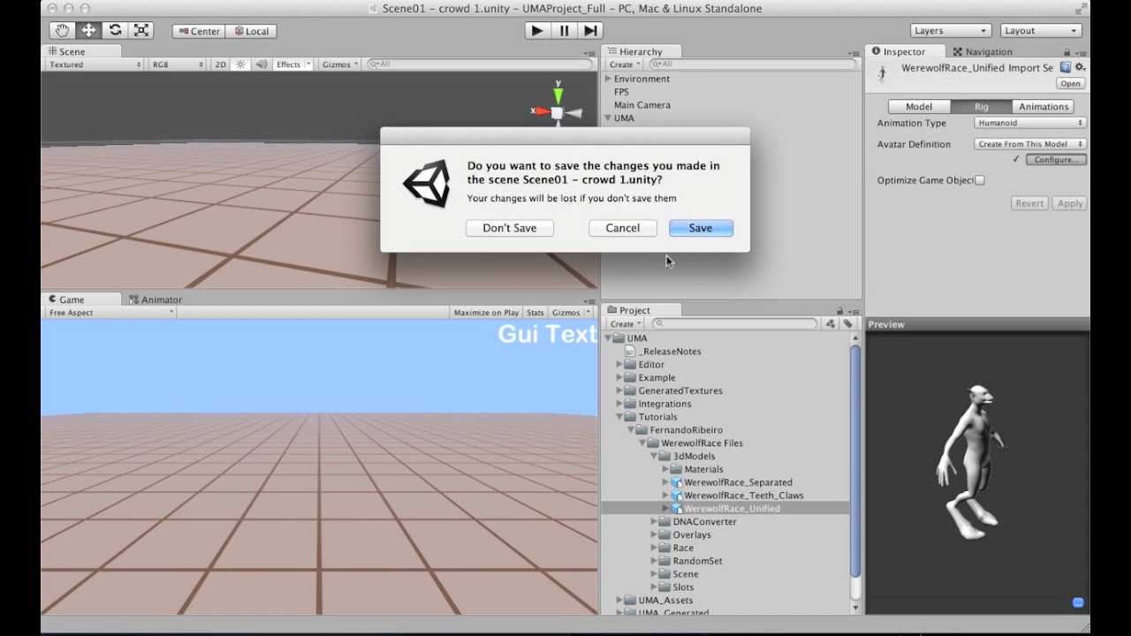
click(706, 231)
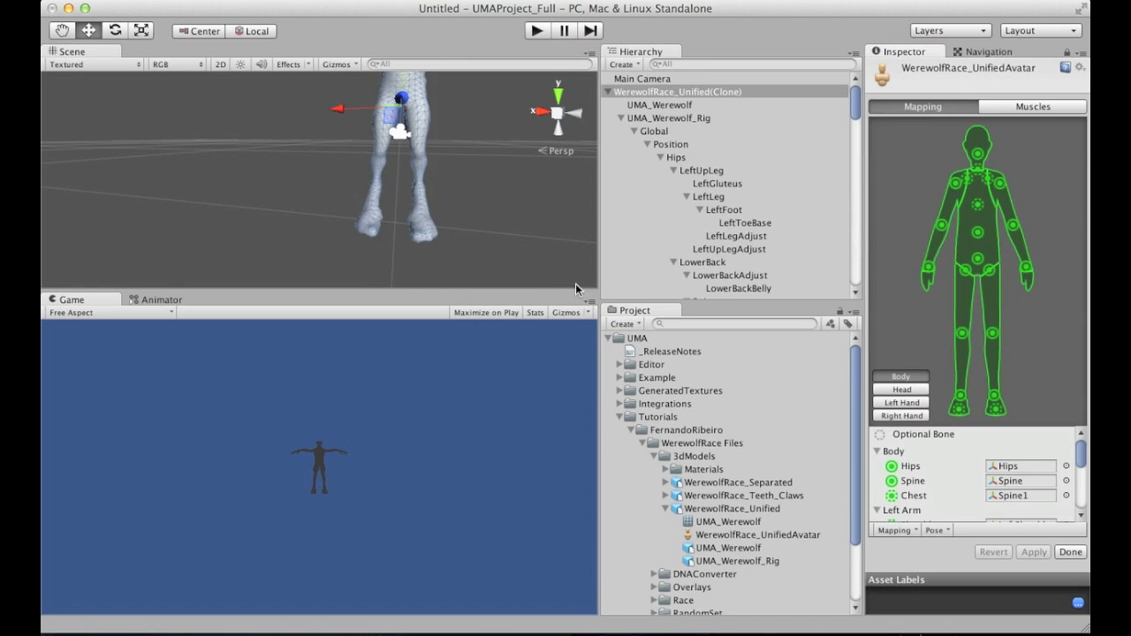
- Frame the UMA_Werewolf mesh in the Scene view and examine its leg and foot bones from several angles
click(650, 92)
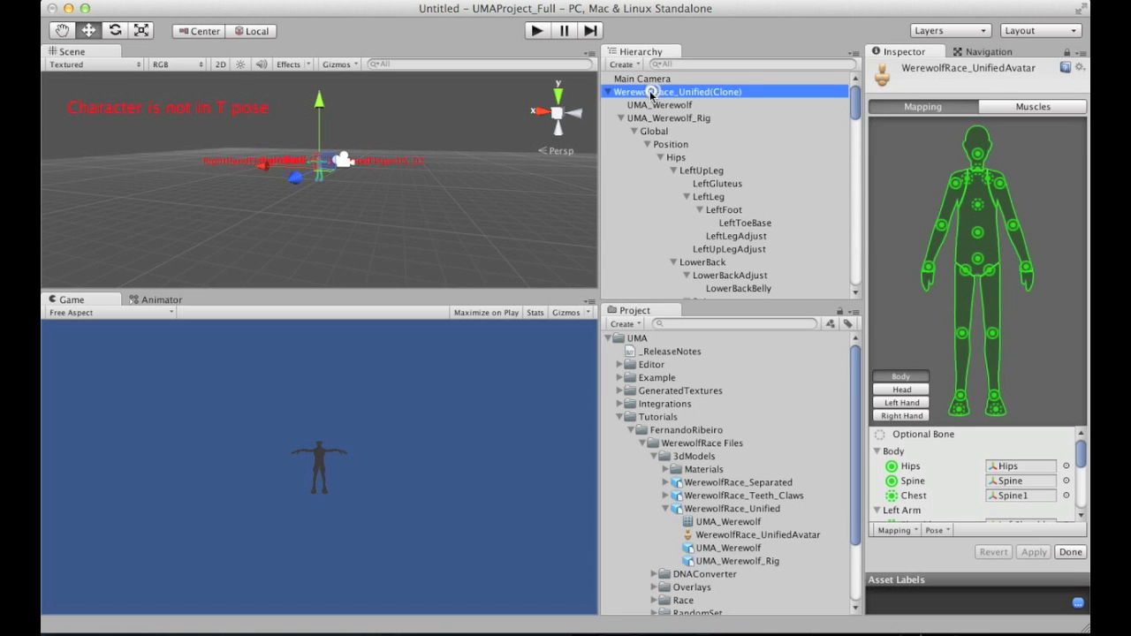
double_click(654, 107)
click(449, 216)
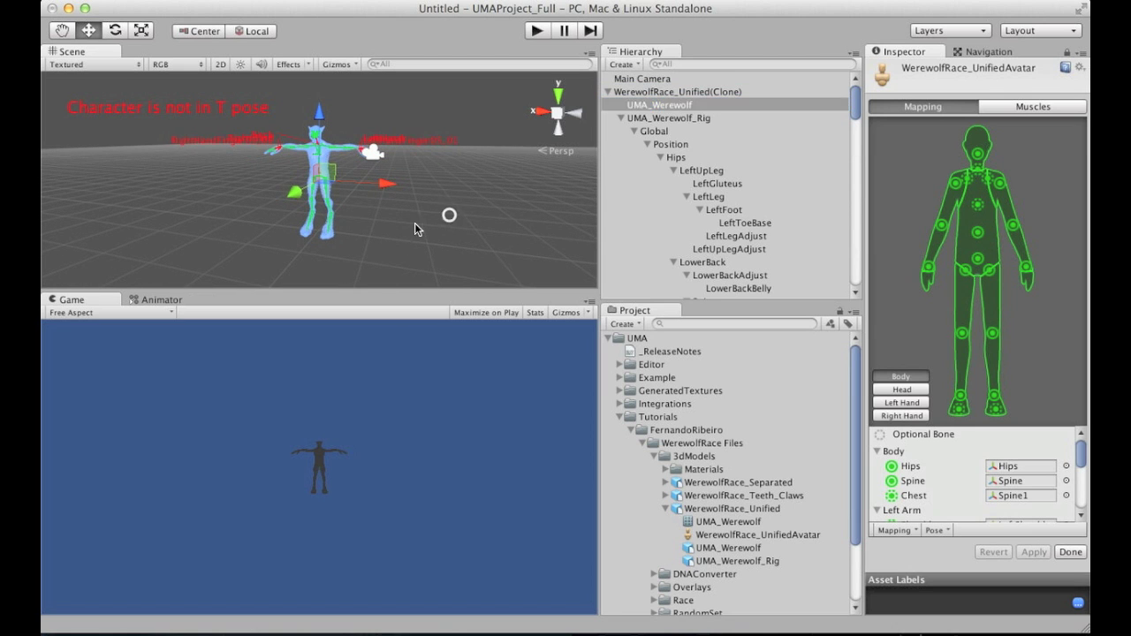
alt+drag(157, 228, 370, 216)
scroll(554, 200, up, 8)
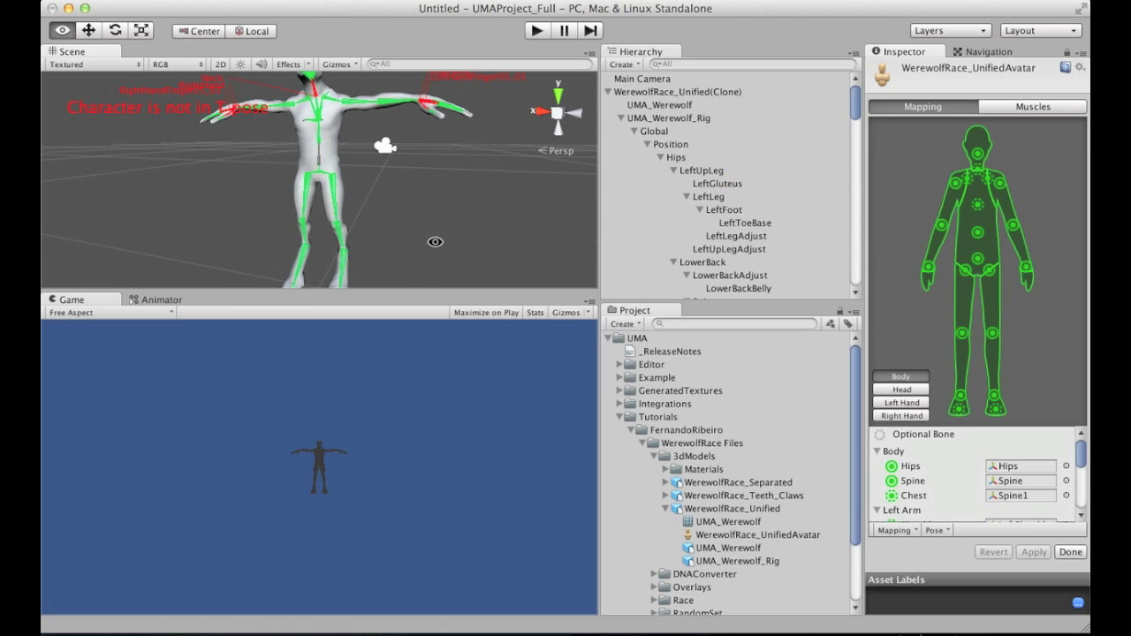
alt+drag(435, 243, 552, 197)
alt+middle_drag(484, 216, 495, 142)
alt+drag(494, 144, 439, 188)
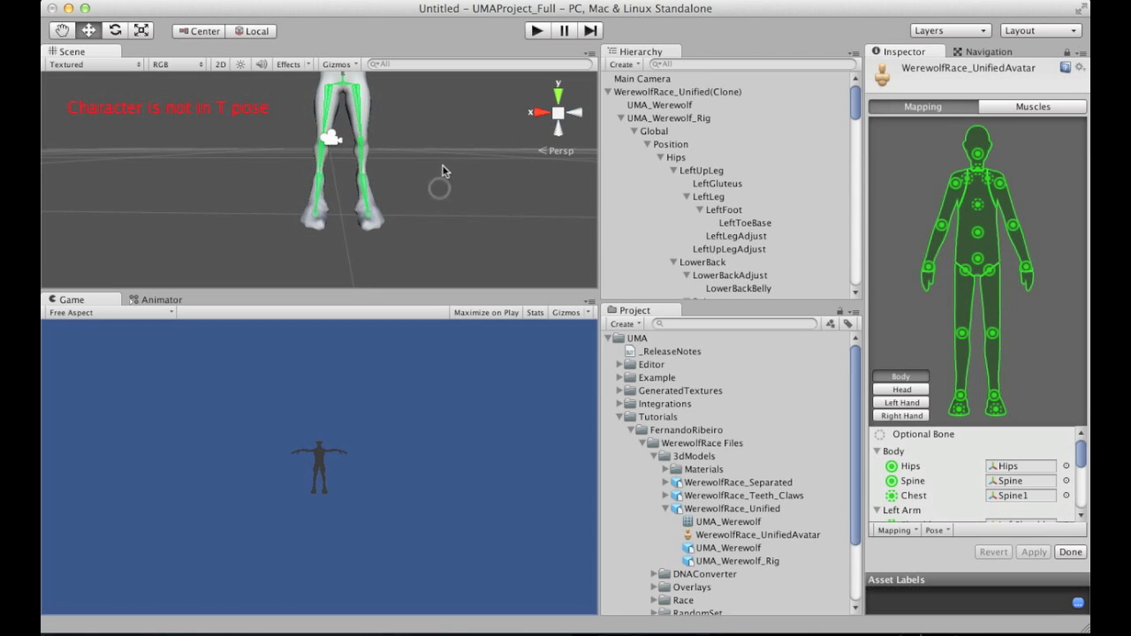
- Select the LeftUpLeg bone on the werewolf's skeleton and maximize the Scene view
alt+middle_drag(392, 112, 395, 144)
alt+right_drag(395, 143, 779, 141)
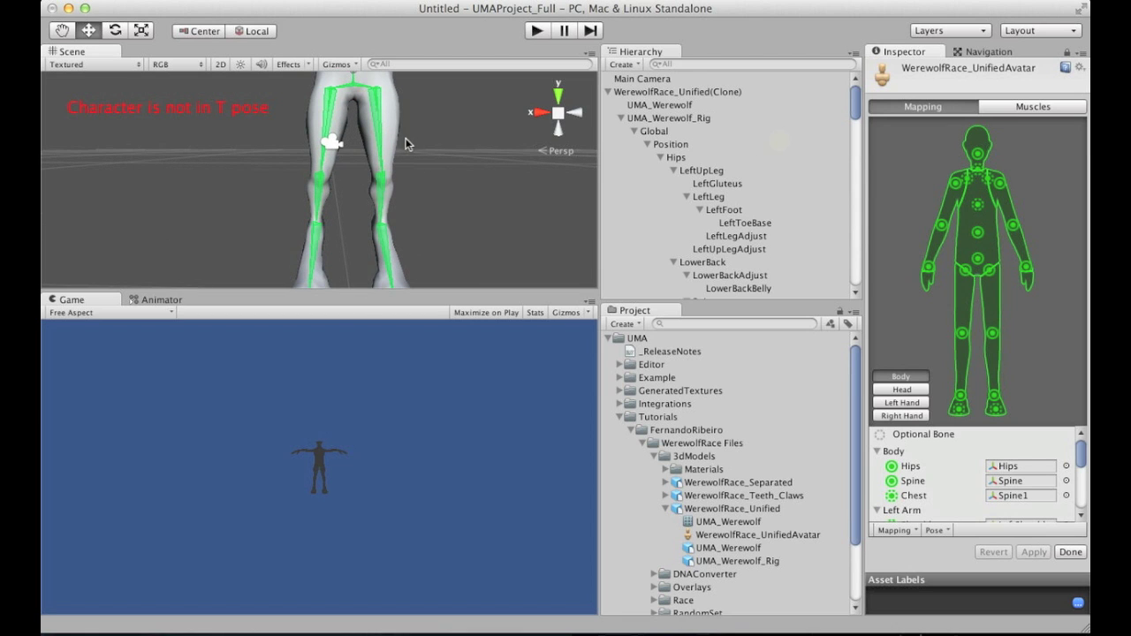
click(380, 149)
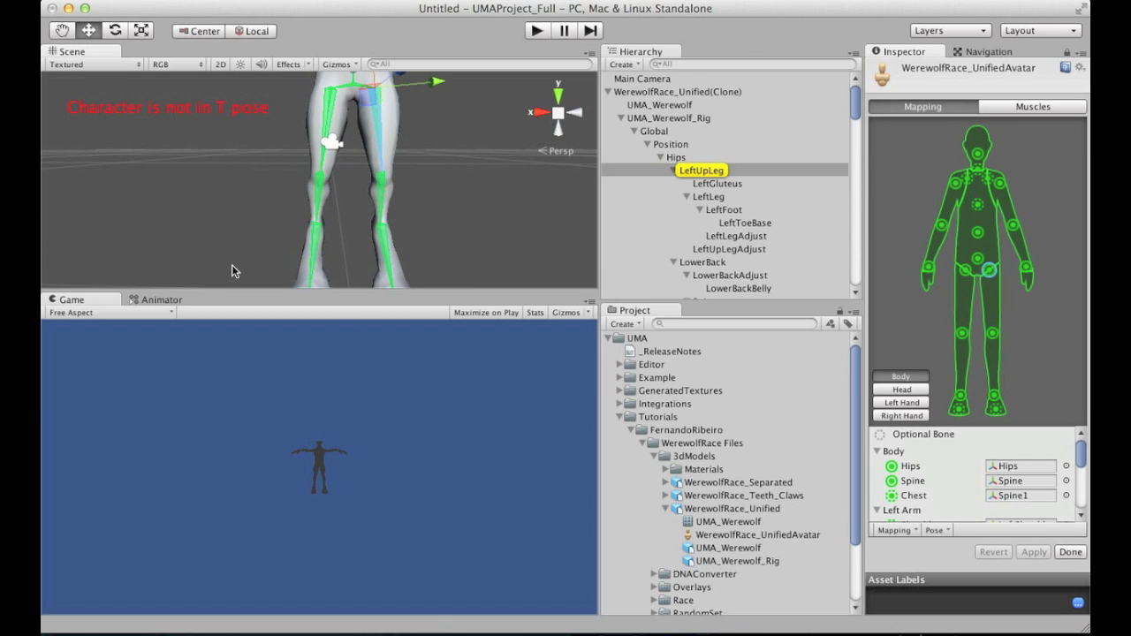
key(shift+space)
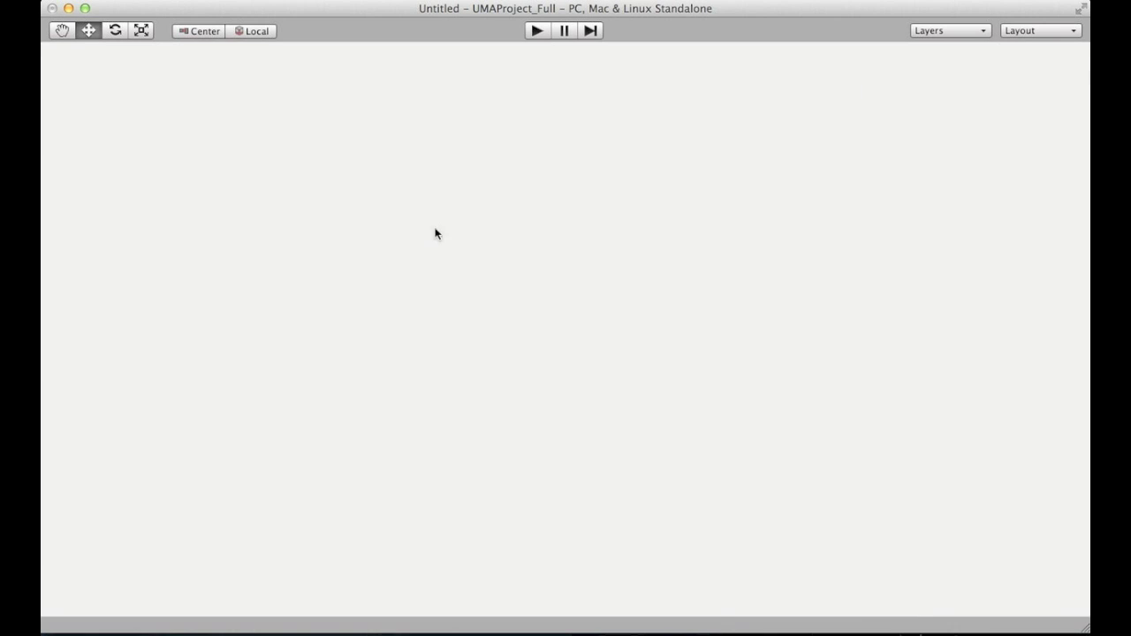
- In the front view, twist the left upper and lower leg bones slightly with the Rotate tool to realign the knee and foot
middle_drag(778, 242, 710, 253)
key(e)
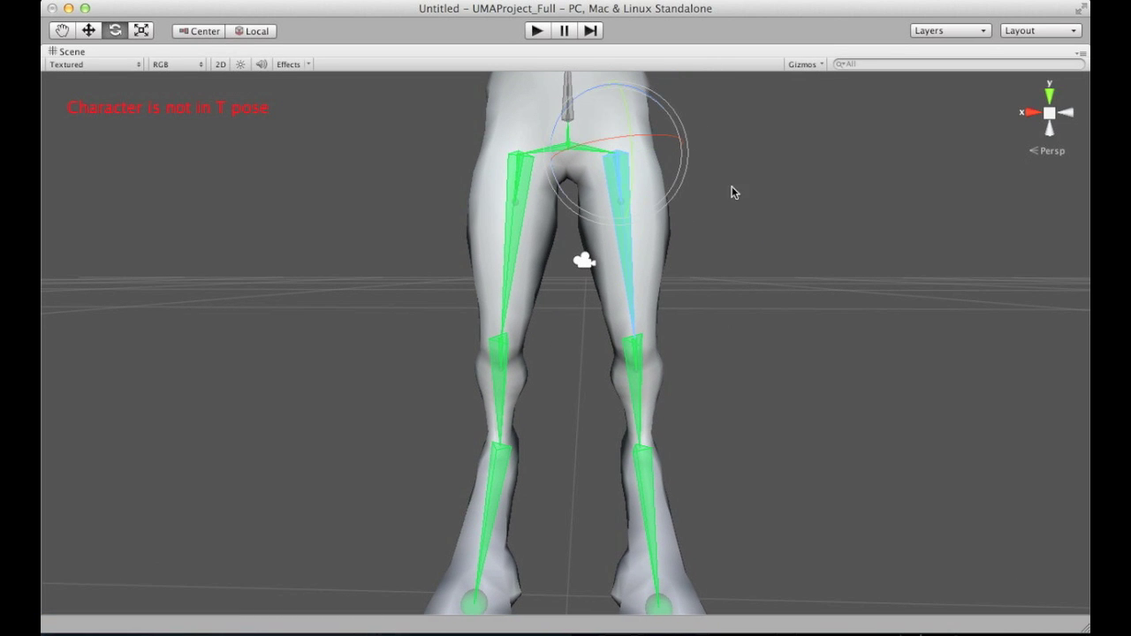
click(1030, 113)
click(1049, 113)
click(1067, 113)
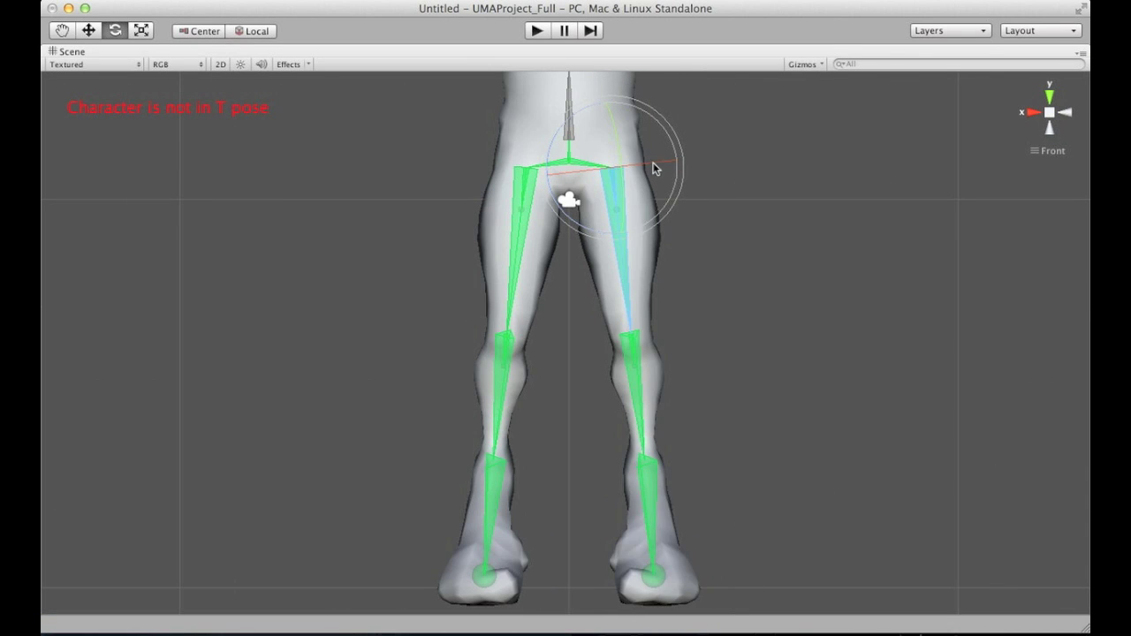
drag(653, 163, 639, 166)
click(640, 339)
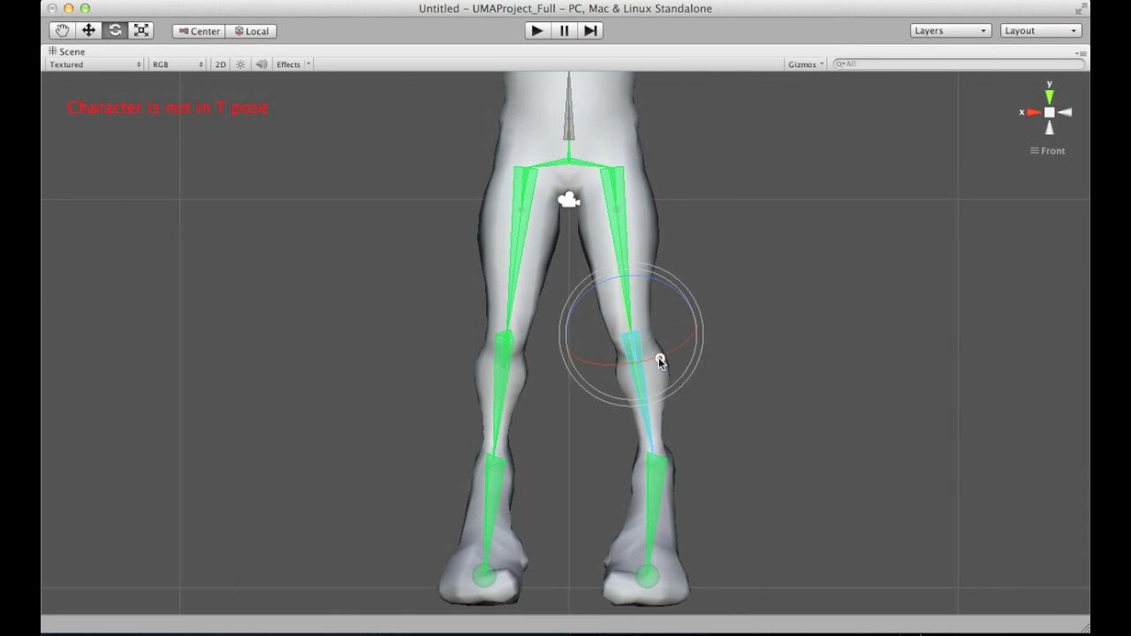
drag(670, 351, 696, 345)
- Switch the Scene view to Wireframe shading and twist the right upper leg bone to mirror the left one
click(515, 259)
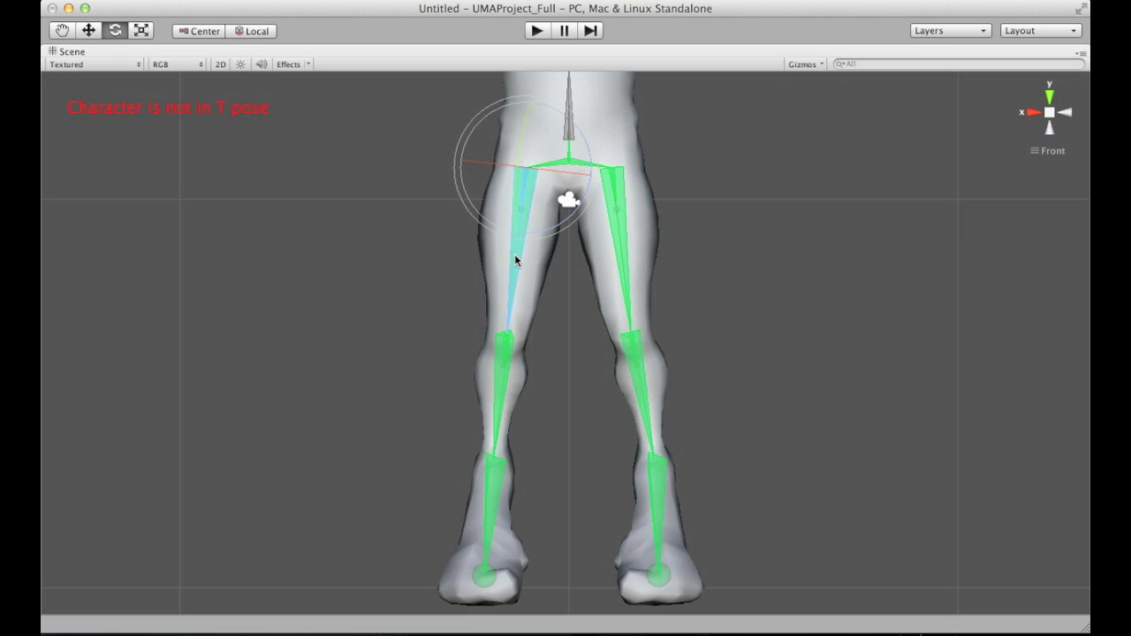
click(110, 64)
click(96, 77)
drag(497, 169, 510, 168)
click(640, 250)
click(702, 328)
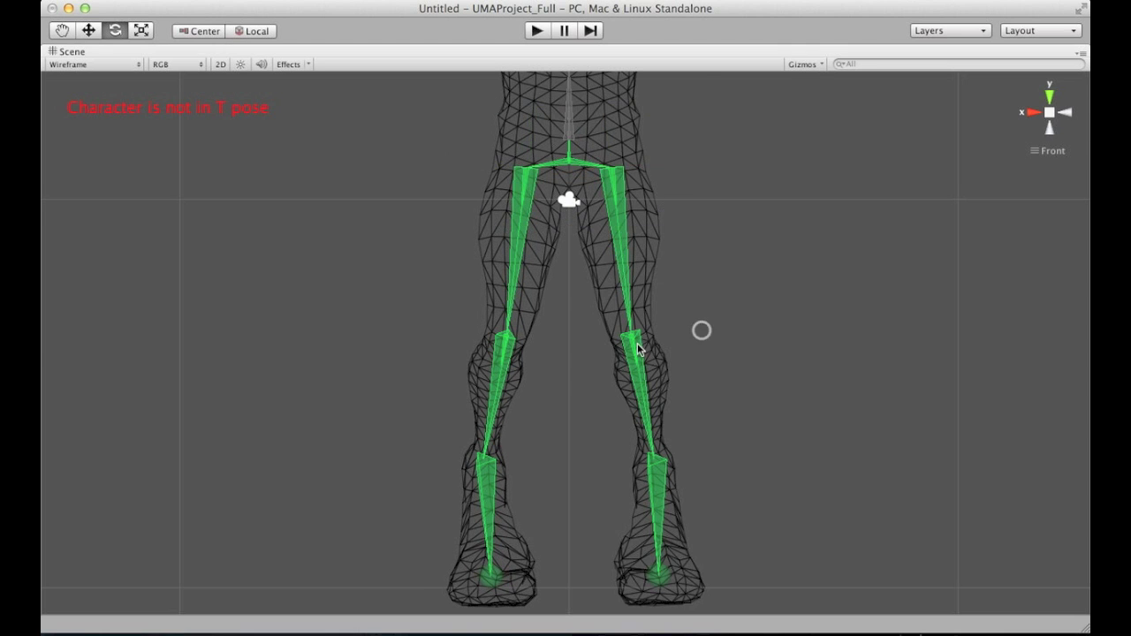
- Twist the left and right lower leg bones slightly so that both feet turn inward
click(657, 366)
drag(657, 364, 652, 361)
click(510, 359)
drag(518, 363, 524, 366)
- Rotate both upper leg bones inward until the thighs point straight down from the hips
click(600, 172)
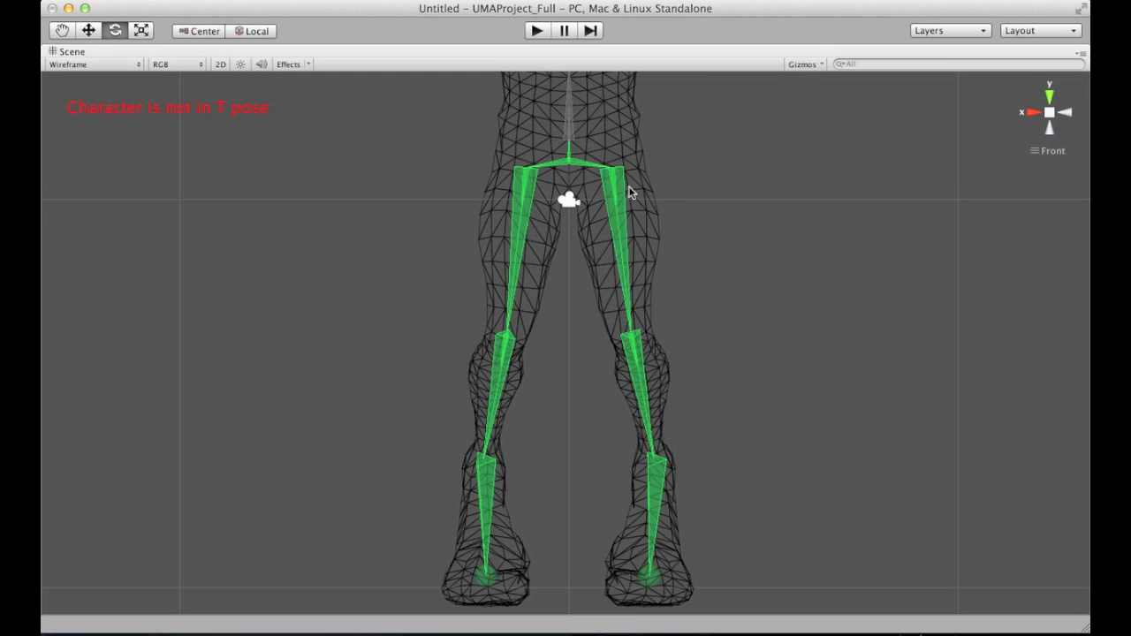
drag(682, 168, 684, 179)
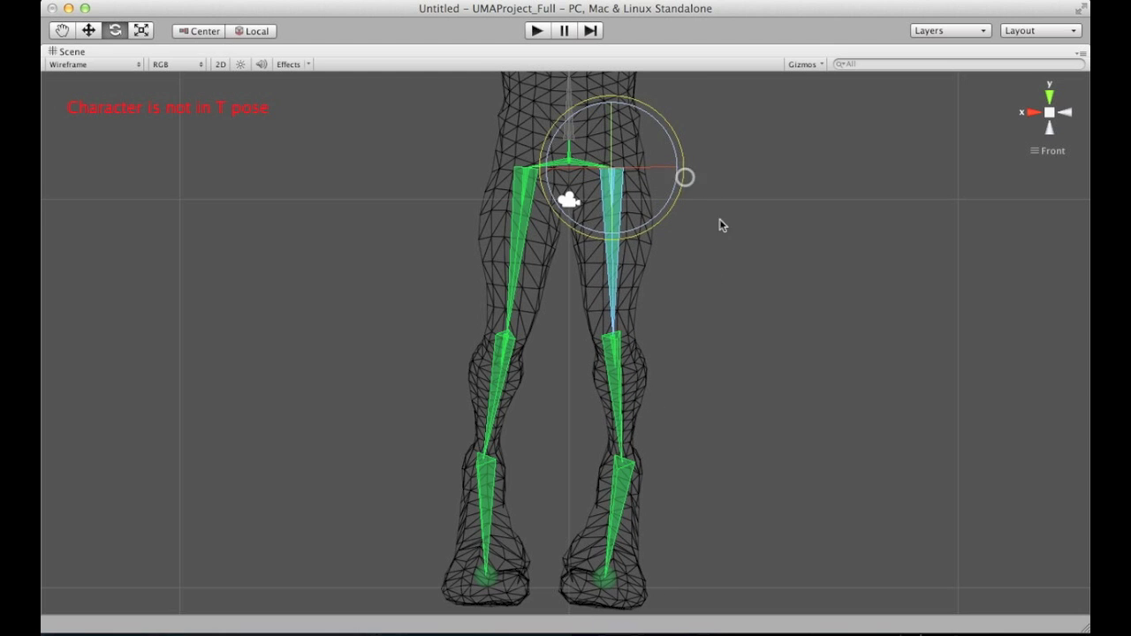
click(720, 221)
click(531, 219)
click(605, 188)
click(529, 209)
drag(456, 189, 464, 203)
- Rotate the left and right lower leg bones so the shins run nearly vertically below the knees
click(612, 383)
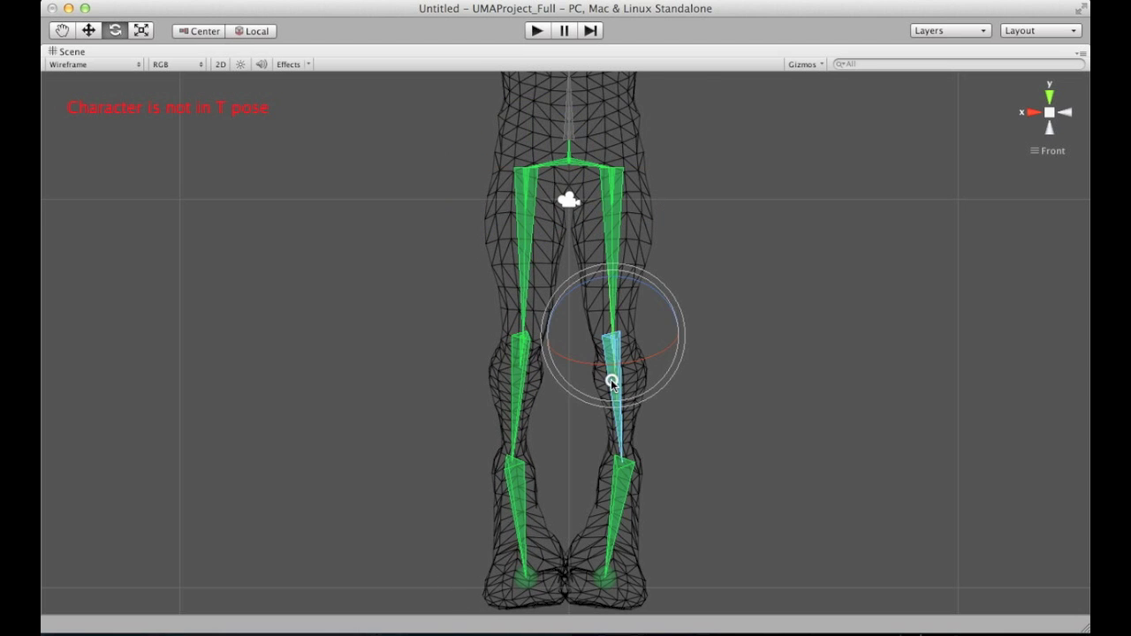
drag(678, 302, 682, 312)
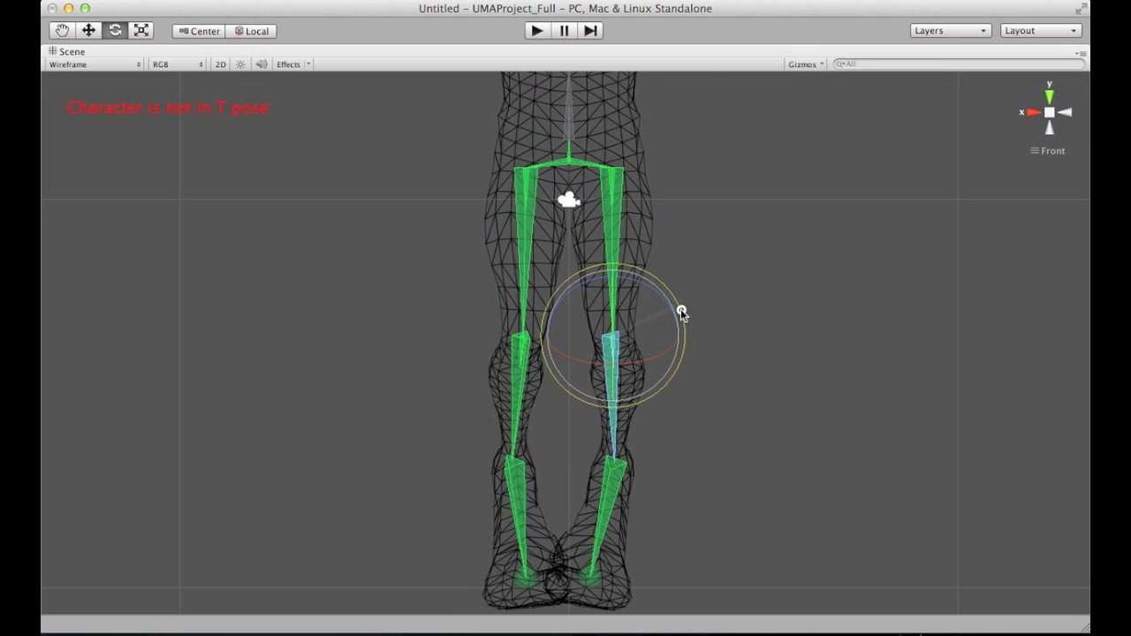
click(517, 356)
drag(464, 297, 462, 304)
- Rotate the right foot bone outward until the foot points straight forward
click(516, 471)
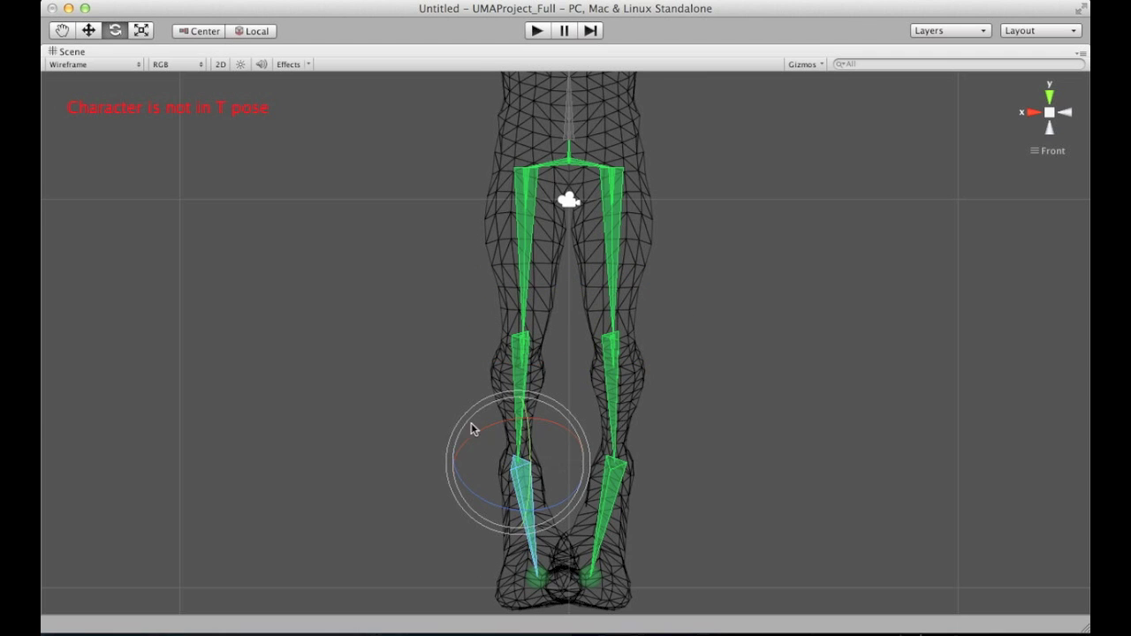
drag(477, 436, 460, 447)
mouse_move(451, 439)
mouse_down()
mouse_move(457, 423)
mouse_move(469, 436)
mouse_up()
click(703, 456)
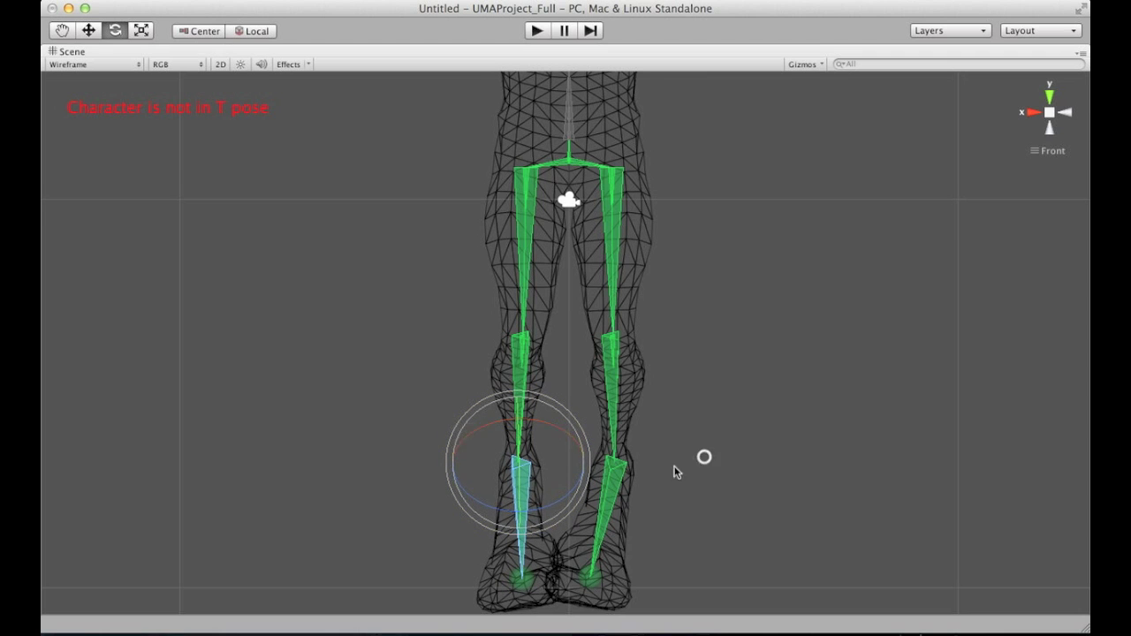
- Rotate the left foot bone to point straight forward like the right one, checking its alignment from the side and front
click(603, 488)
drag(632, 444, 675, 425)
middle_drag(726, 258, 777, 230)
click(1069, 112)
drag(609, 405, 602, 405)
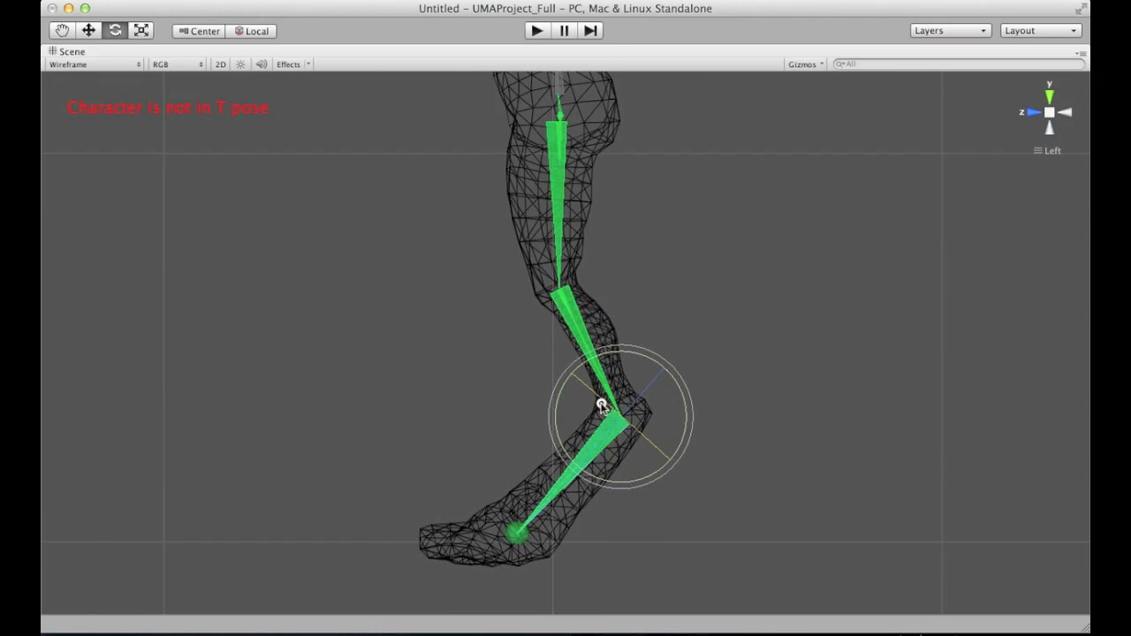
click(1036, 116)
click(642, 381)
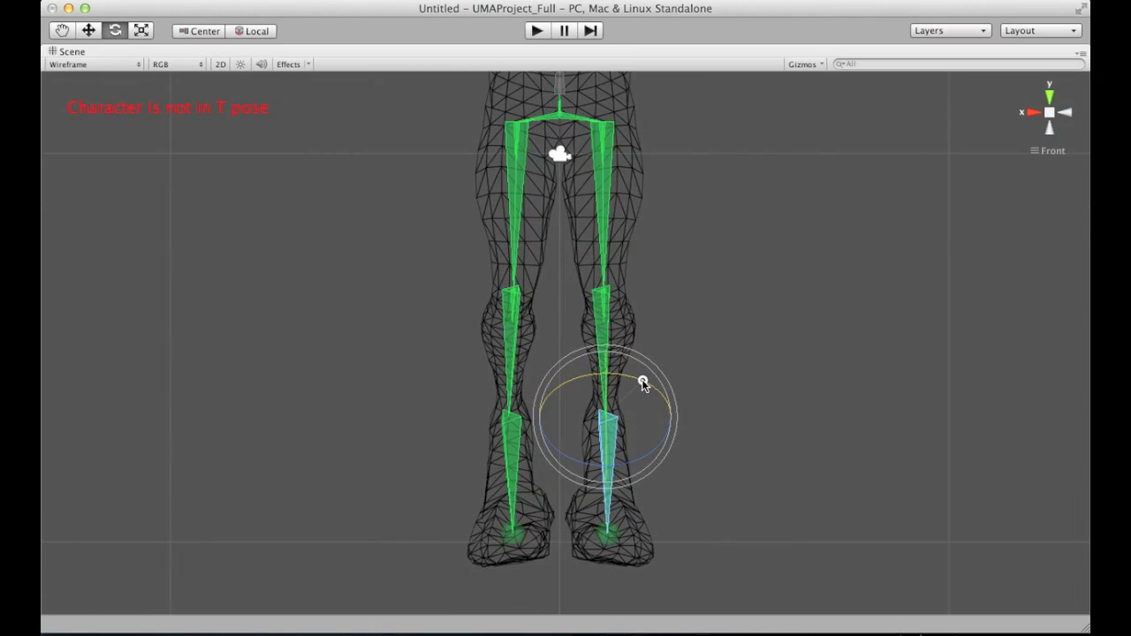
click(728, 322)
- Rotate the left and right shoulder bones slightly upward on the werewolf's upper body
middle_drag(727, 170, 732, 435)
middle_drag(734, 316, 738, 395)
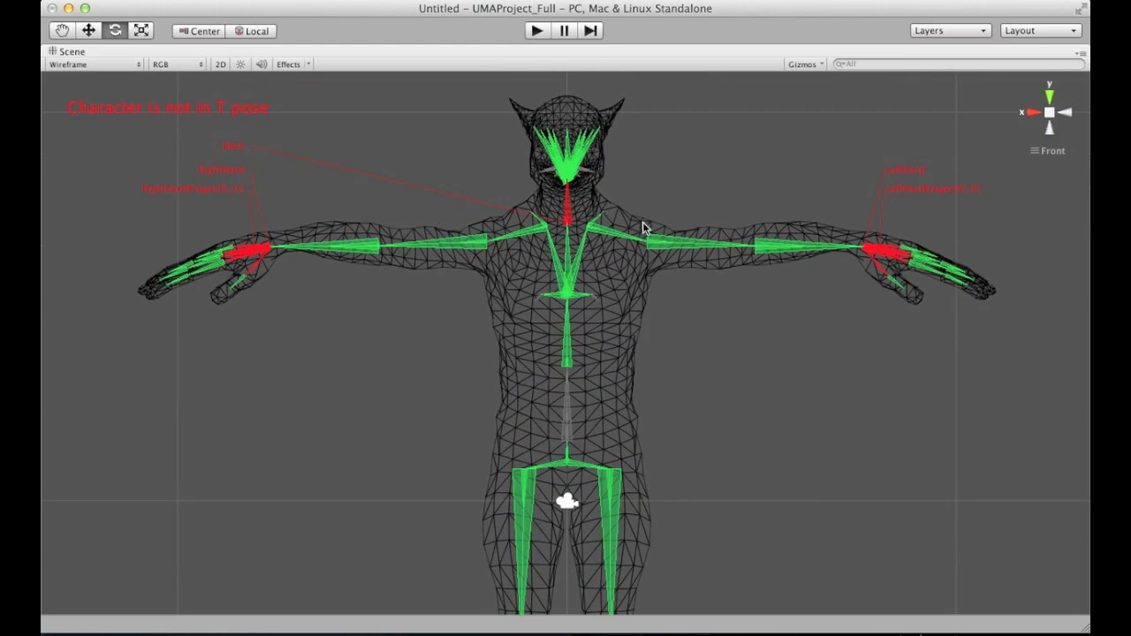
click(638, 237)
drag(659, 216, 615, 190)
click(673, 175)
click(529, 231)
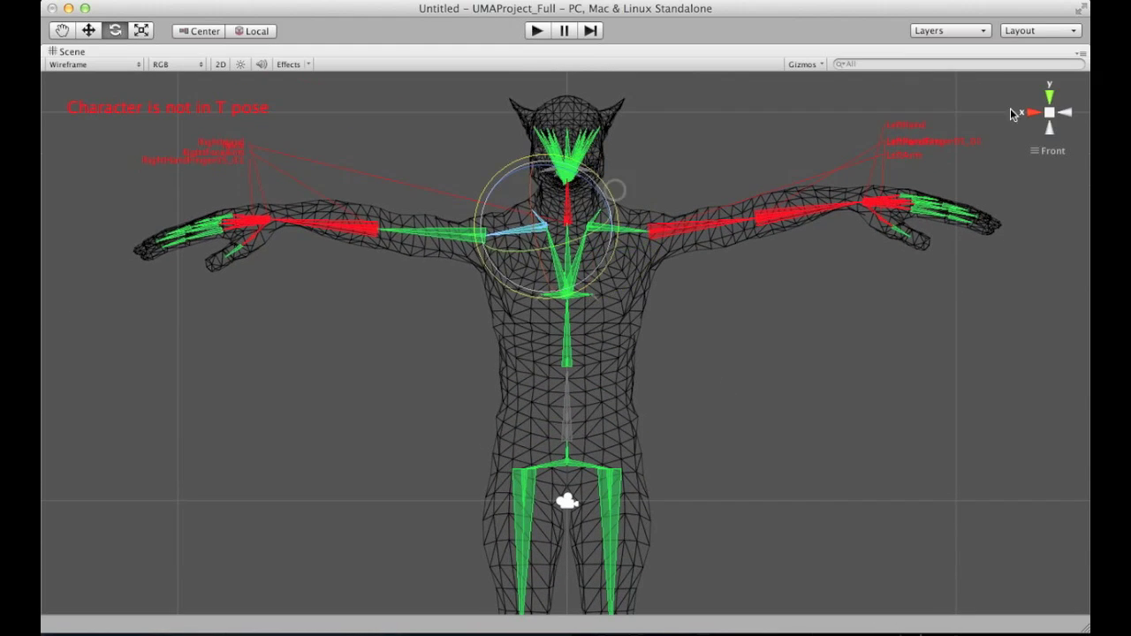
- Check the shoulders from the side, fine-tune the right one, and rotate both upper arm bones down until the arms are level
click(1030, 112)
click(1029, 113)
scroll(671, 227, up, 5)
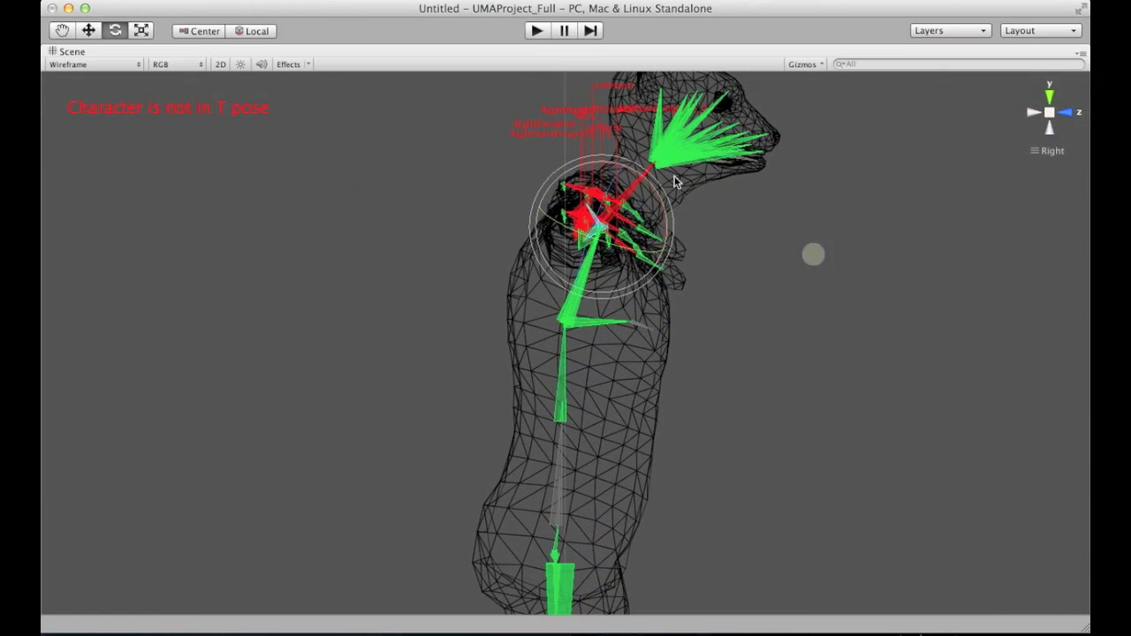
click(1069, 115)
middle_drag(545, 217, 557, 89)
key(e)
drag(499, 163, 491, 156)
click(707, 115)
drag(757, 111, 755, 102)
click(395, 180)
click(457, 131)
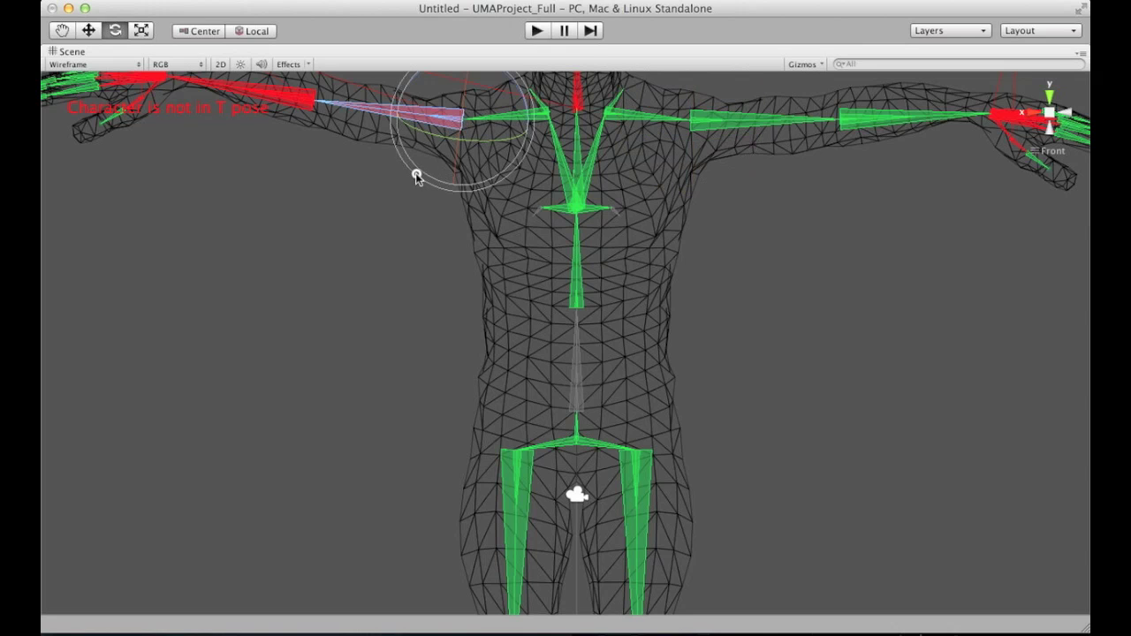
drag(417, 177, 412, 172)
click(380, 211)
- Review the full werewolf pose, restore the normal editor layout, and apply the avatar changes
alt+right_drag(884, 322, 870, 477)
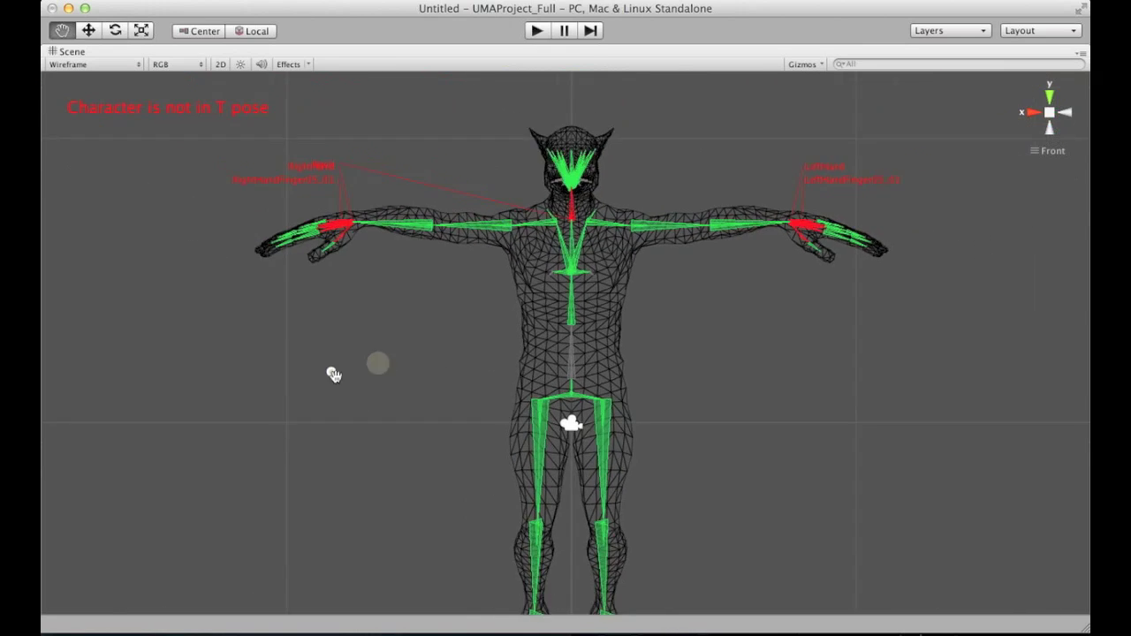
middle_drag(333, 374, 257, 265)
alt+right_drag(557, 261, 549, 309)
key(shift+space)
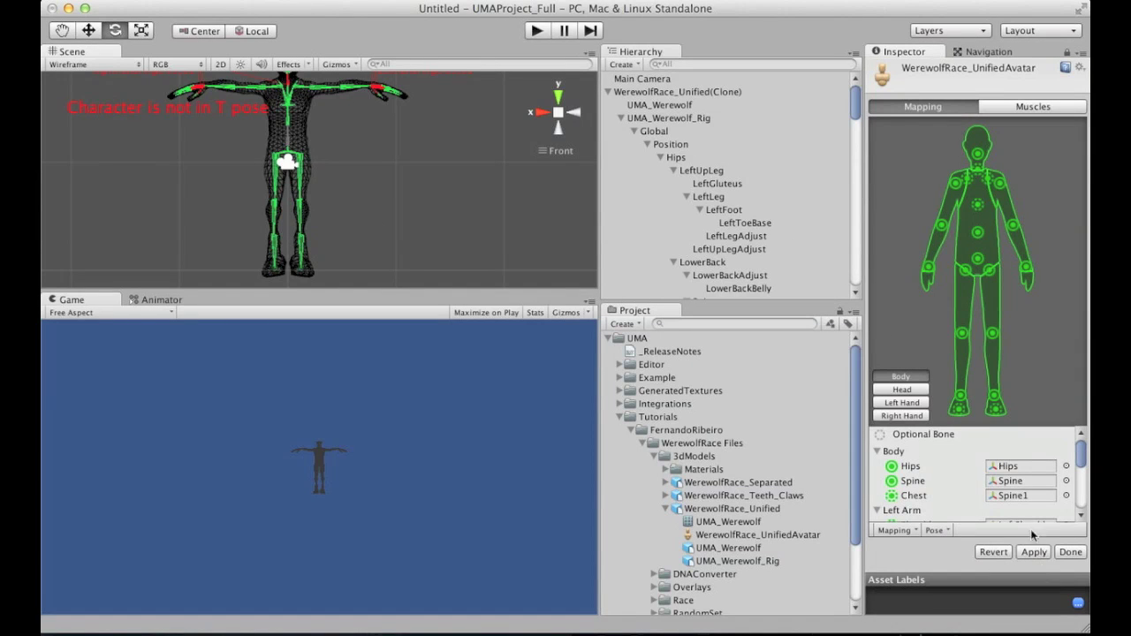
click(1037, 552)
- Extract a T-Pose from WerewolfRace_Unified(Clone) with the UMA command and finish the avatar configuration
click(662, 91)
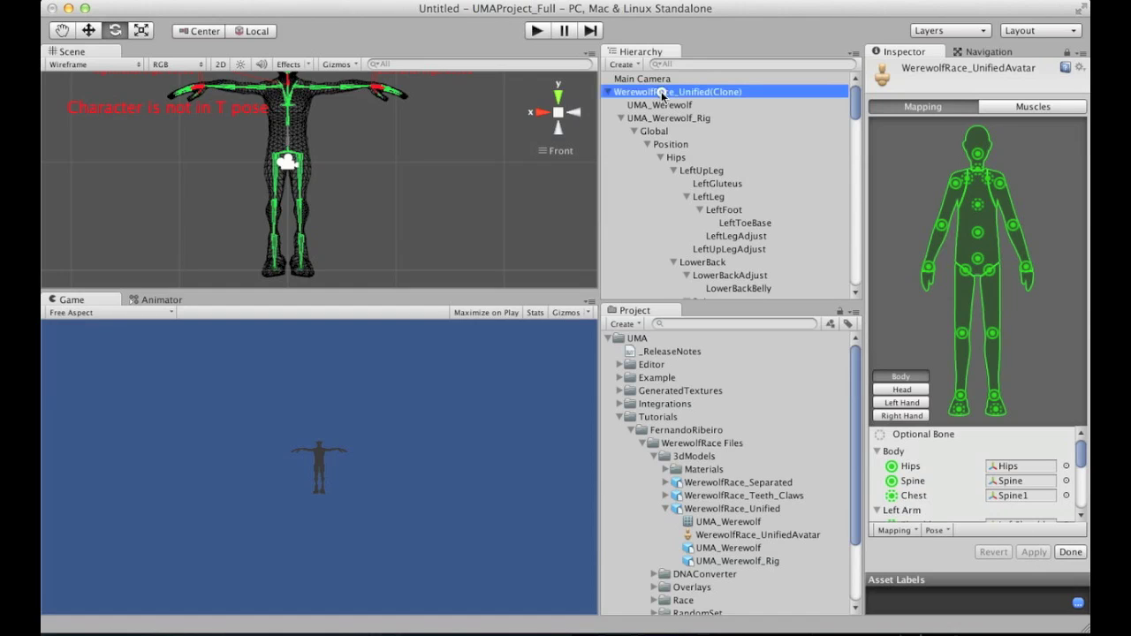
click(427, 11)
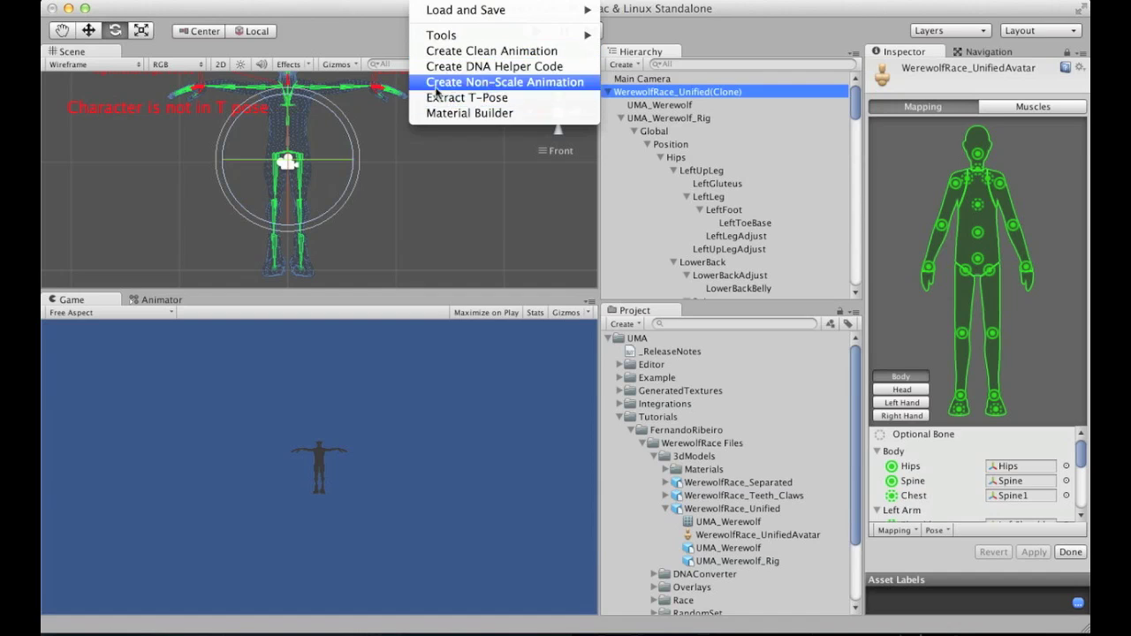
click(480, 99)
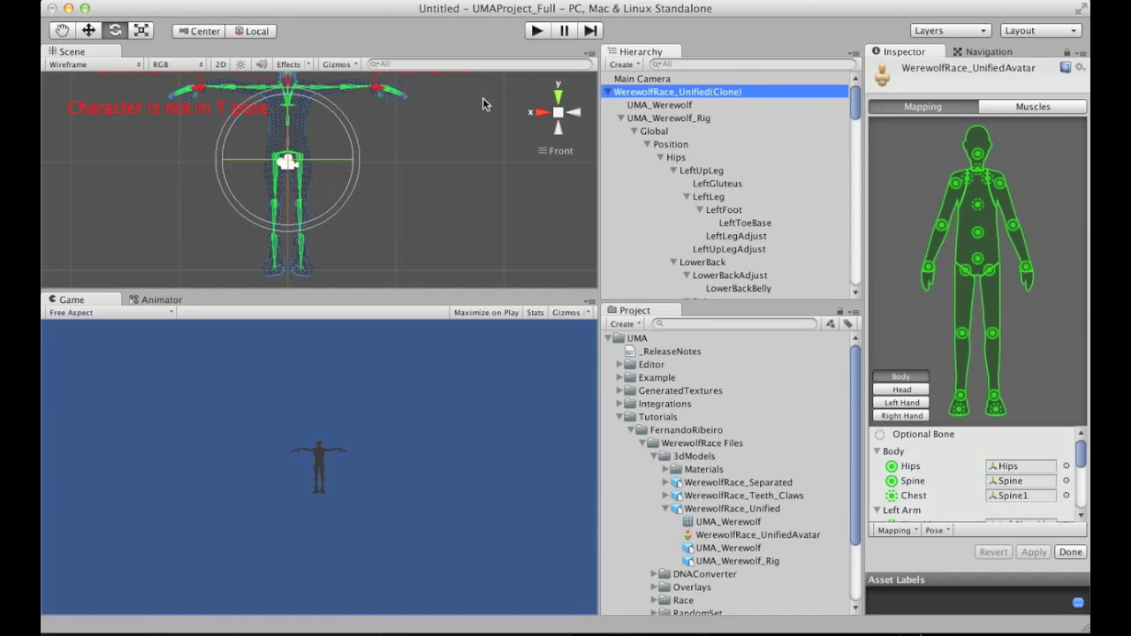
click(1068, 553)
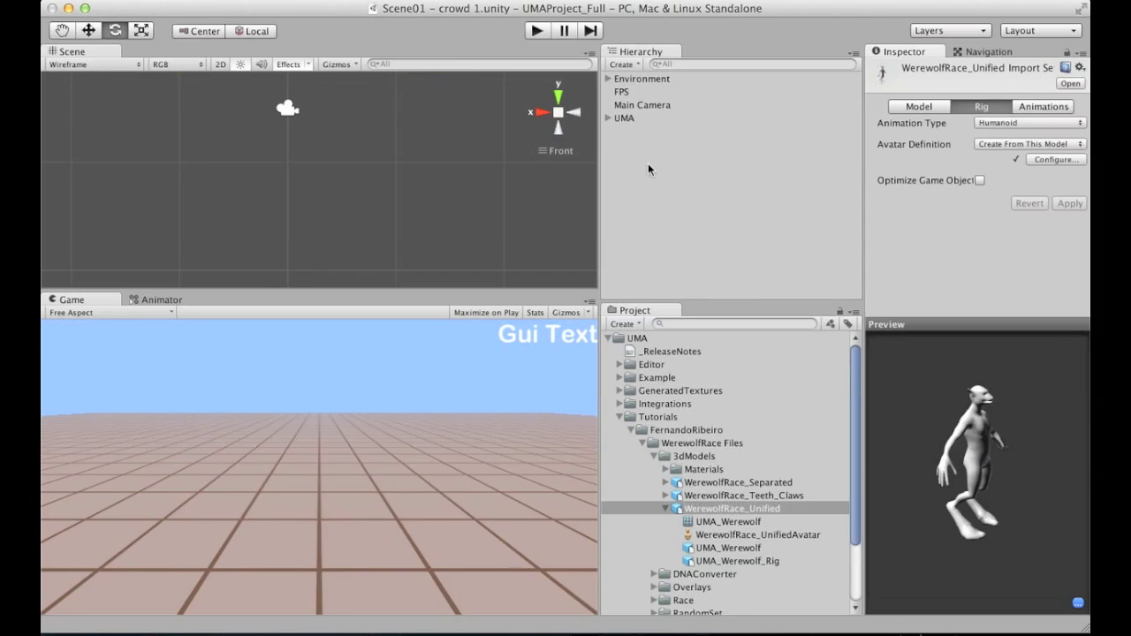
- Assign WerewolfRace_Unified_TPose as the TPose of the WerewolfMale race asset in the Race folder
click(650, 167)
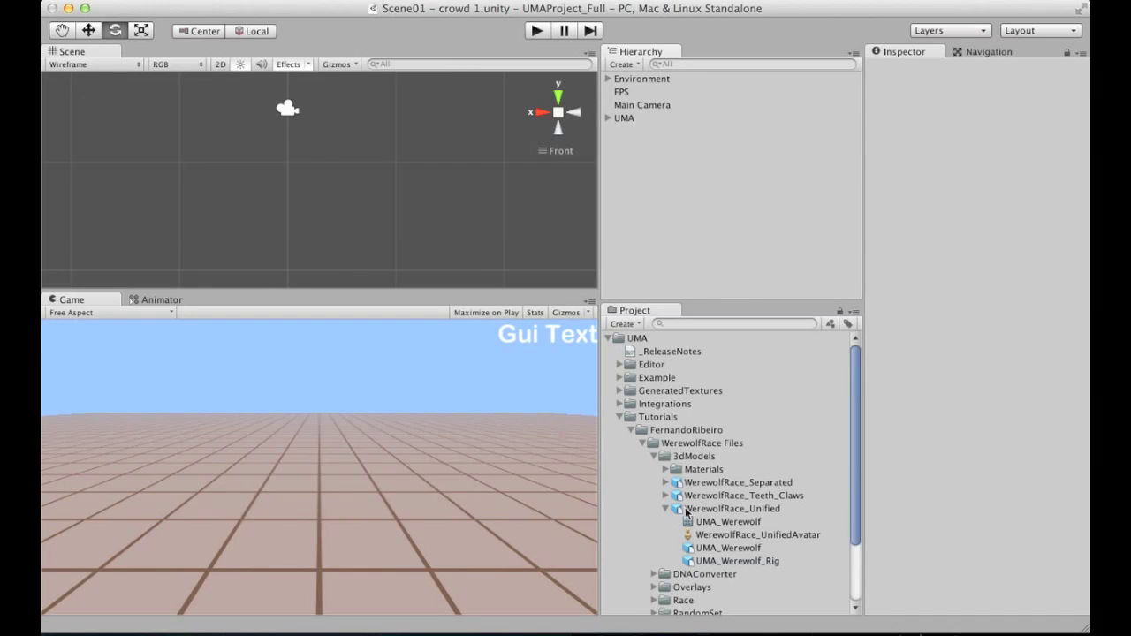
drag(856, 454, 854, 501)
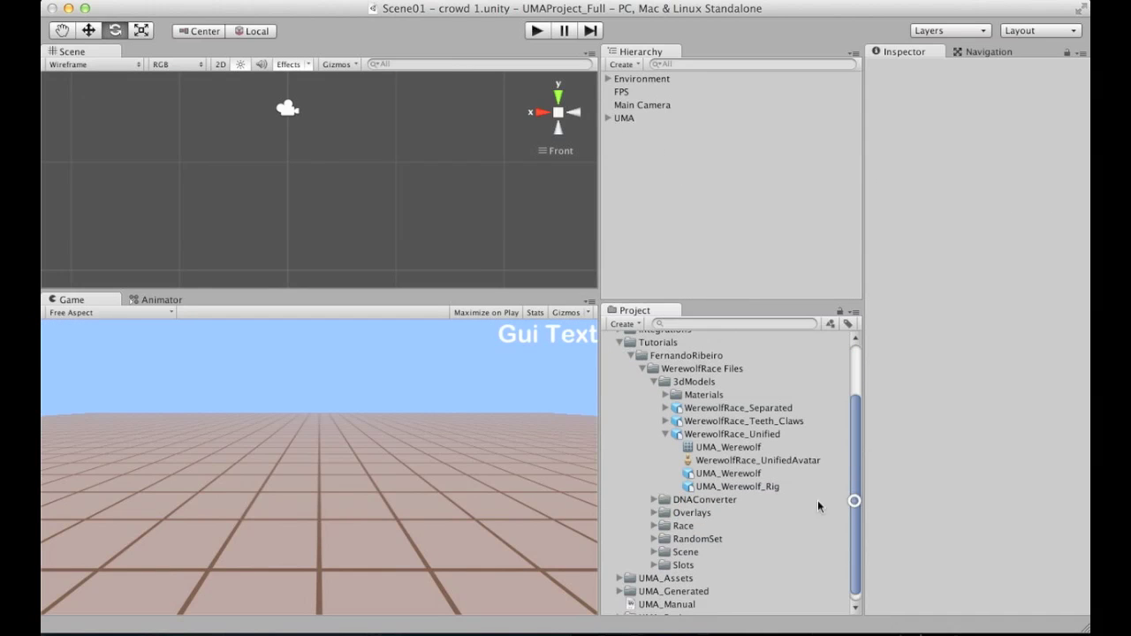
click(654, 526)
click(707, 553)
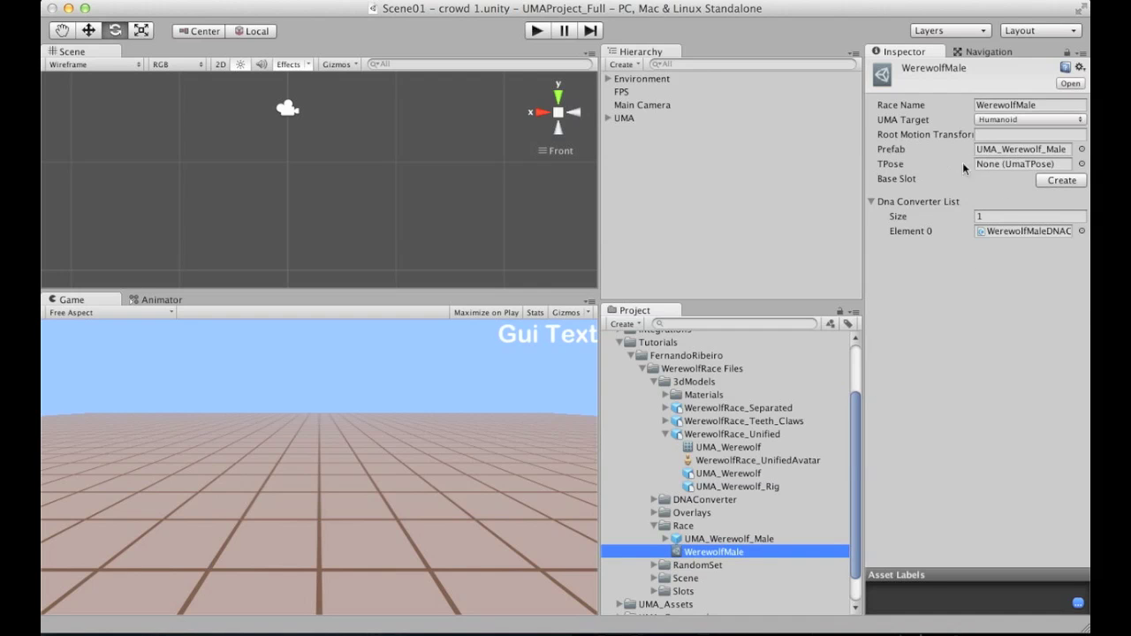
click(1081, 164)
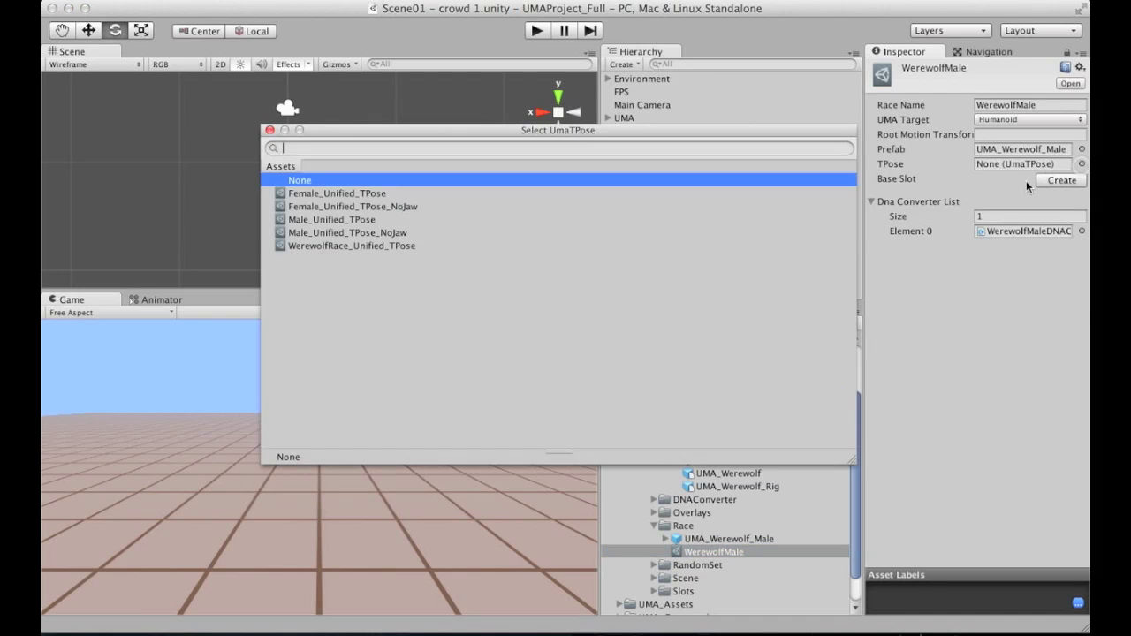
double_click(308, 245)
click(714, 245)
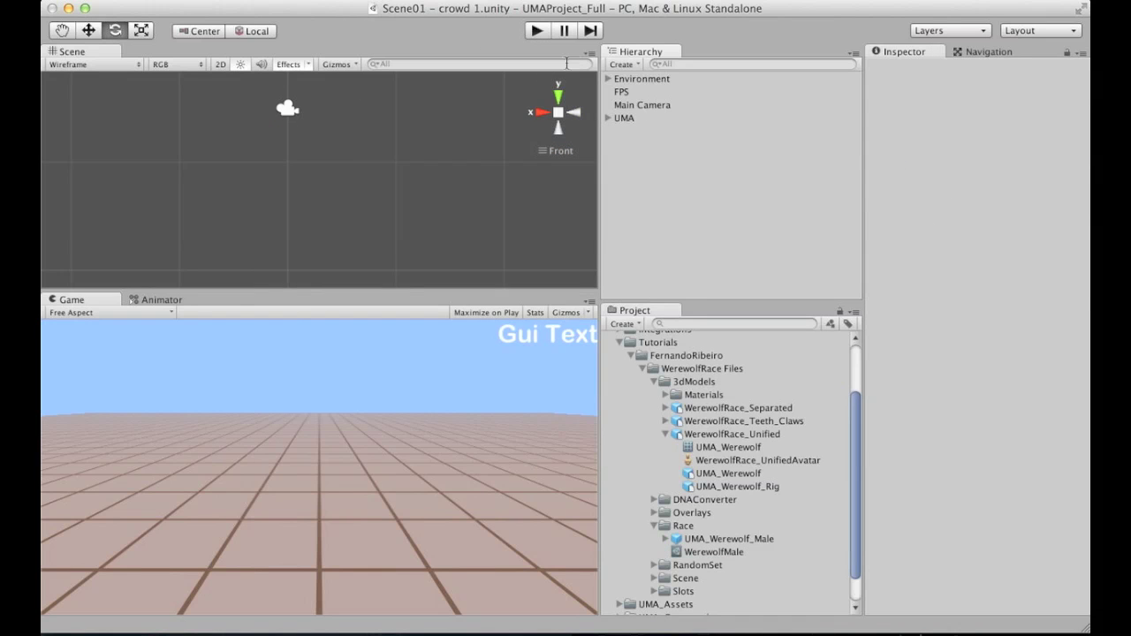
- Run the scene, set the Scene view shading to Textured, and bring the werewolf's legs and feet into view
click(537, 30)
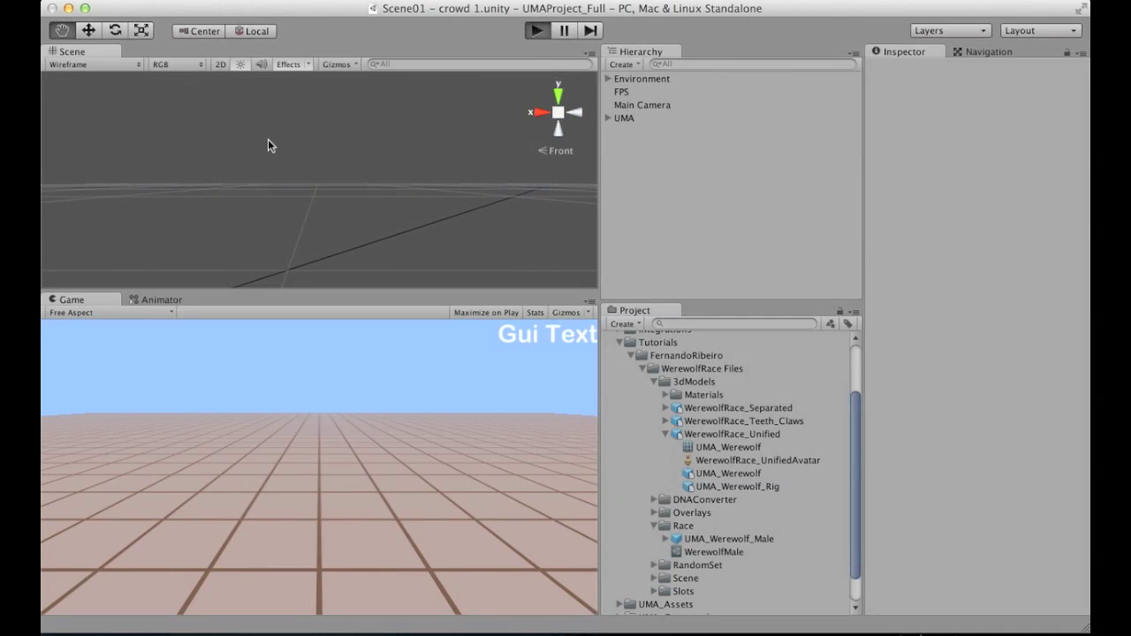
click(118, 68)
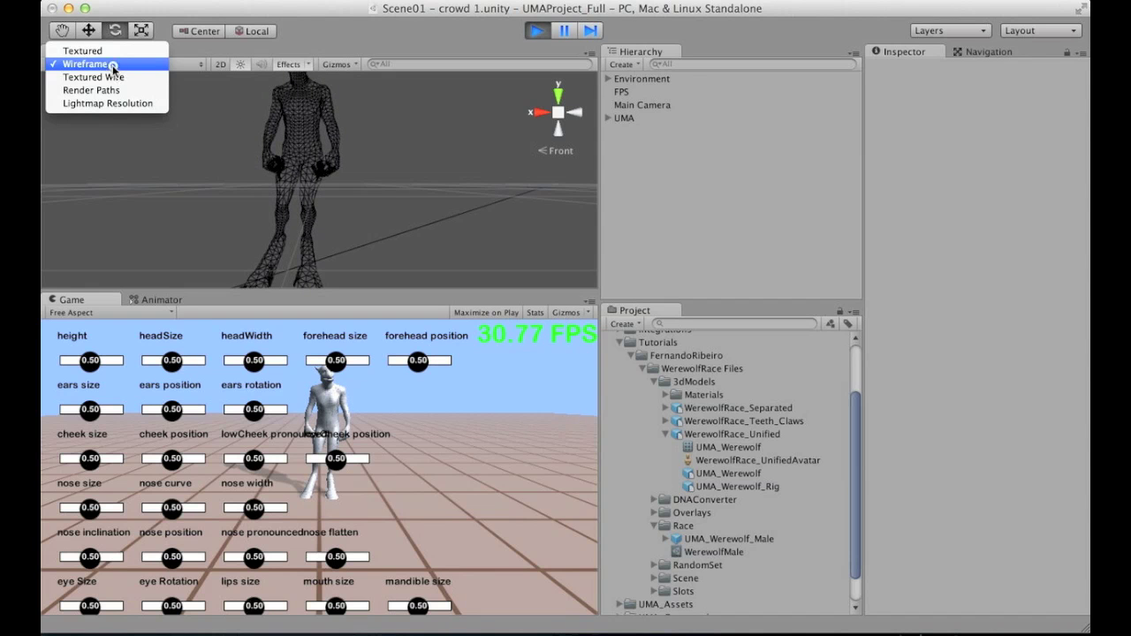
click(114, 50)
middle_drag(376, 184, 392, 133)
mouse_move(413, 120)
alt+mouse_down()
mouse_move(385, 196)
mouse_move(454, 148)
mouse_move(409, 173)
alt+mouse_up()
- Set the Time Scale to 0.1 in the project's Time settings and inspect the werewolf's feet in slow motion
click(137, 0)
mouse_move(180, 0)
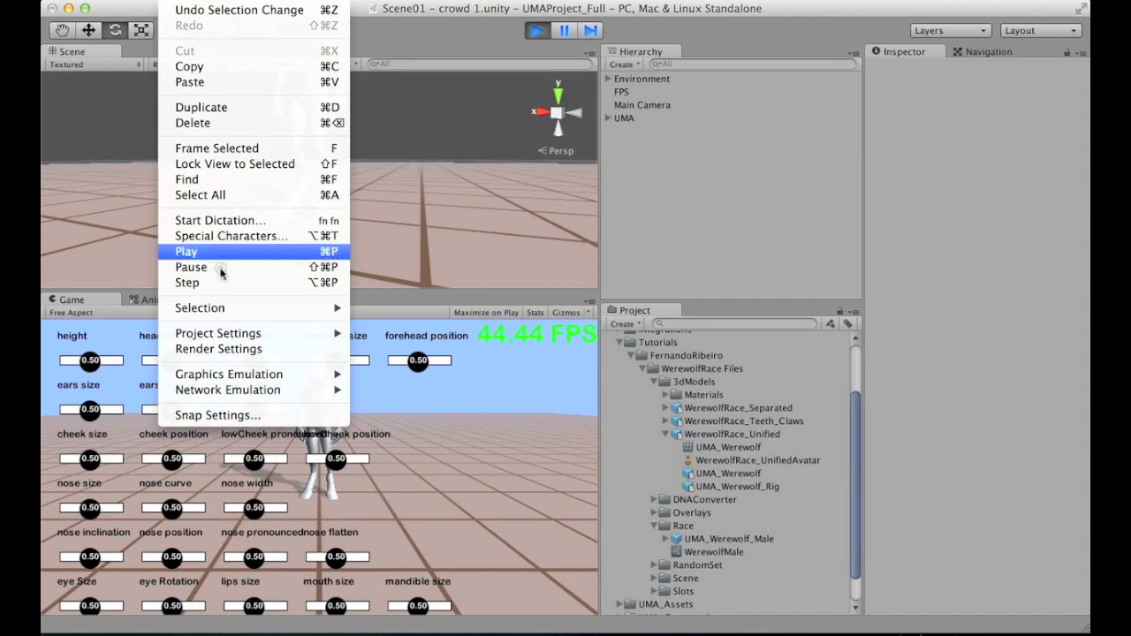
mouse_move(229, 334)
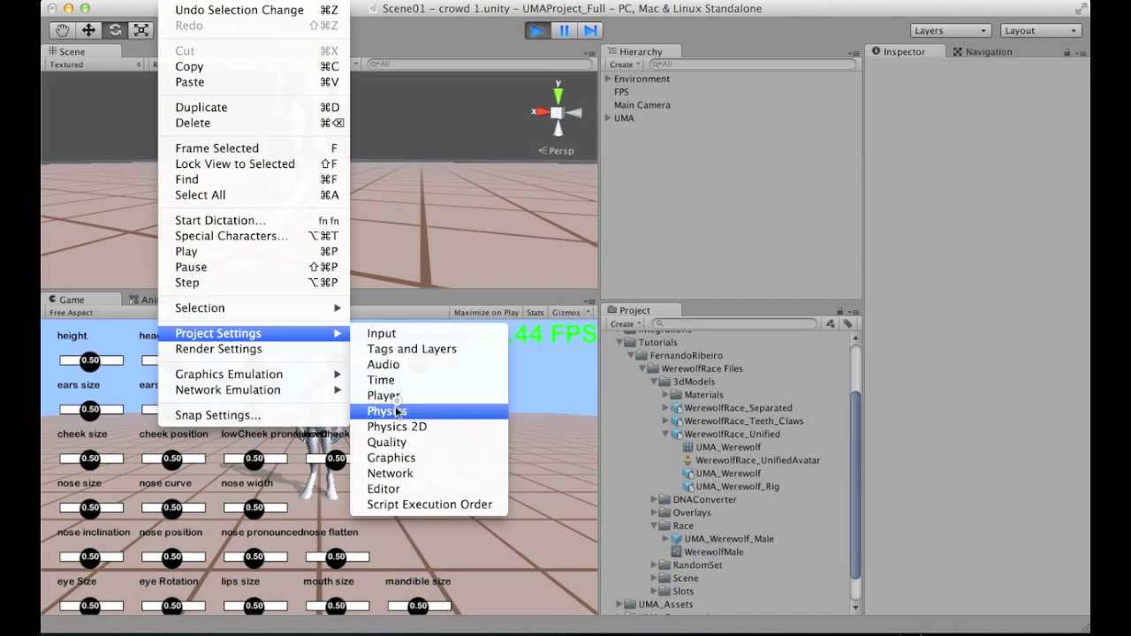
click(381, 382)
click(979, 134)
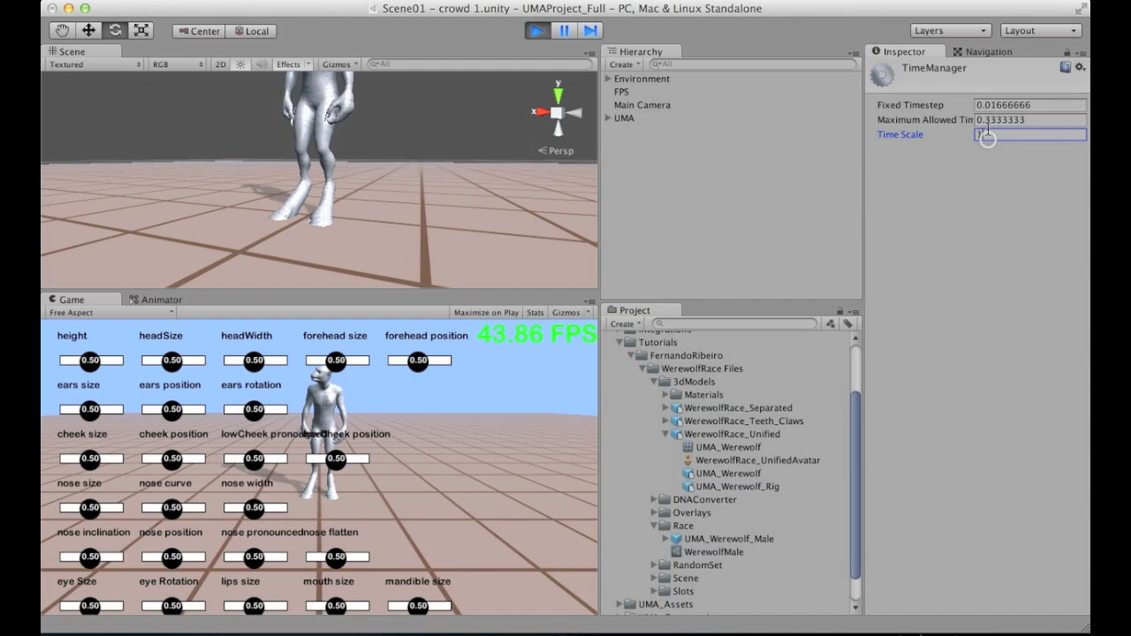
text(0.)
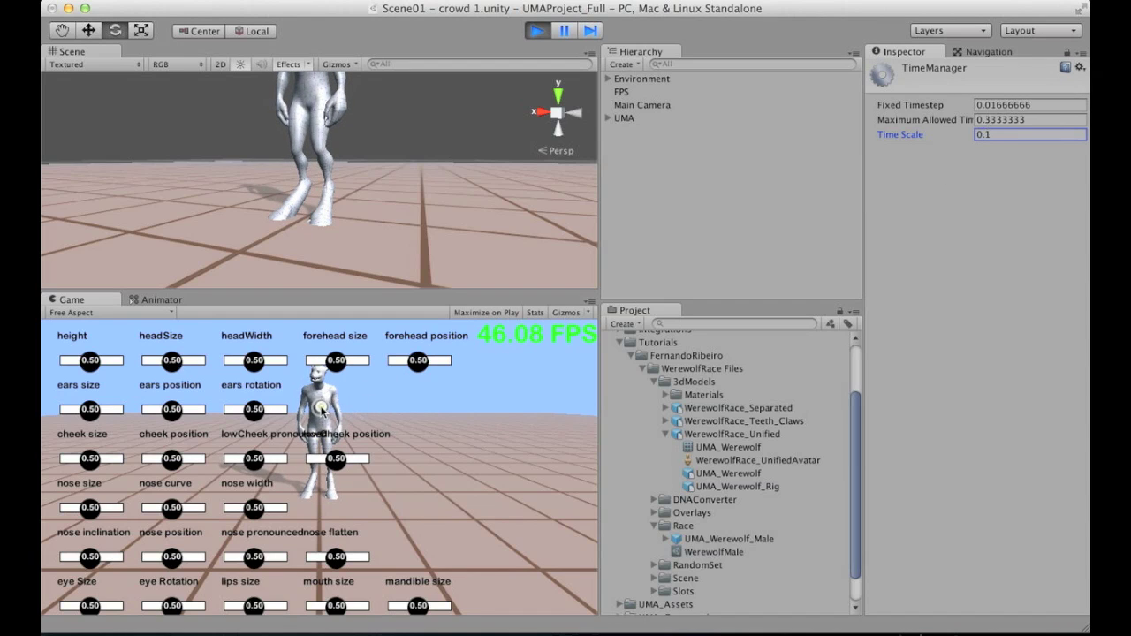
alt+drag(358, 194, 343, 262)
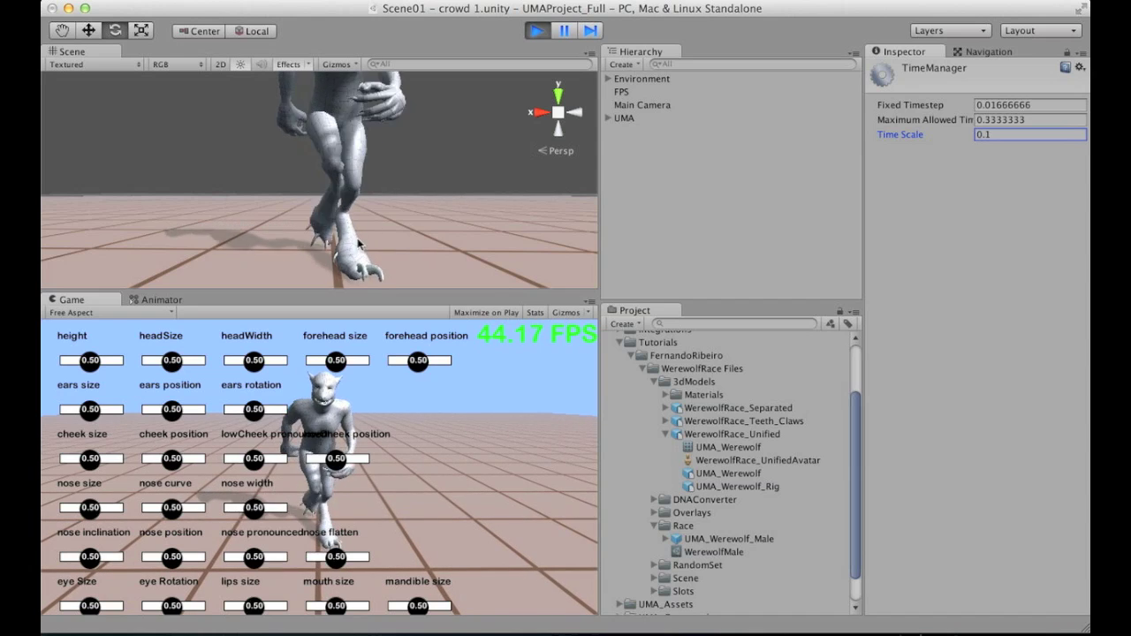
- Stop the slow-motion run of the scene and start it again
scroll(285, 216, down, 5)
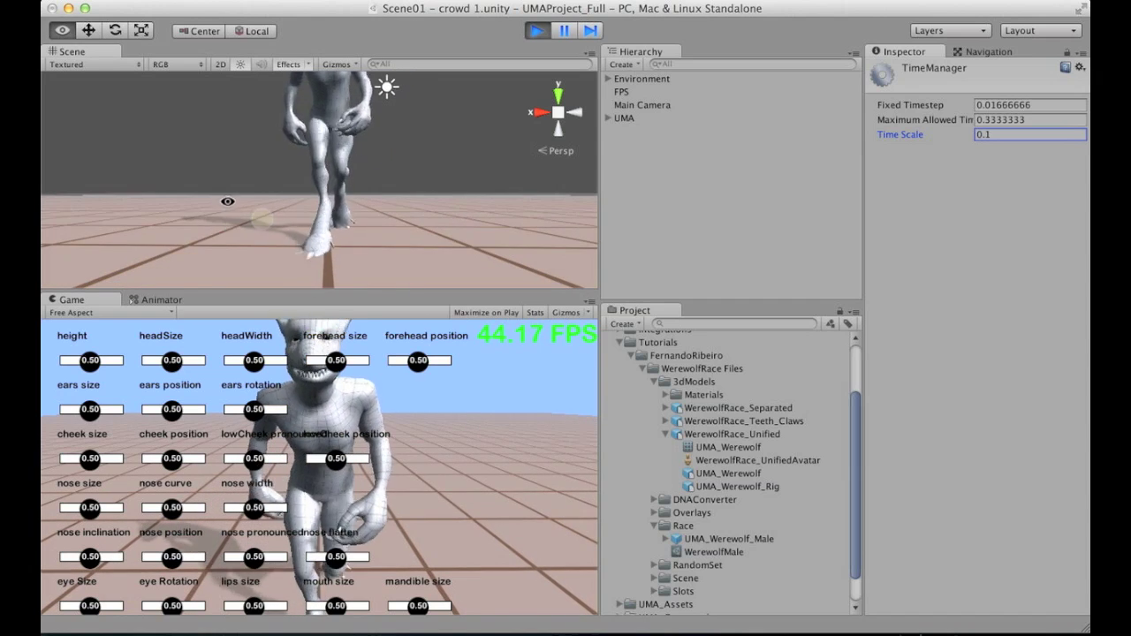
alt+drag(226, 202, 484, 195)
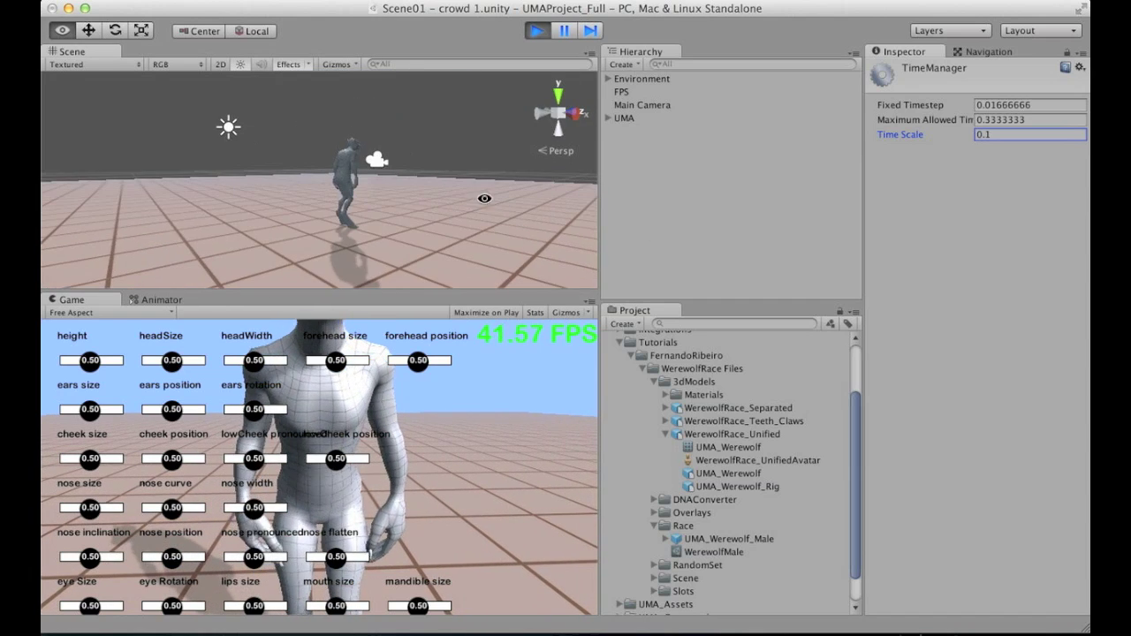
click(539, 31)
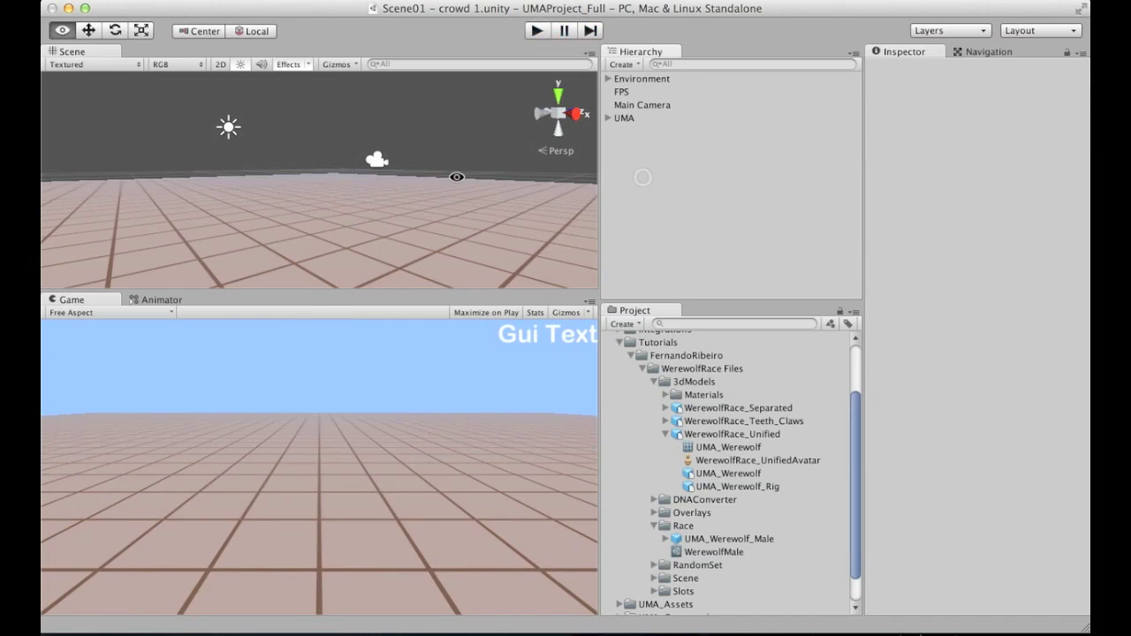
alt+drag(106, 212, 212, 194)
click(536, 31)
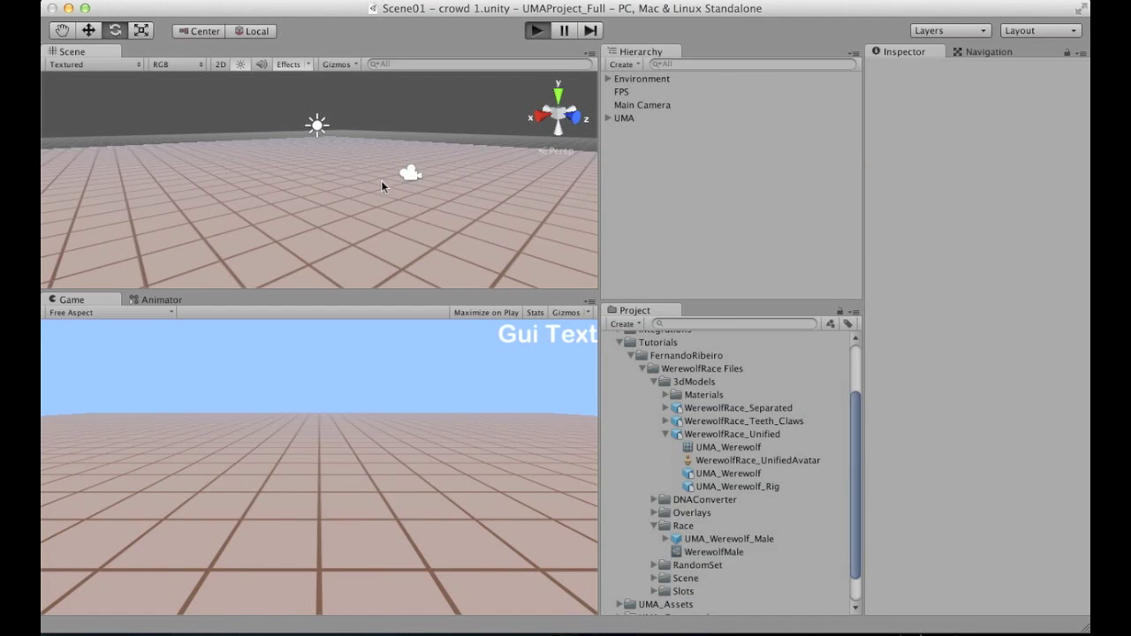
- Examine how the werewolf's feet meet the ground up close in the running scene
alt+drag(402, 174, 81, 184)
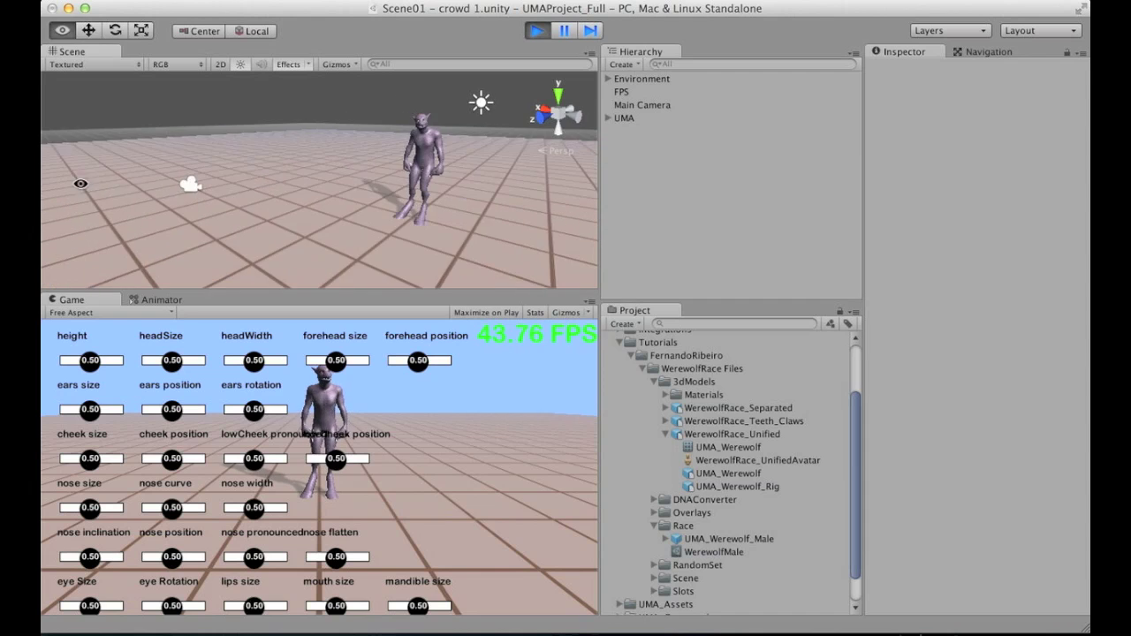
scroll(592, 224, up, 3)
middle_drag(593, 224, 321, 222)
alt+drag(321, 222, 377, 180)
scroll(378, 184, up, 5)
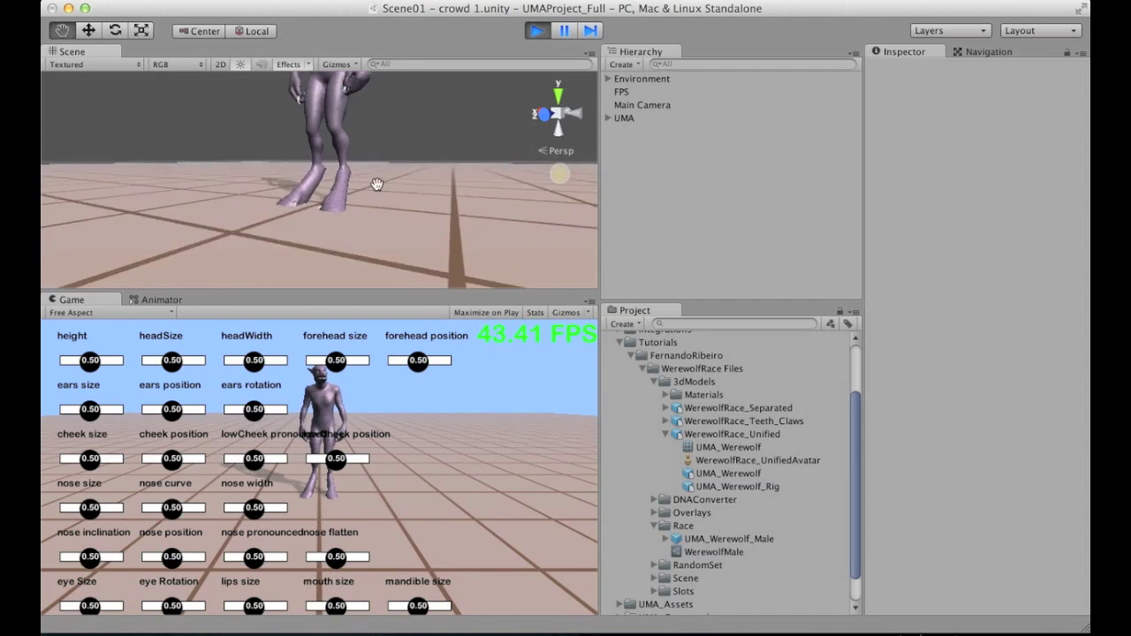
middle_drag(377, 184, 375, 168)
alt+drag(375, 168, 346, 139)
- Select the Generated Character under UMACrowd and view its feet straight from the front
click(628, 119)
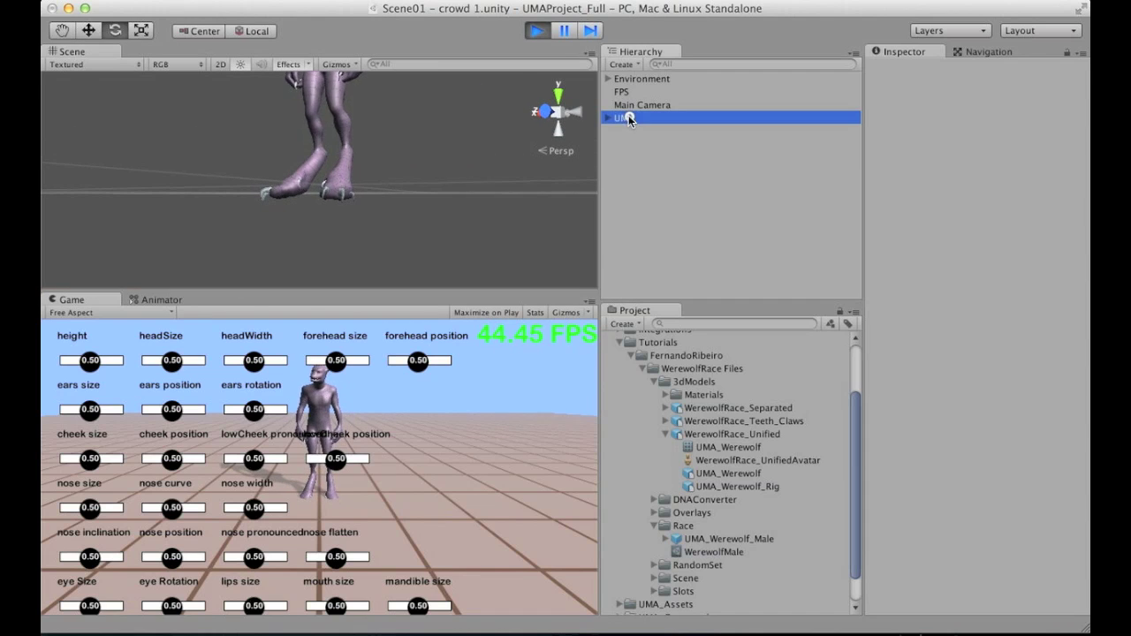
alt+drag(380, 203, 336, 195)
click(608, 118)
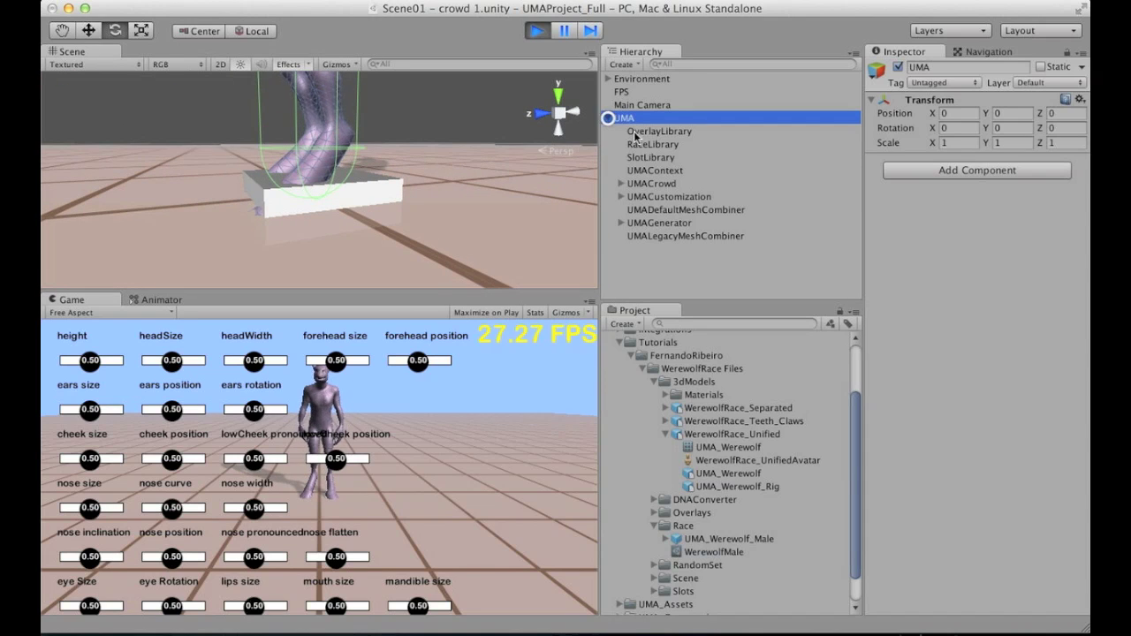
click(622, 183)
click(654, 196)
alt+drag(300, 237, 236, 220)
click(540, 115)
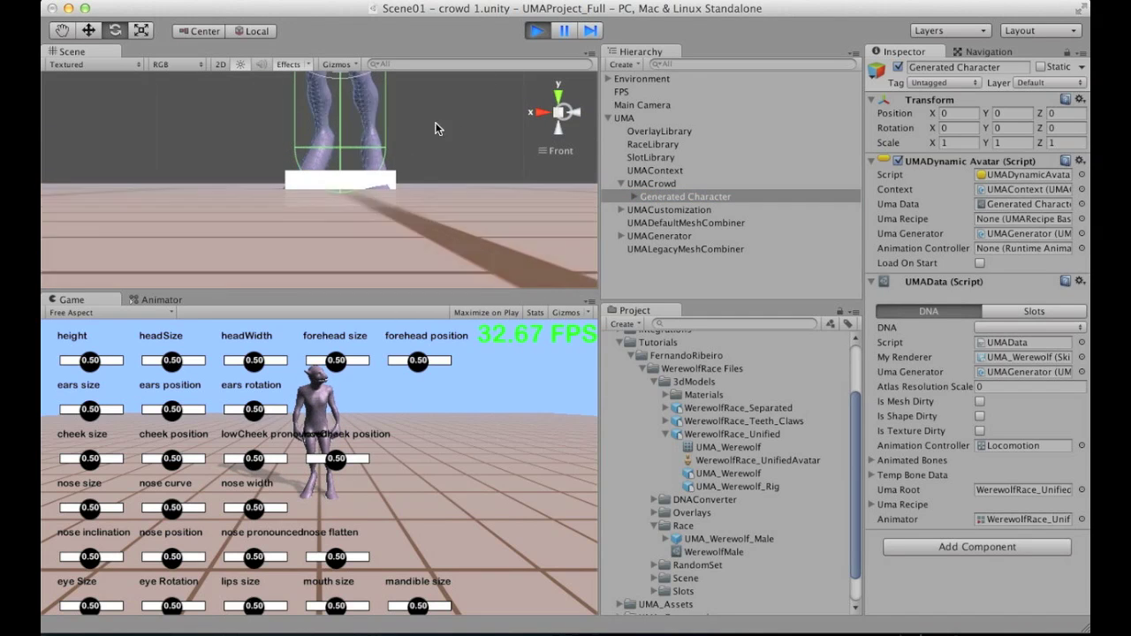
- Set the Scene view shading to Wireframe, keep the grid shown, and deselect the character to check its feet against the ground line
click(89, 65)
click(89, 78)
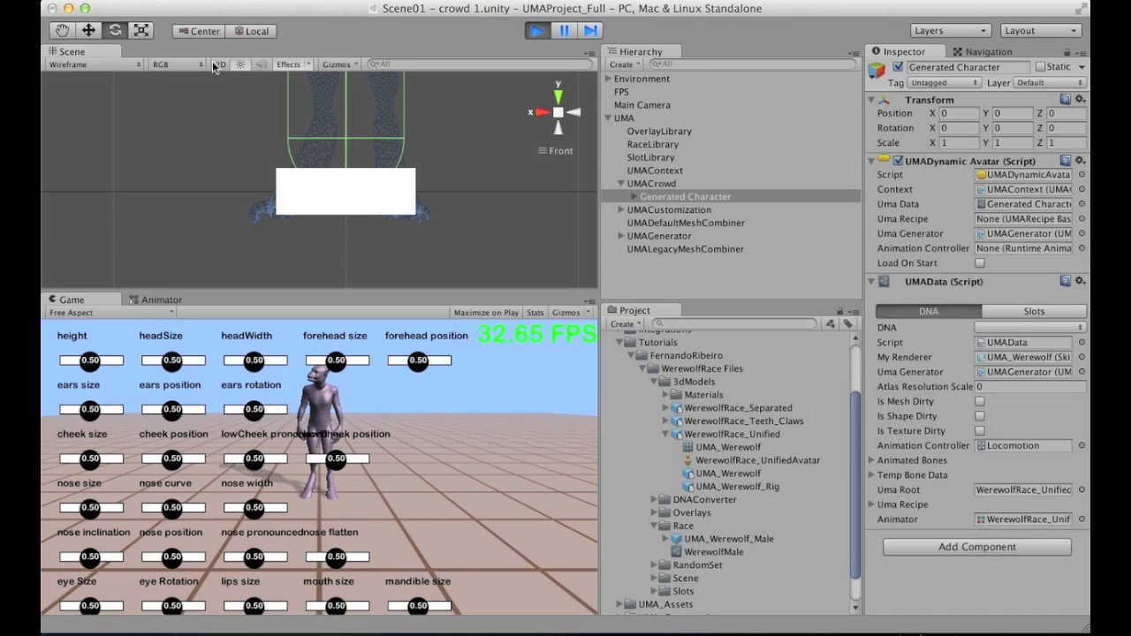
click(338, 65)
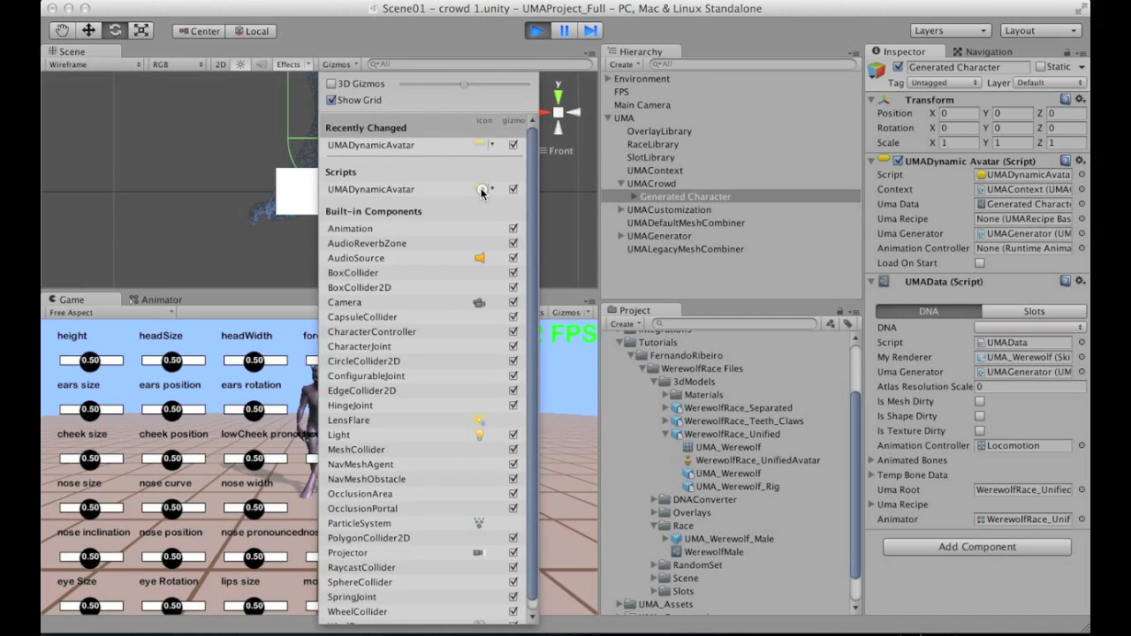
click(334, 101)
click(334, 101)
click(199, 122)
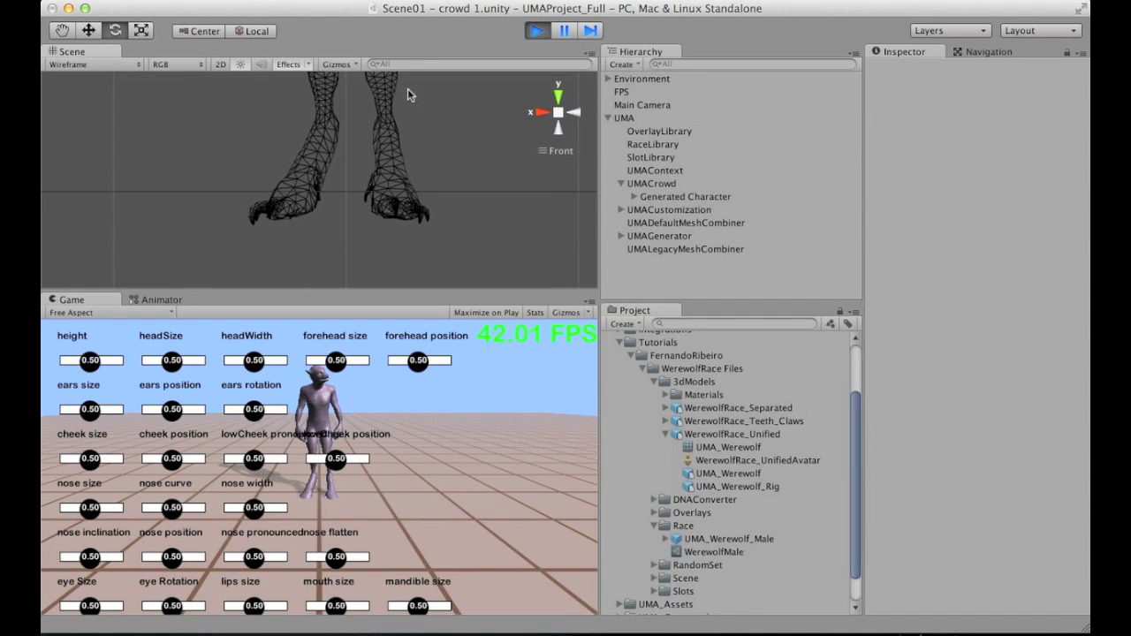
- Stop the scene, return the Scene view to perspective with Textured shading, and run the scene again
key(super+p)
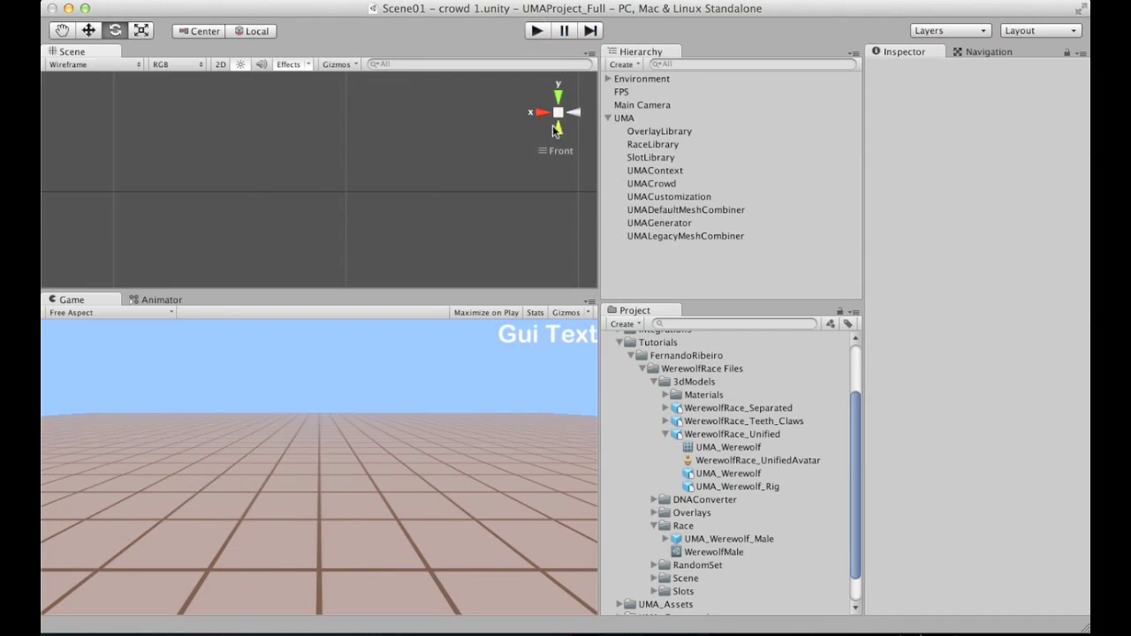
click(558, 112)
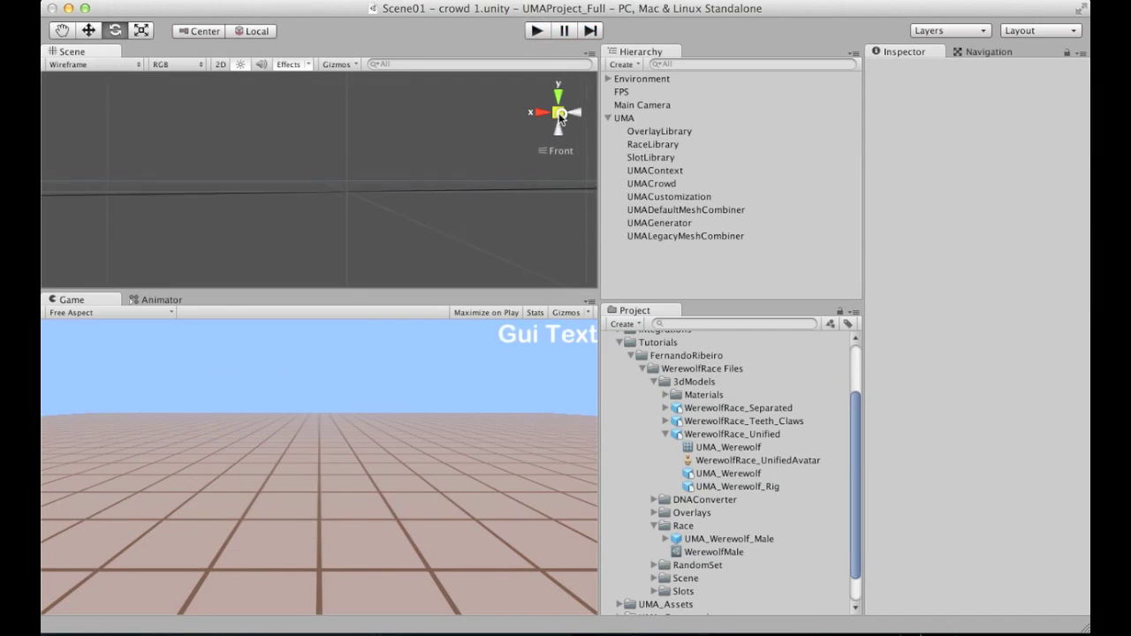
click(106, 66)
click(105, 52)
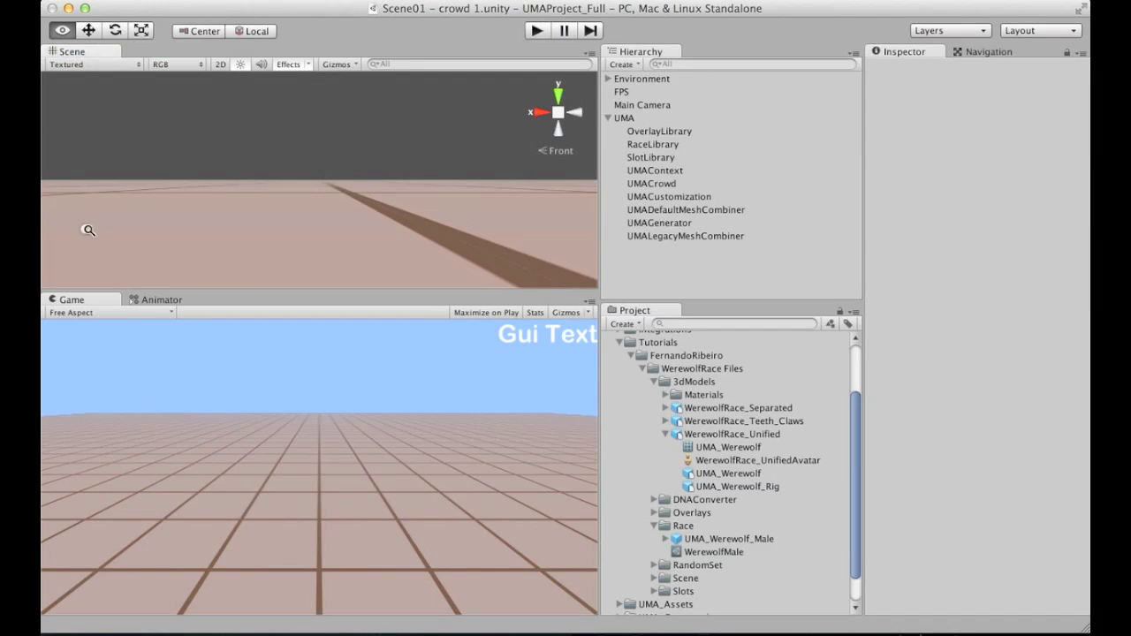
alt+drag(88, 227, 283, 210)
click(536, 31)
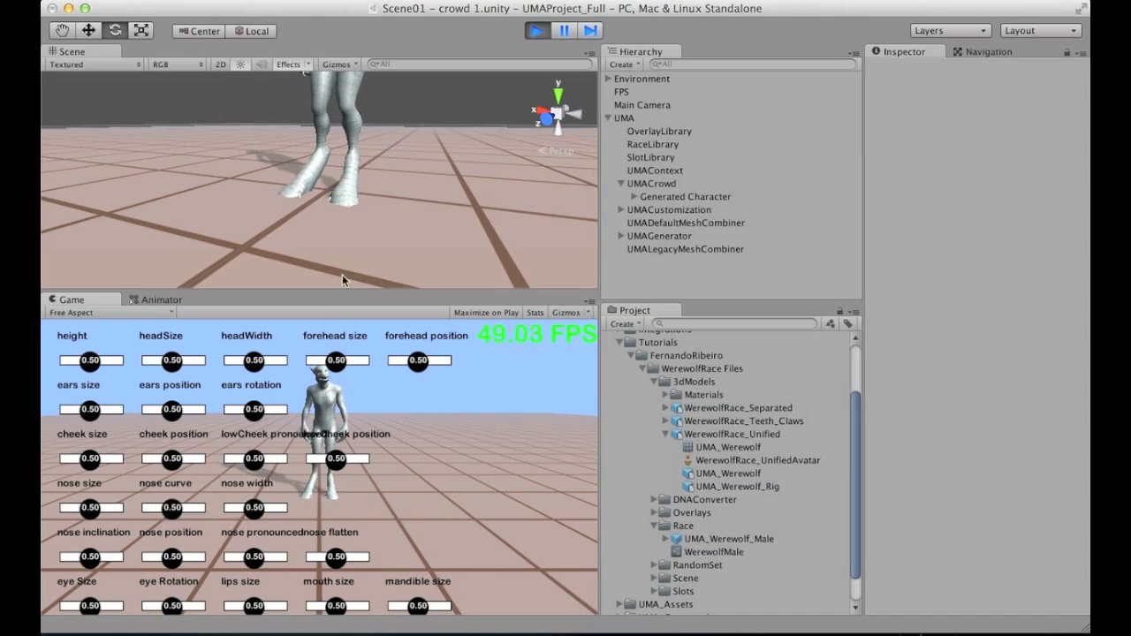
- Maximize the Game view and set height to 0.66, headSize to 0.52, and ears size, ears position and ears rotation to 1.00
key(shift+space)
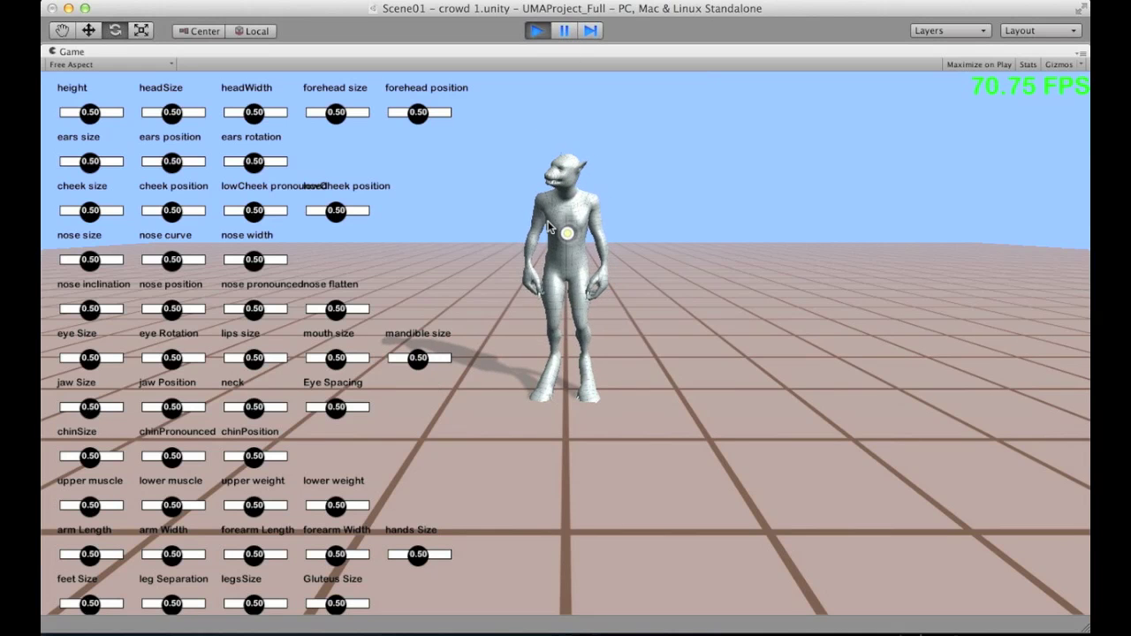
drag(91, 112, 174, 113)
drag(90, 161, 292, 160)
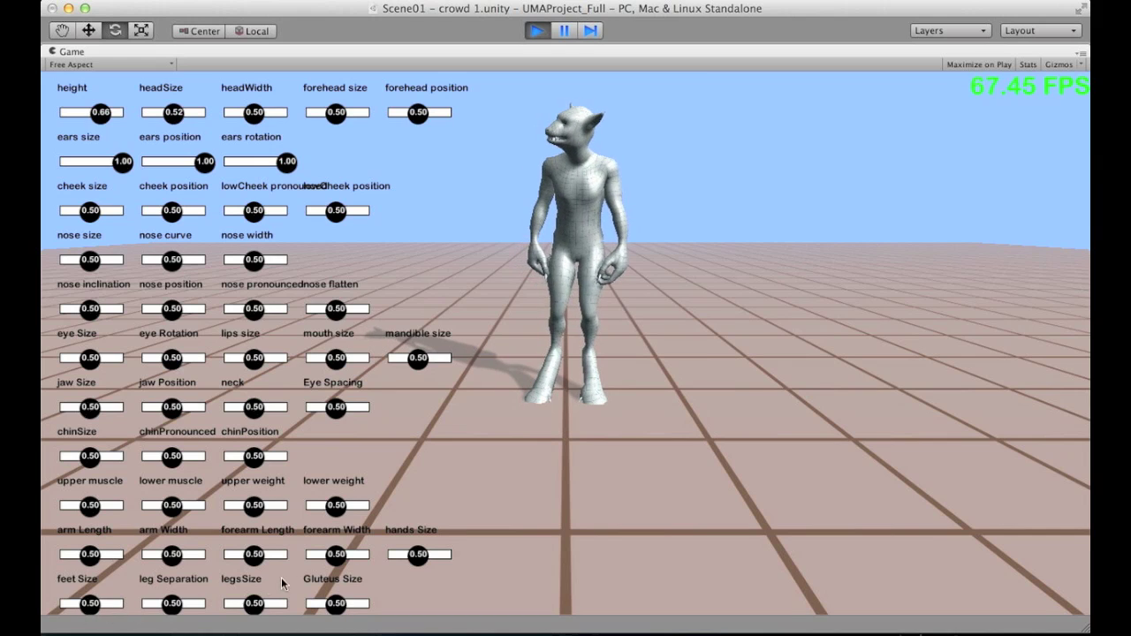
- Try out the legsSize, leg Separation and feet Size sliders to check their effect on the werewolf's feet
mouse_move(254, 605)
mouse_down()
mouse_move(222, 603)
mouse_move(301, 604)
mouse_move(228, 603)
mouse_move(293, 601)
mouse_move(231, 603)
mouse_move(281, 601)
mouse_move(255, 603)
mouse_up()
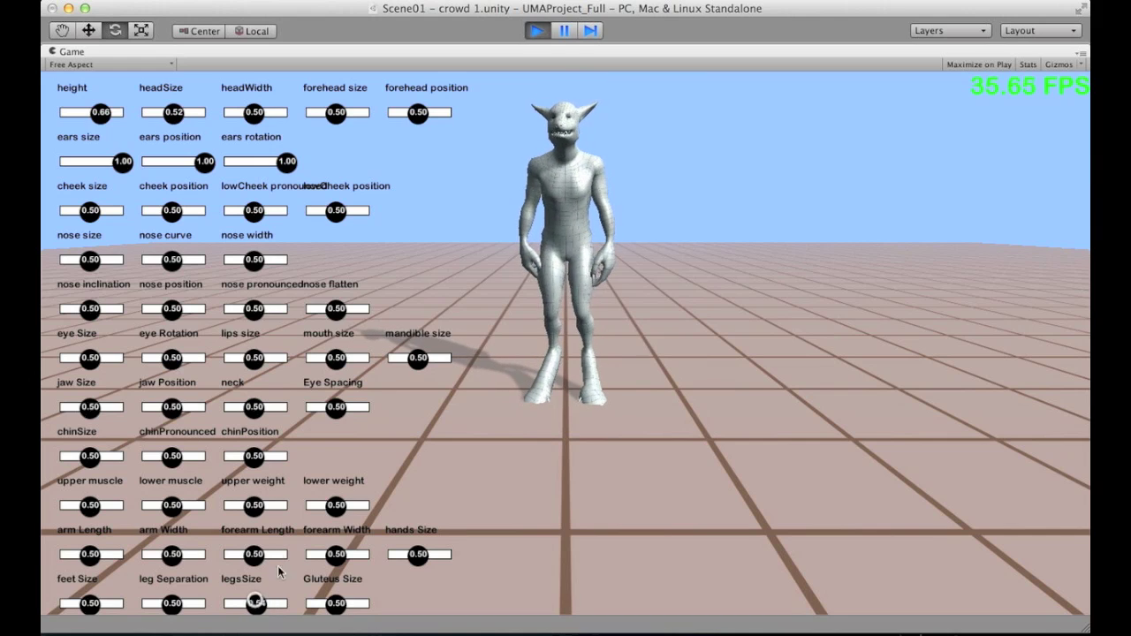
mouse_move(185, 607)
mouse_down()
mouse_move(150, 606)
mouse_move(208, 605)
mouse_move(151, 604)
mouse_move(192, 610)
mouse_move(174, 606)
mouse_up()
mouse_move(93, 607)
mouse_down()
mouse_move(55, 608)
mouse_move(146, 612)
mouse_move(61, 617)
mouse_move(93, 610)
mouse_up()
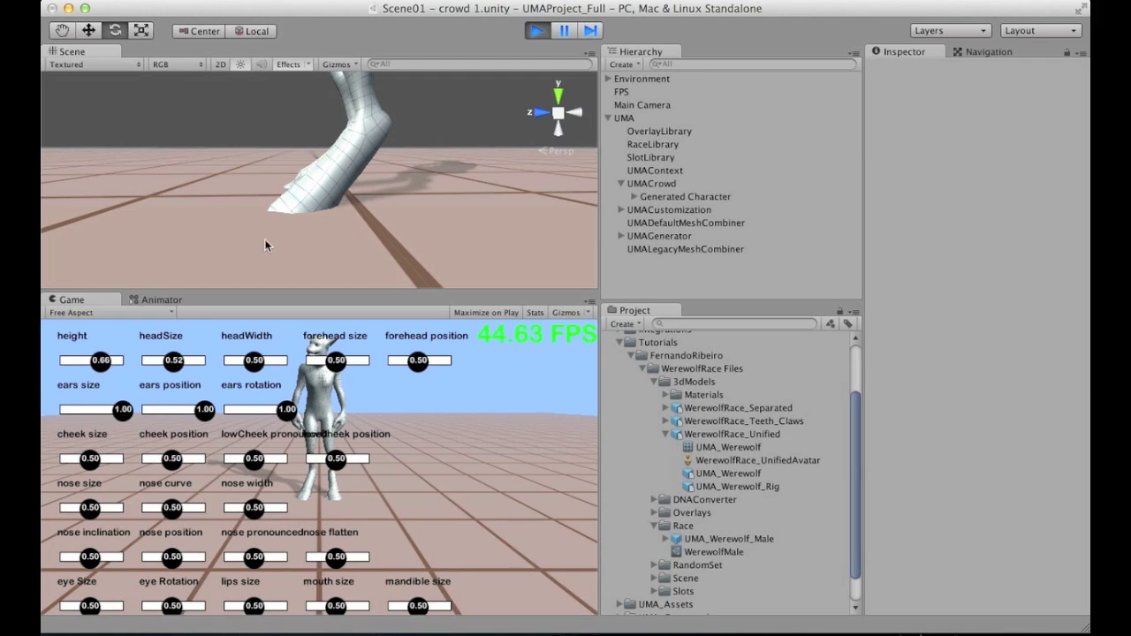
- Stop the scene, collapse the 3dModels and Race folders, and open the WerewolfMaleDNAConverterBehaviour script from the DNAConverter folder in MonoDevelop
alt+drag(358, 146, 509, 243)
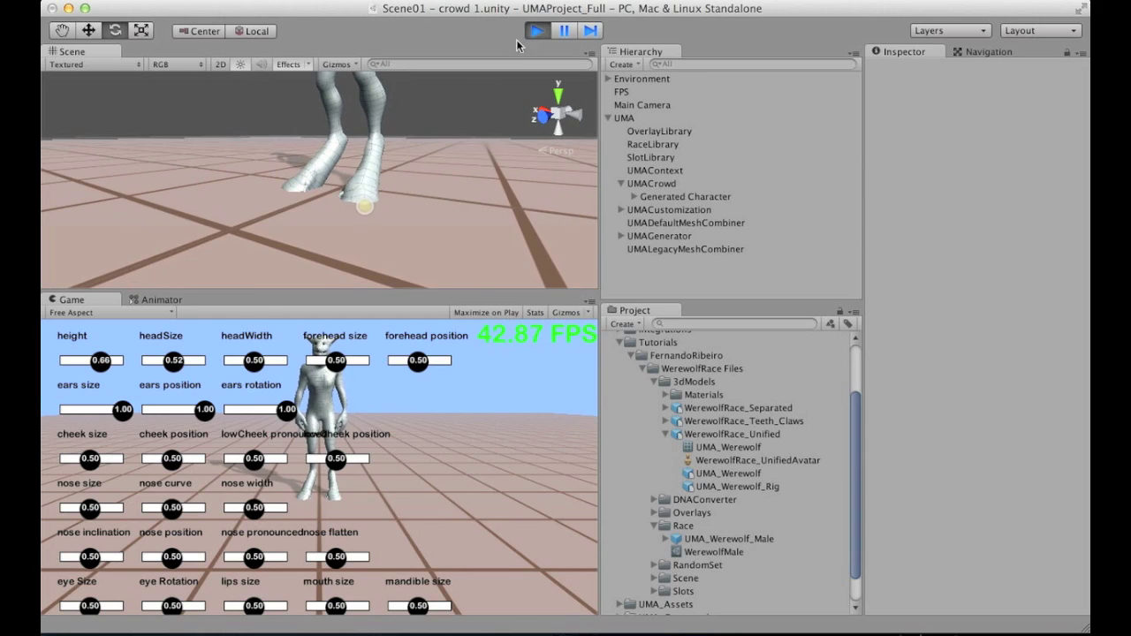
click(536, 33)
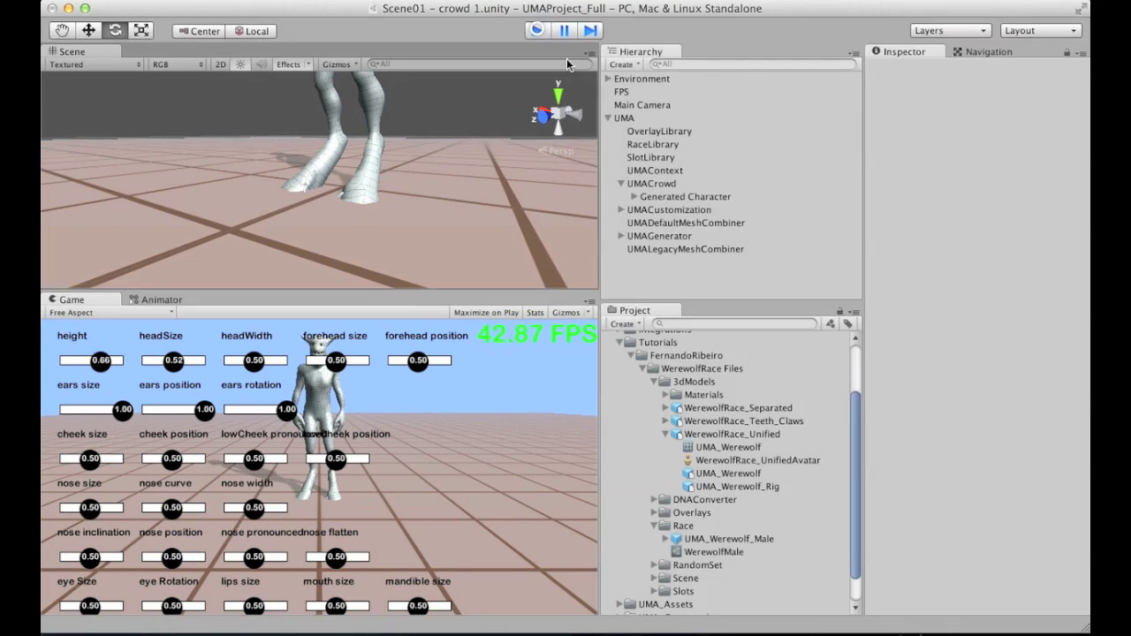
click(667, 434)
click(666, 439)
click(665, 440)
click(655, 400)
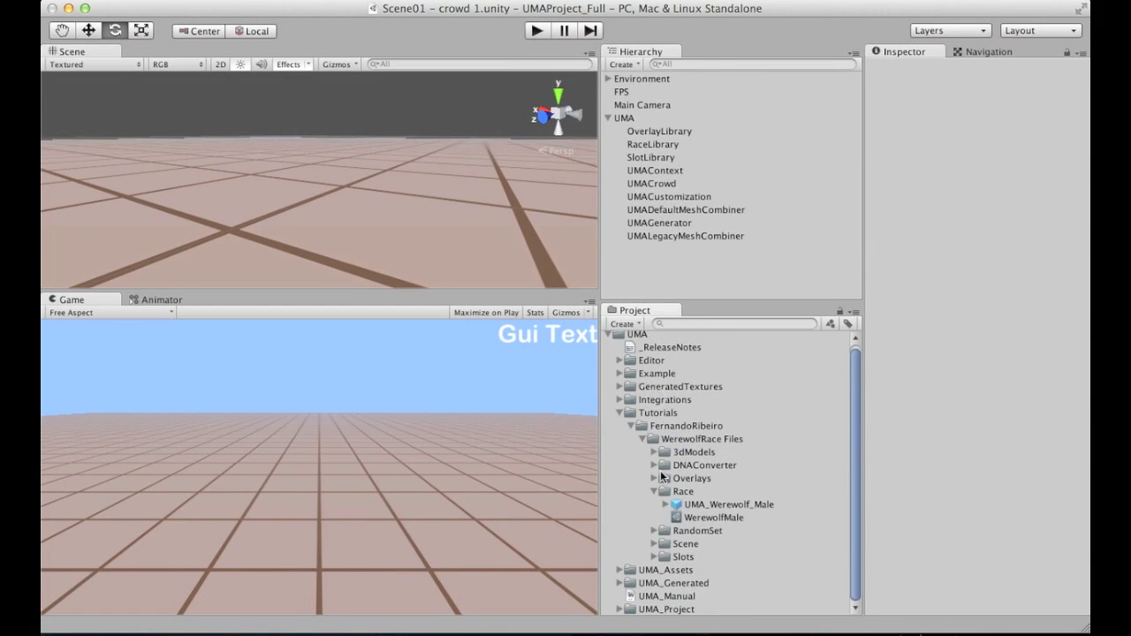
click(656, 492)
click(656, 469)
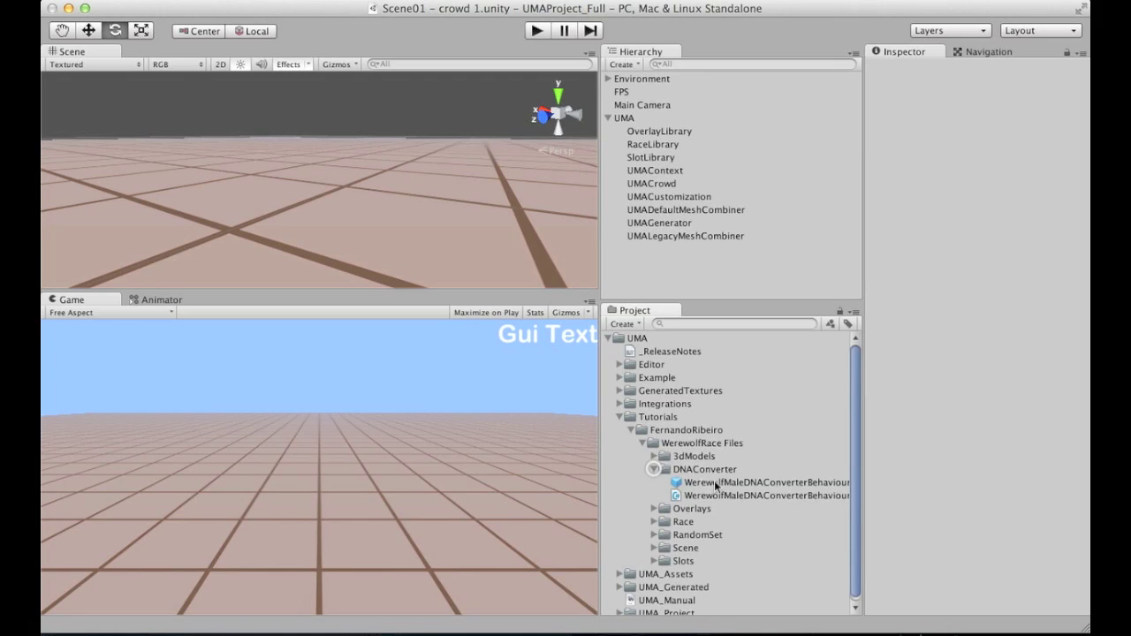
double_click(702, 496)
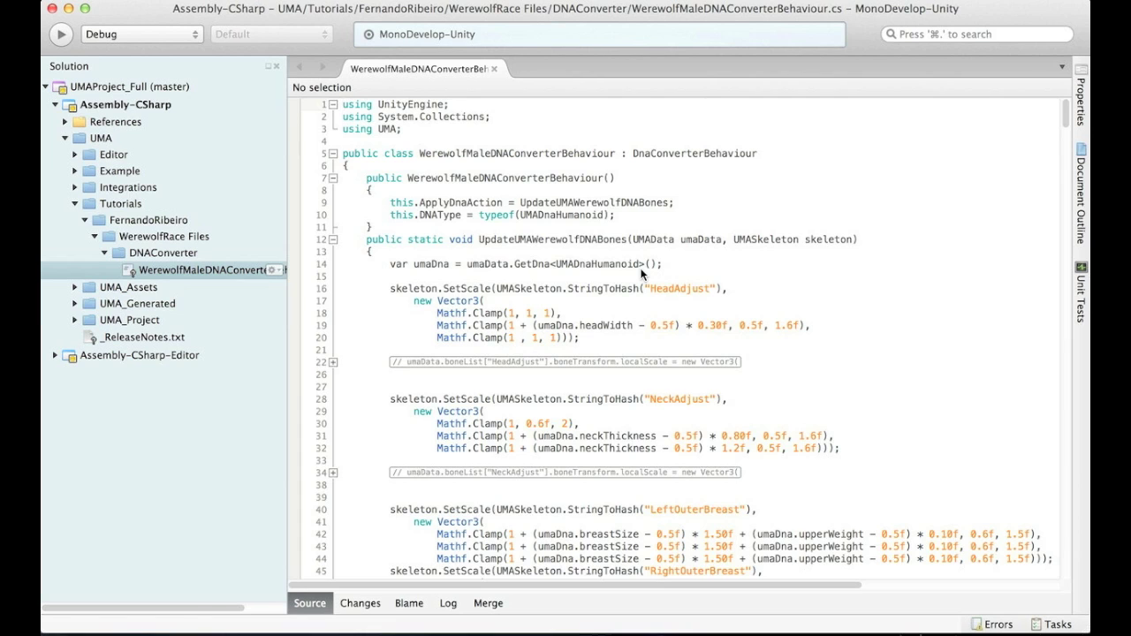
- Search the script for "feet", narrow the search to feetSize, and go to its use in the LeftFoot scale code
key(super+f)
text(feet)
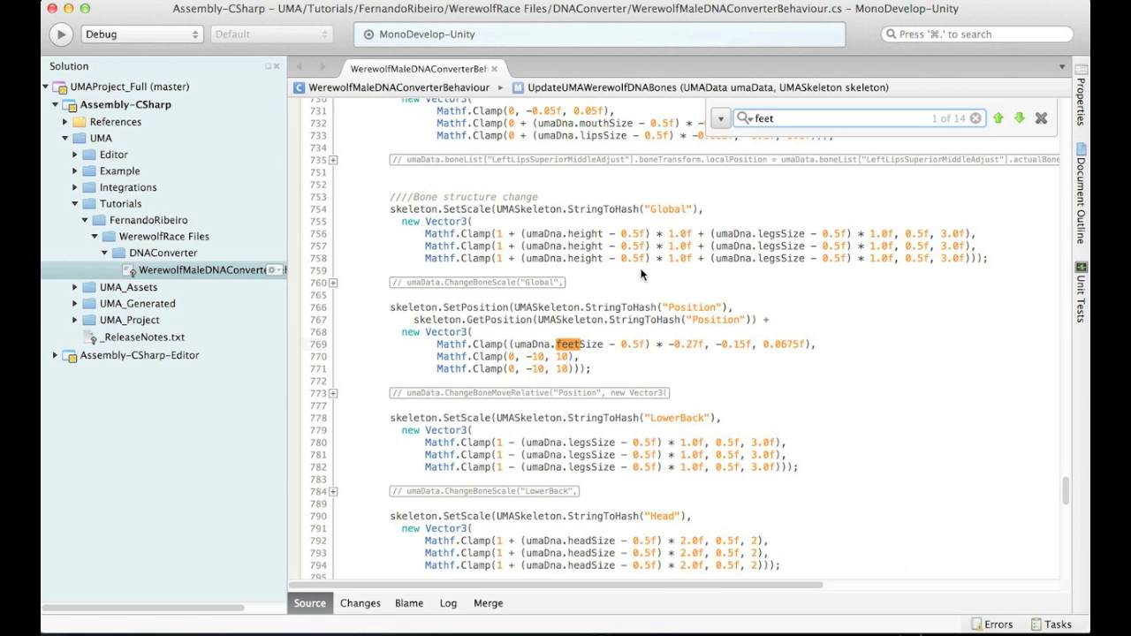
double_click(567, 344)
key(super+f)
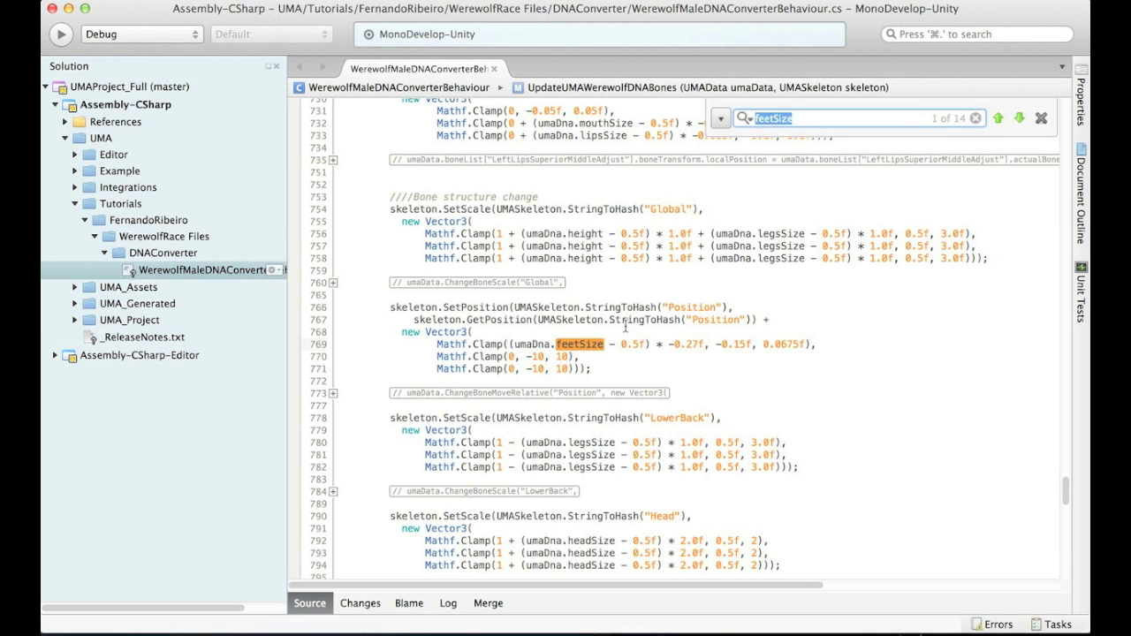
click(1018, 118)
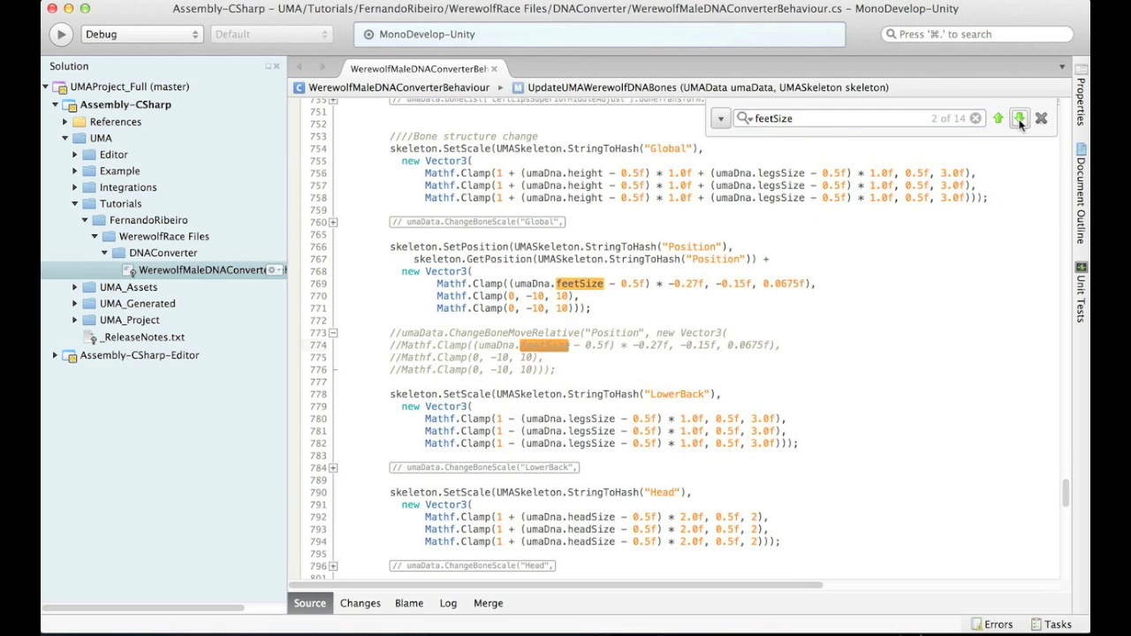
click(1020, 120)
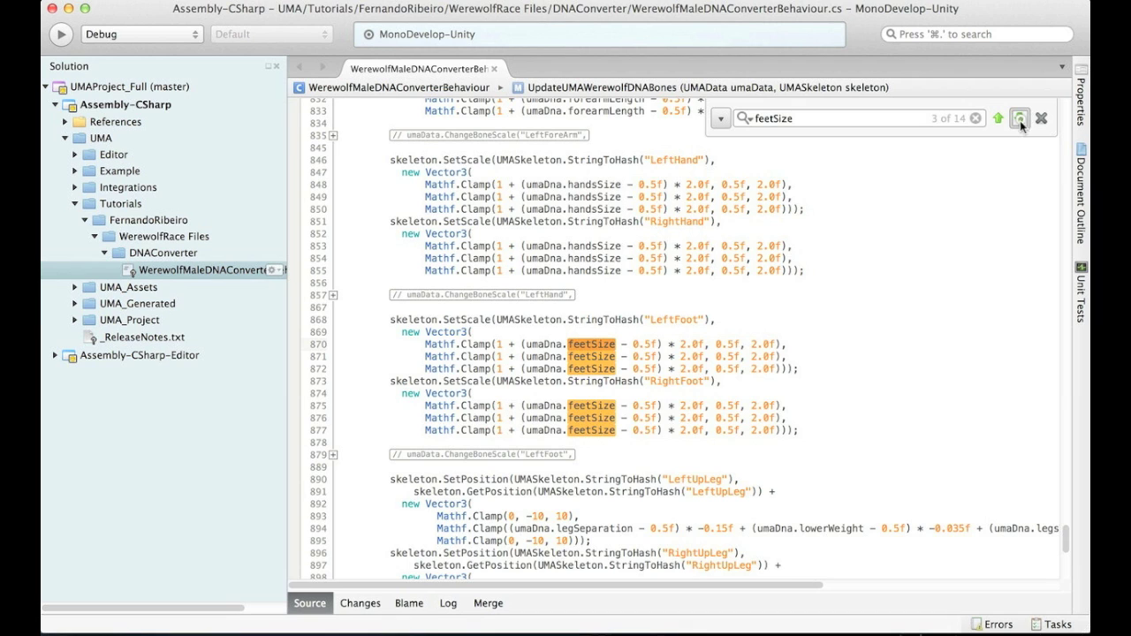
- Examine the LeftFoot SetScale call and step through the remaining feetSize matches back to the Position bone's SetPosition code
double_click(452, 319)
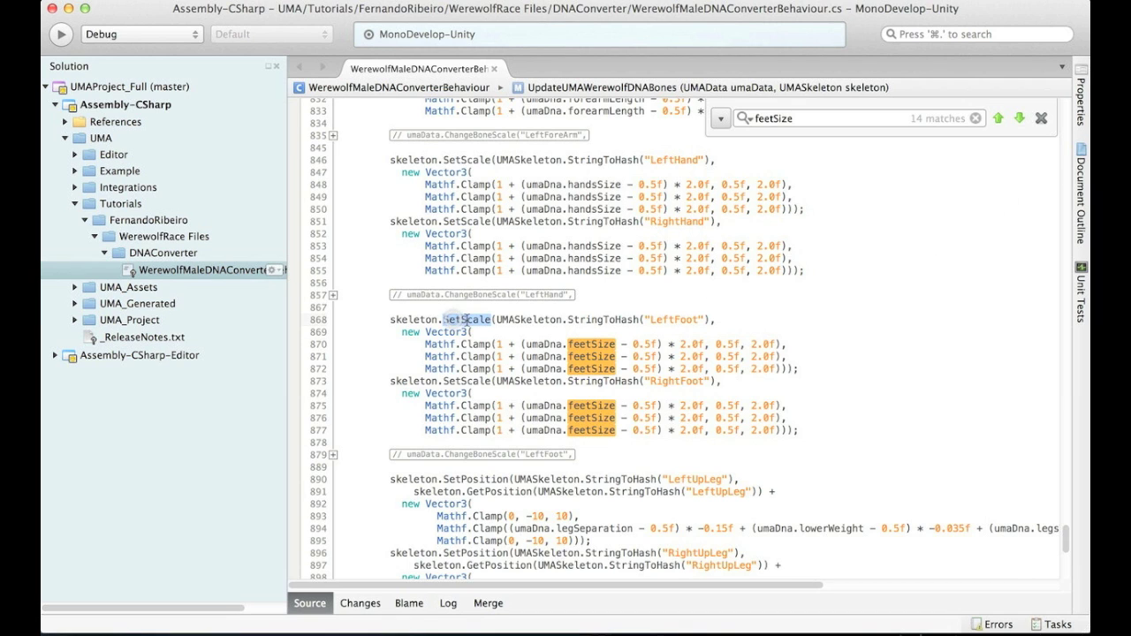
click(1018, 118)
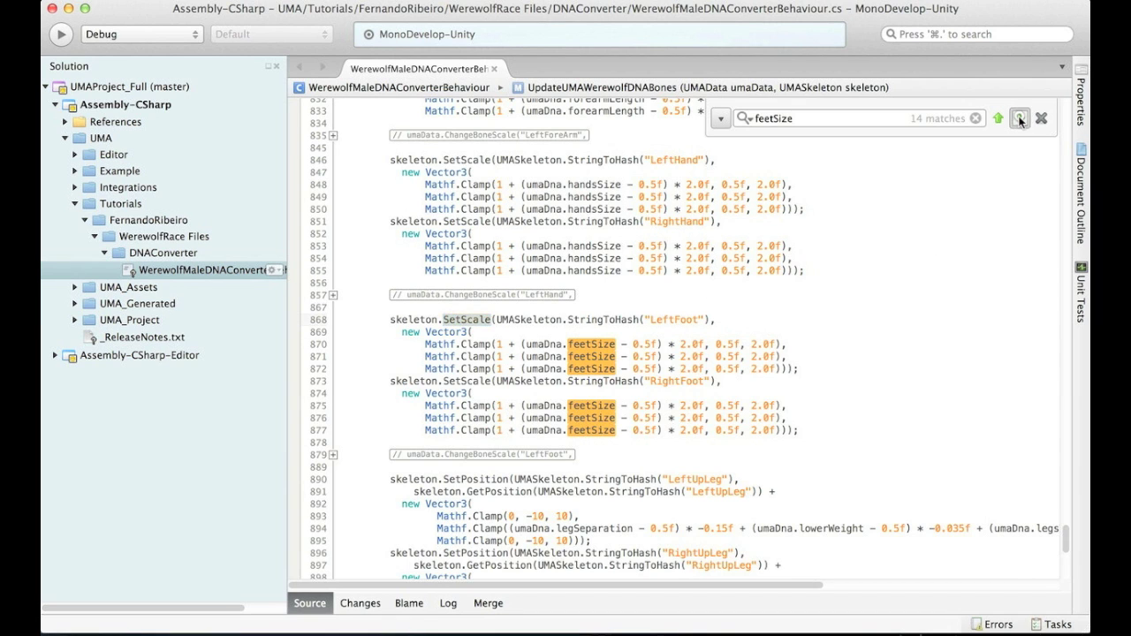
click(1018, 119)
click(1018, 119)
click(1018, 119)
click(1017, 120)
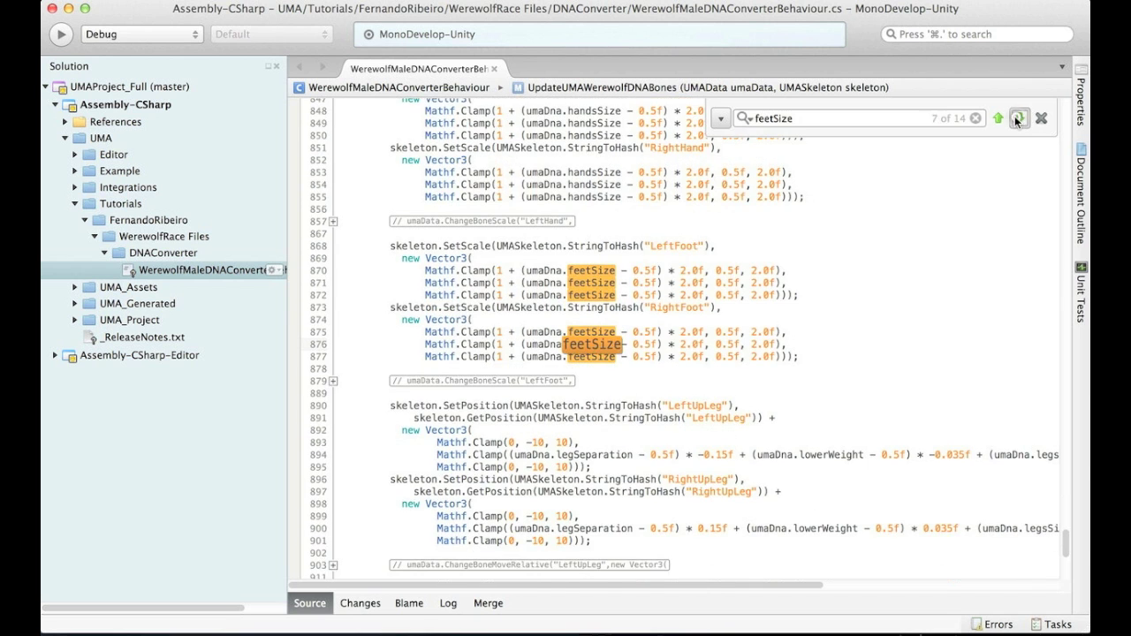
click(1013, 118)
click(1011, 118)
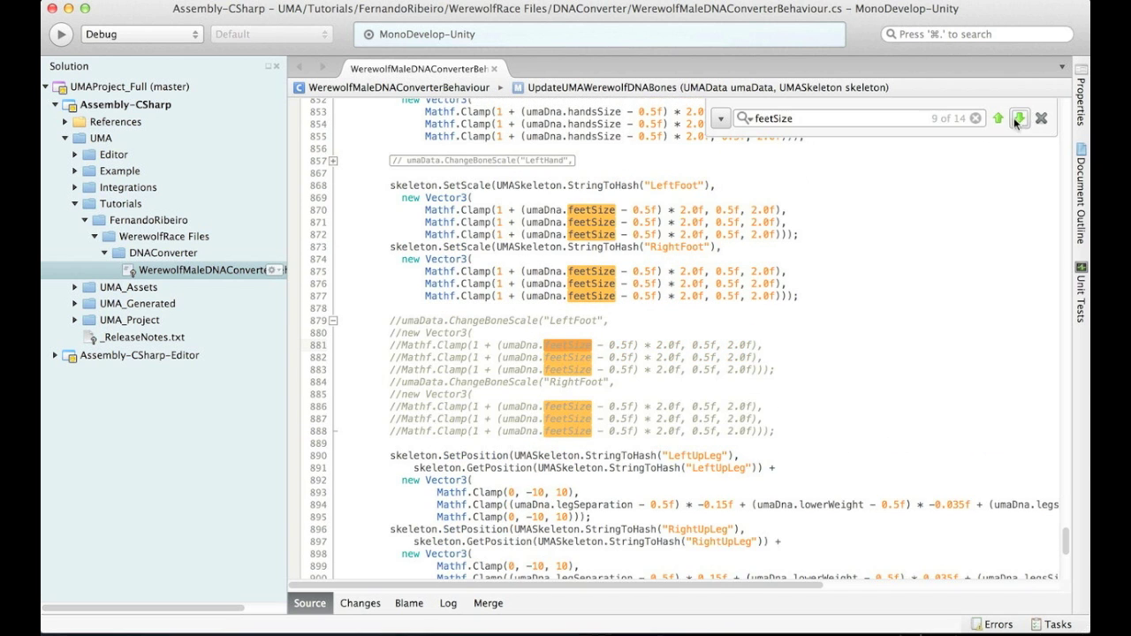
click(1016, 119)
click(1017, 119)
click(1018, 120)
click(1018, 119)
click(1019, 120)
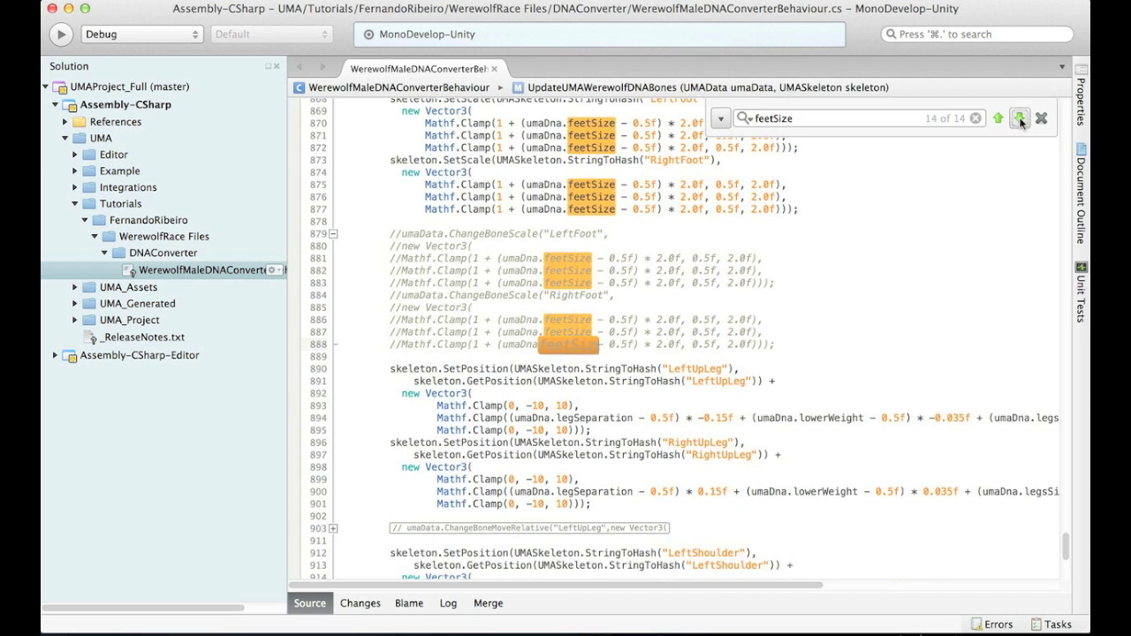
click(1020, 120)
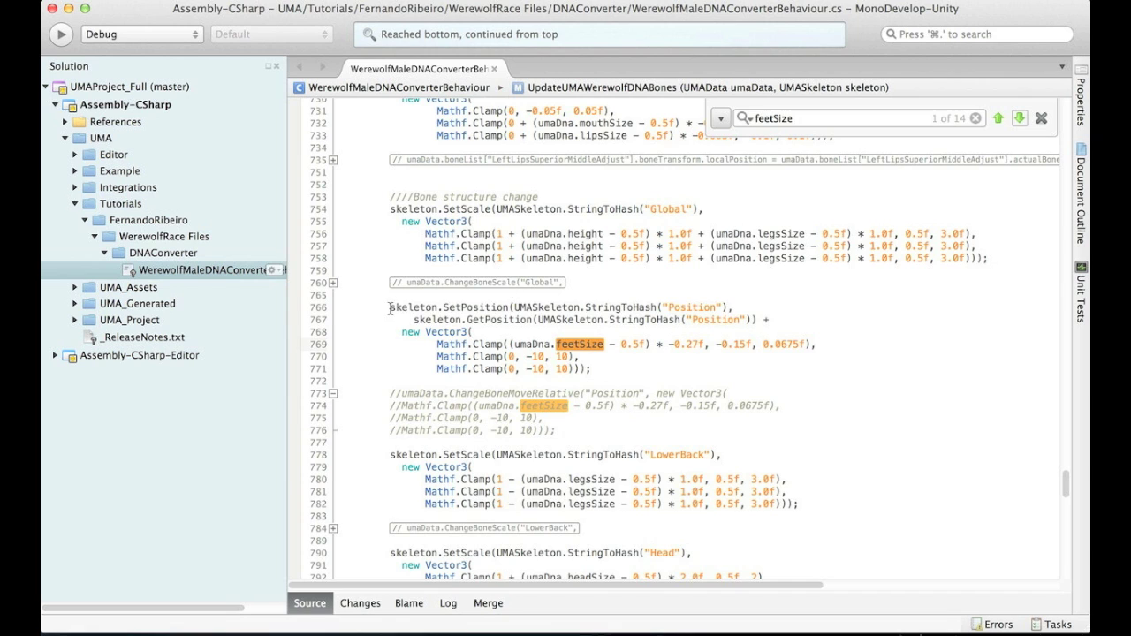
- Set the feetSize multiplier in the Position bone's active SetPosition code to -0.7f and save the script
drag(390, 309, 611, 309)
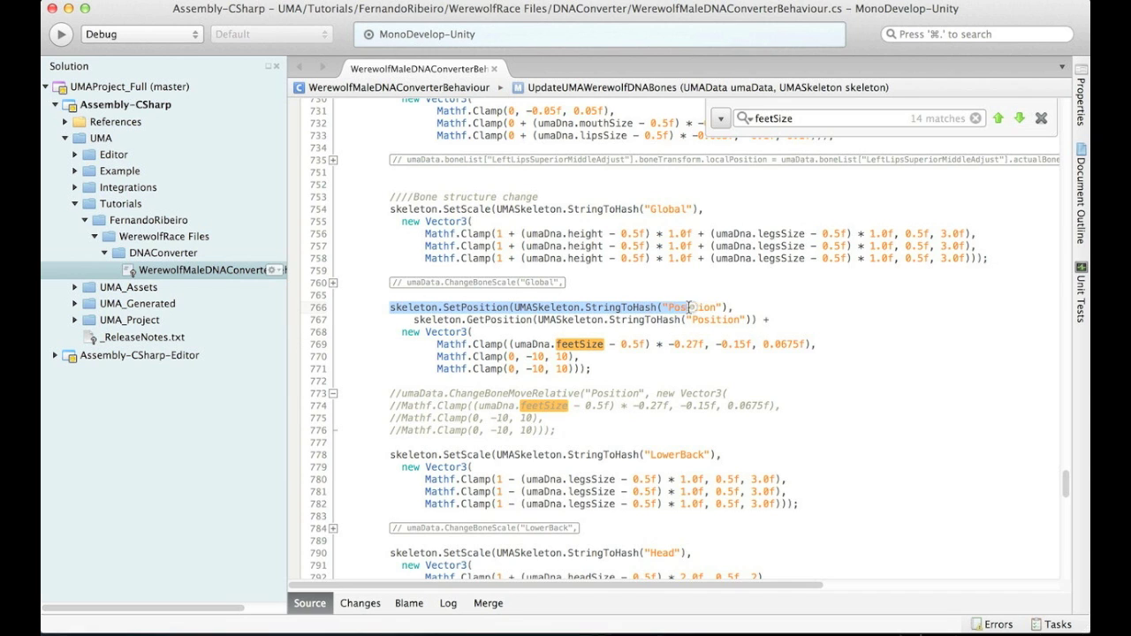
drag(692, 306, 596, 378)
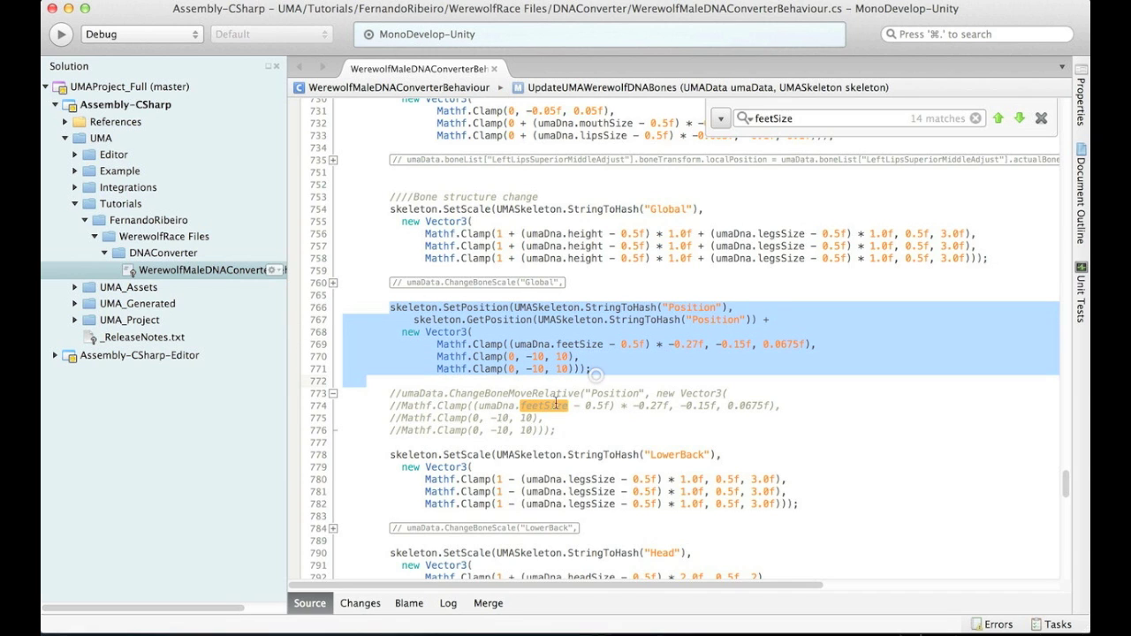
click(558, 389)
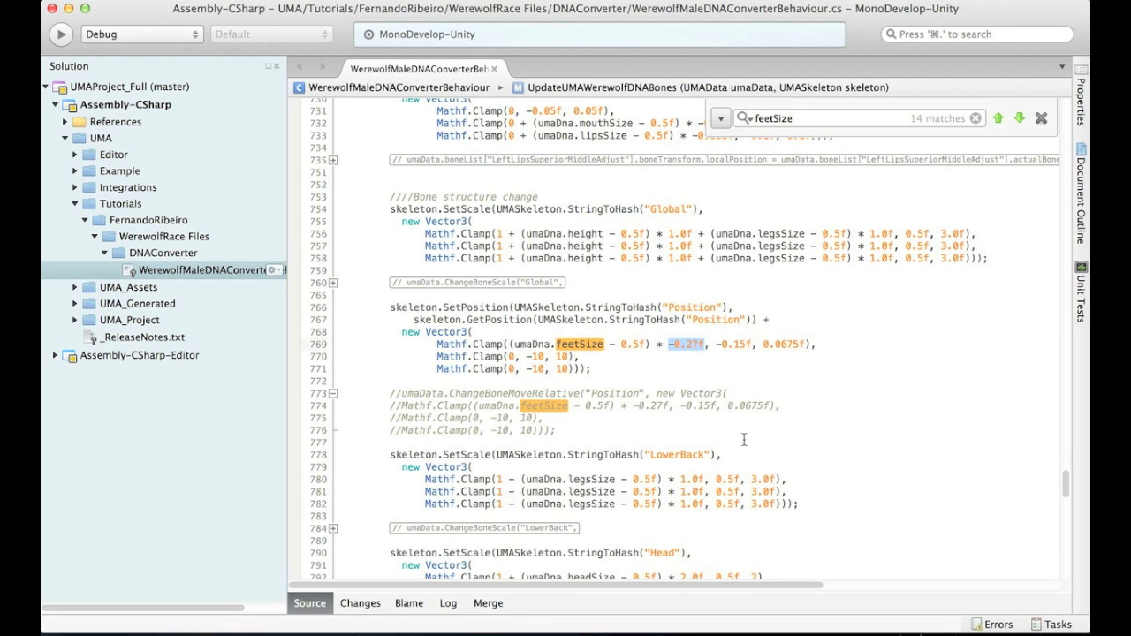
click(602, 369)
key(BackSpace)
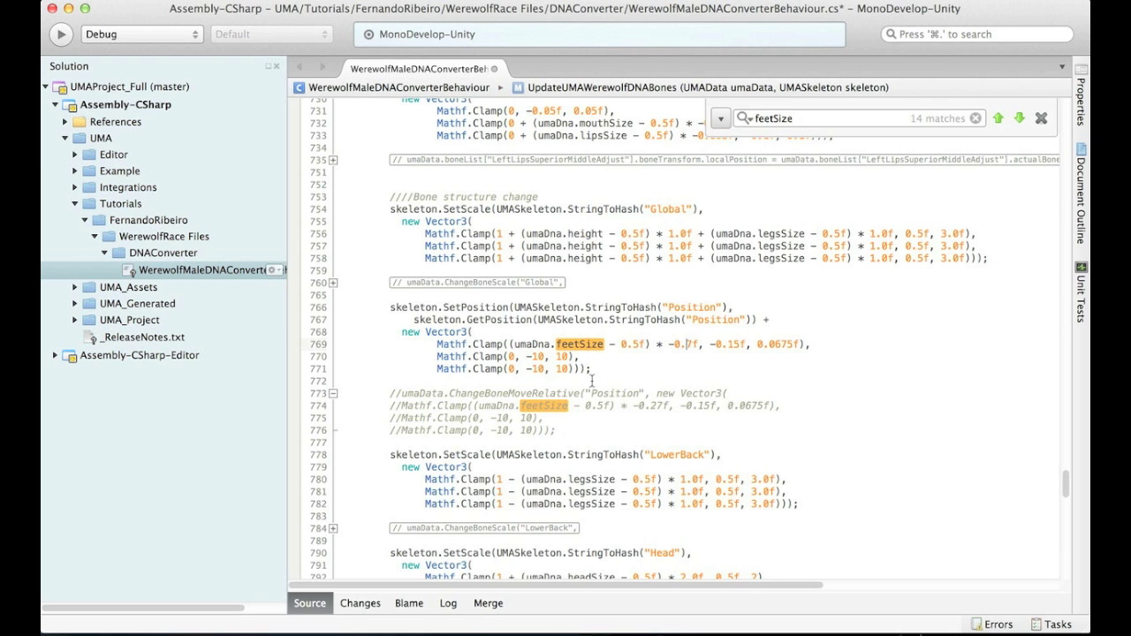
key(super+s)
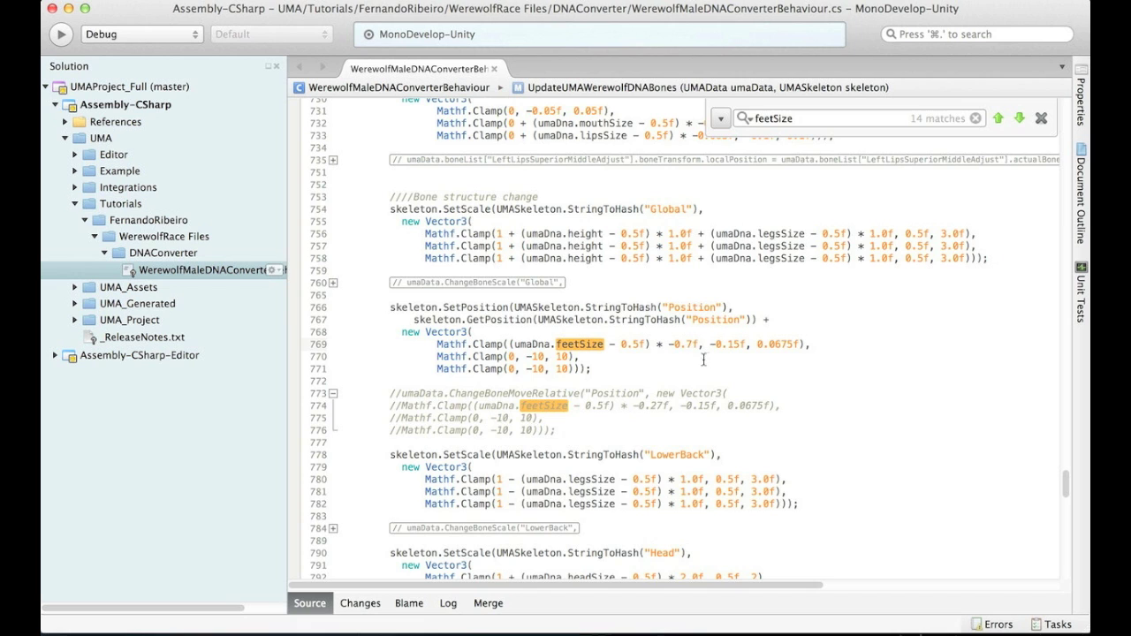
- Set the clamp limits of the Position bone's feetSize expression to -0.35f and 0.2675f, and save the script
key(ctrl+Up)
click(725, 365)
key(BackSpace)
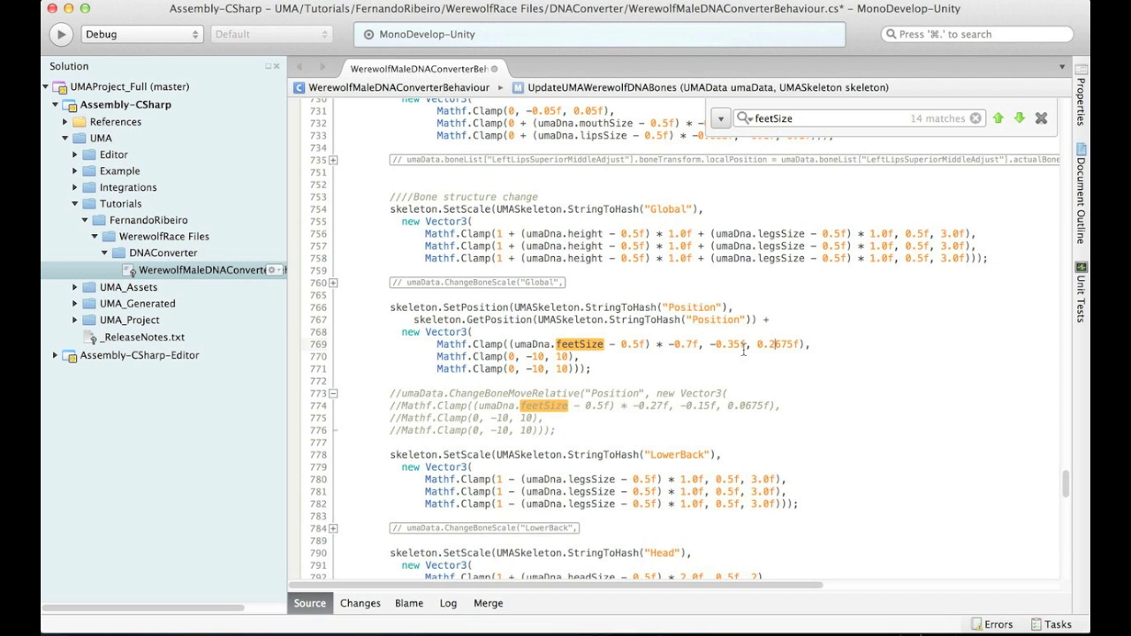
key(super+s)
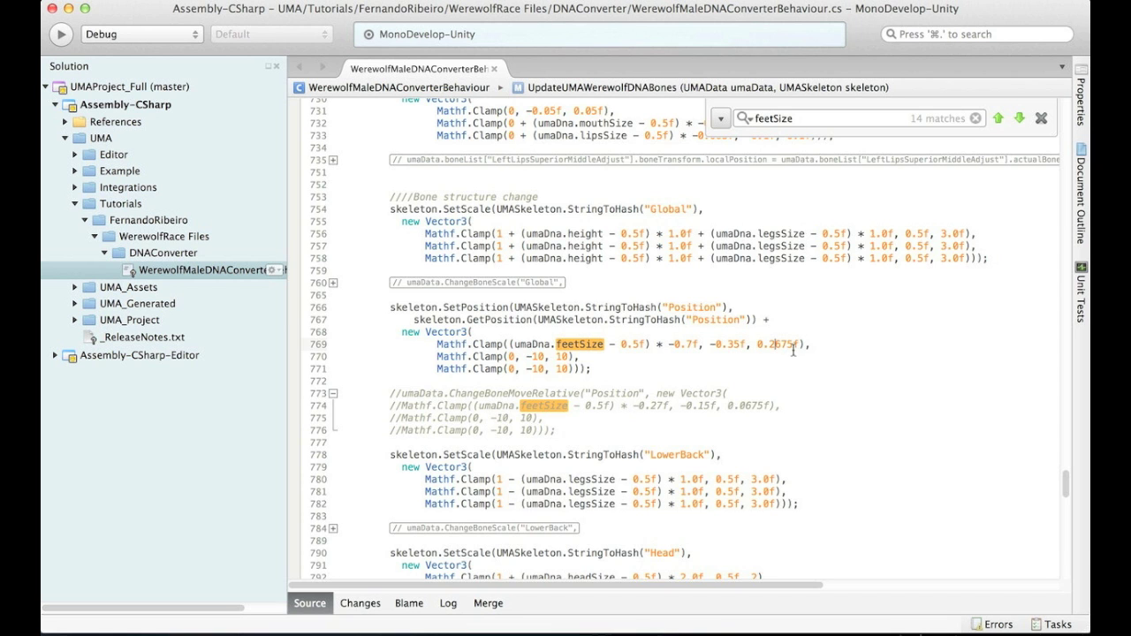
- Switch to Unity, run the scene with the Game view maximized, try the feet Size slider, and stop the scene
key(ctrl+Up)
click(464, 296)
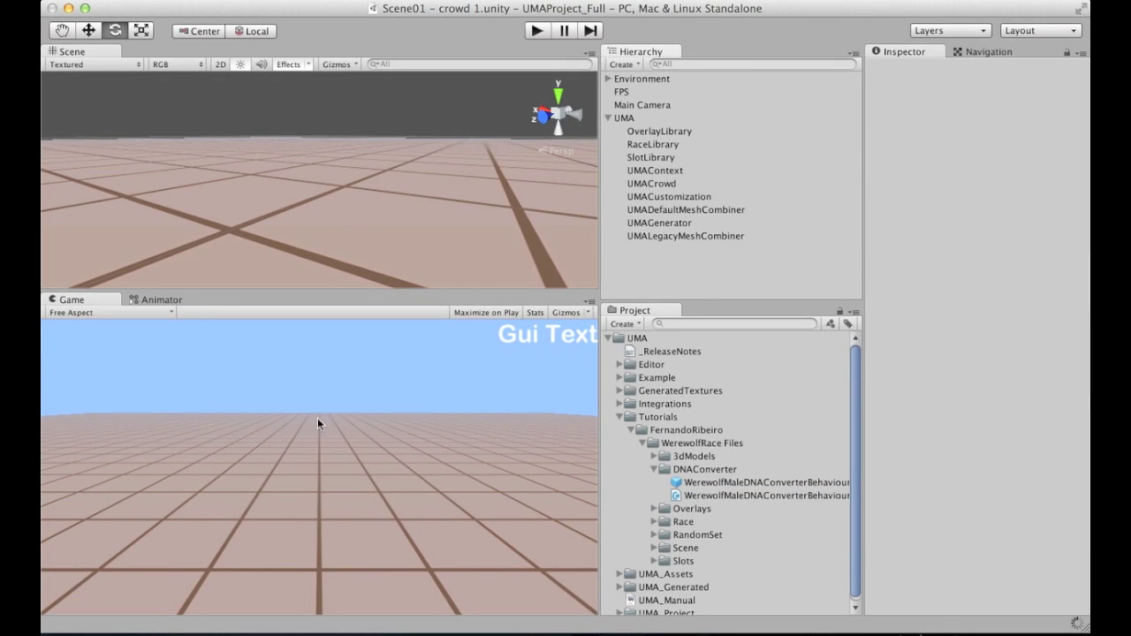
click(318, 419)
click(536, 32)
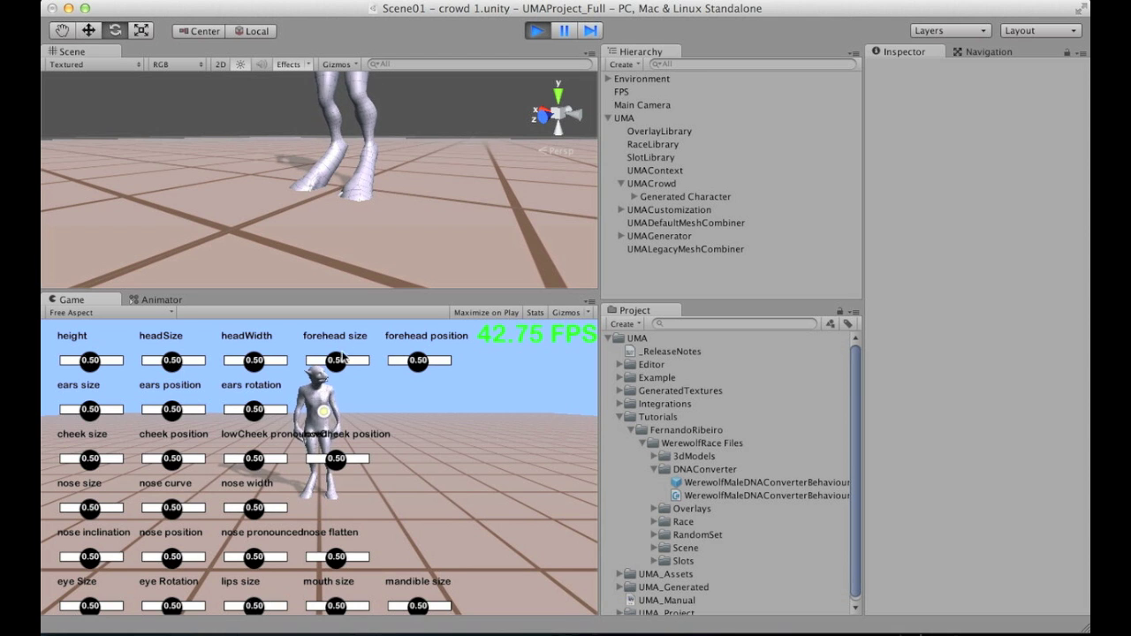
key(shift+space)
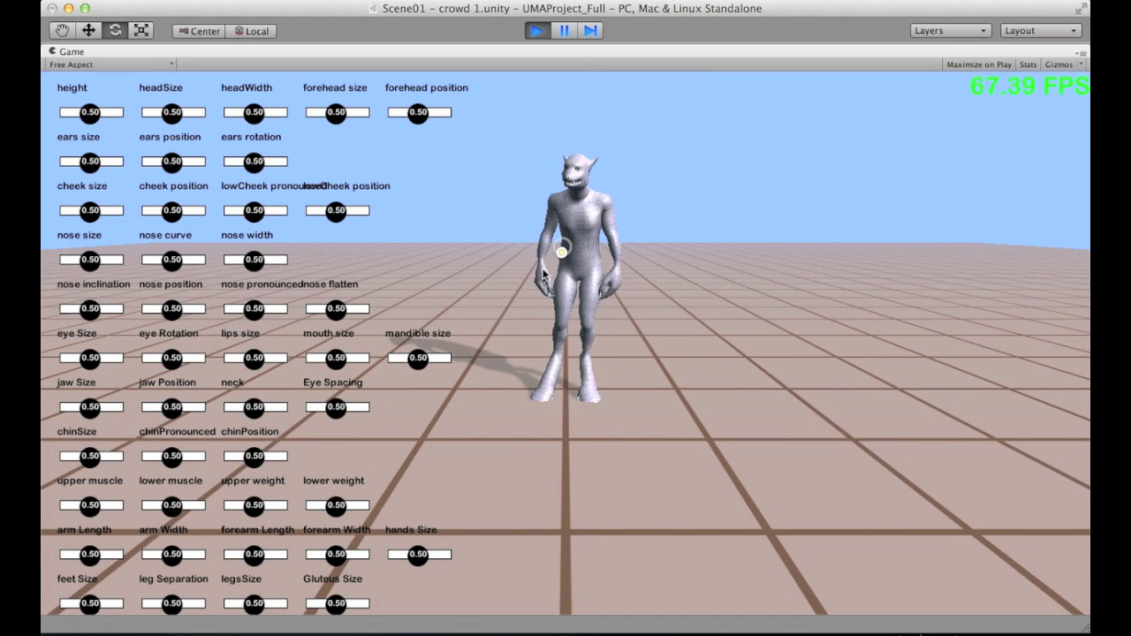
mouse_move(90, 604)
mouse_down()
mouse_move(99, 601)
mouse_move(75, 603)
mouse_move(112, 603)
mouse_move(99, 603)
mouse_up()
click(539, 31)
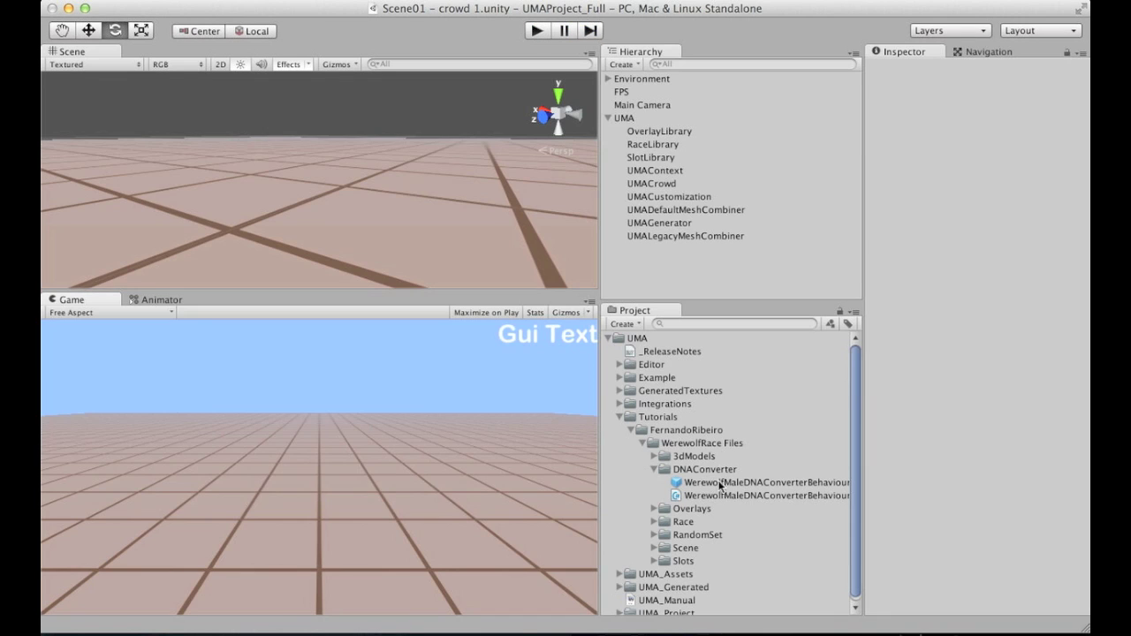
- Reopen the WerewolfMaleDNAConverterBehaviour script and enclose the Position bone's feetSize multiplication by -0.7f in its own parentheses
double_click(717, 496)
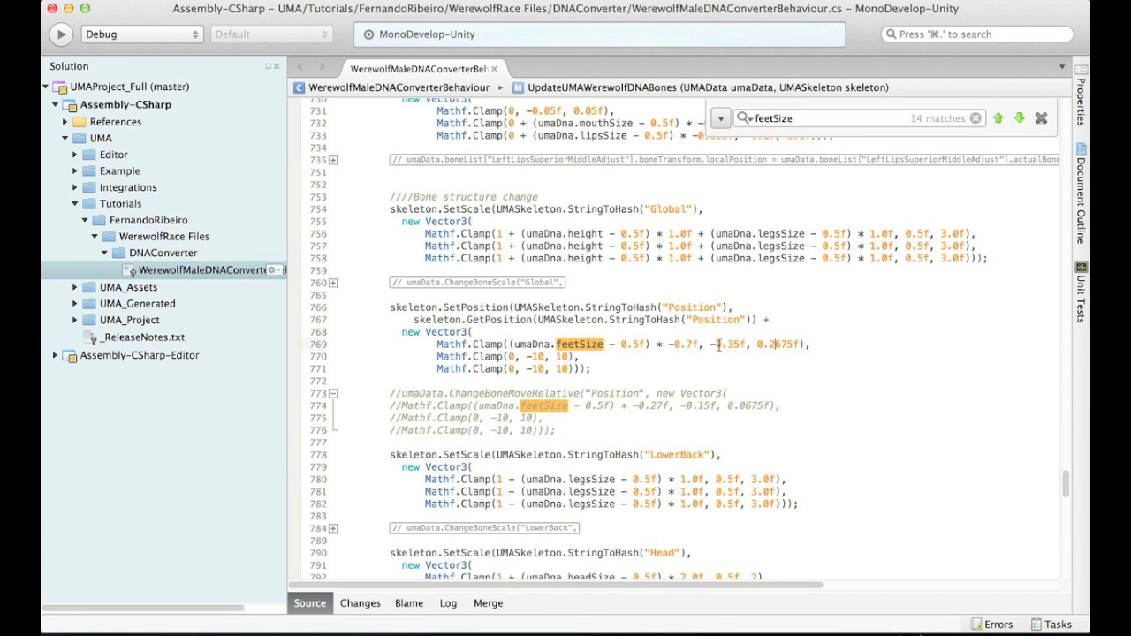
click(700, 344)
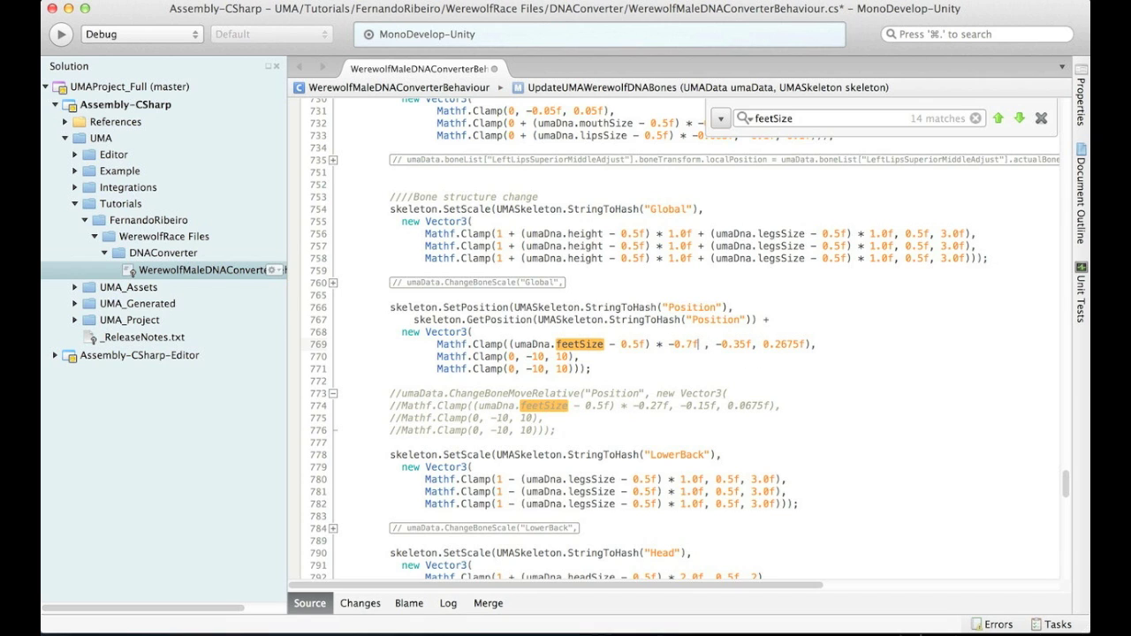
text())
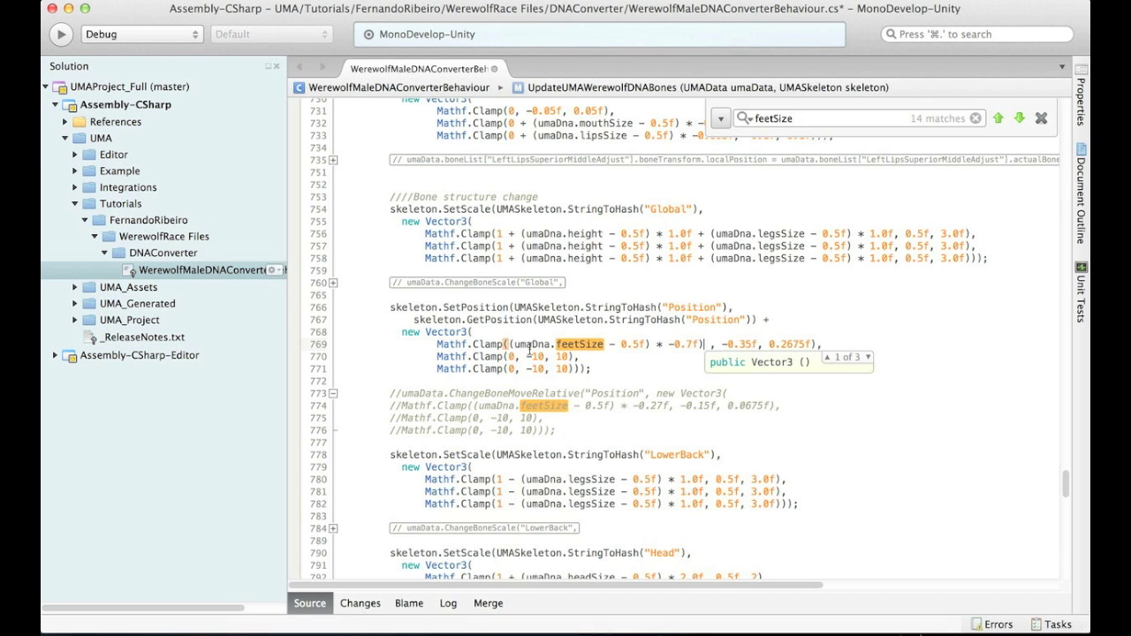
click(509, 343)
text(()
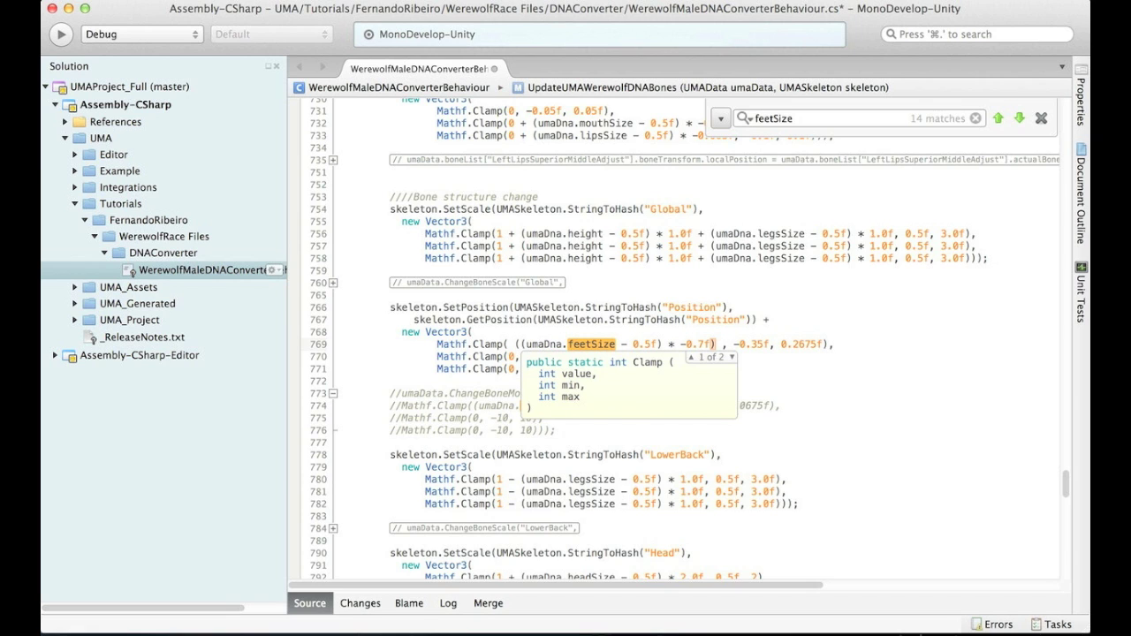
click(720, 345)
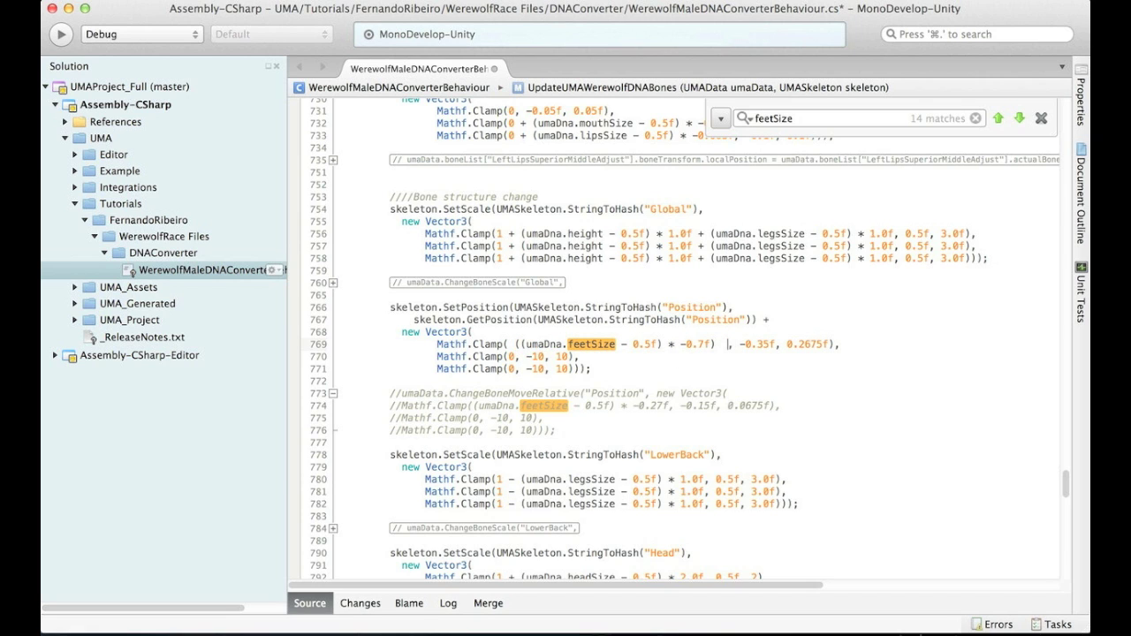
- Add a "- 0.1f" offset after the parenthesized feetSize expression in the Position bone's Clamp call and save the script
text(+ 0.)
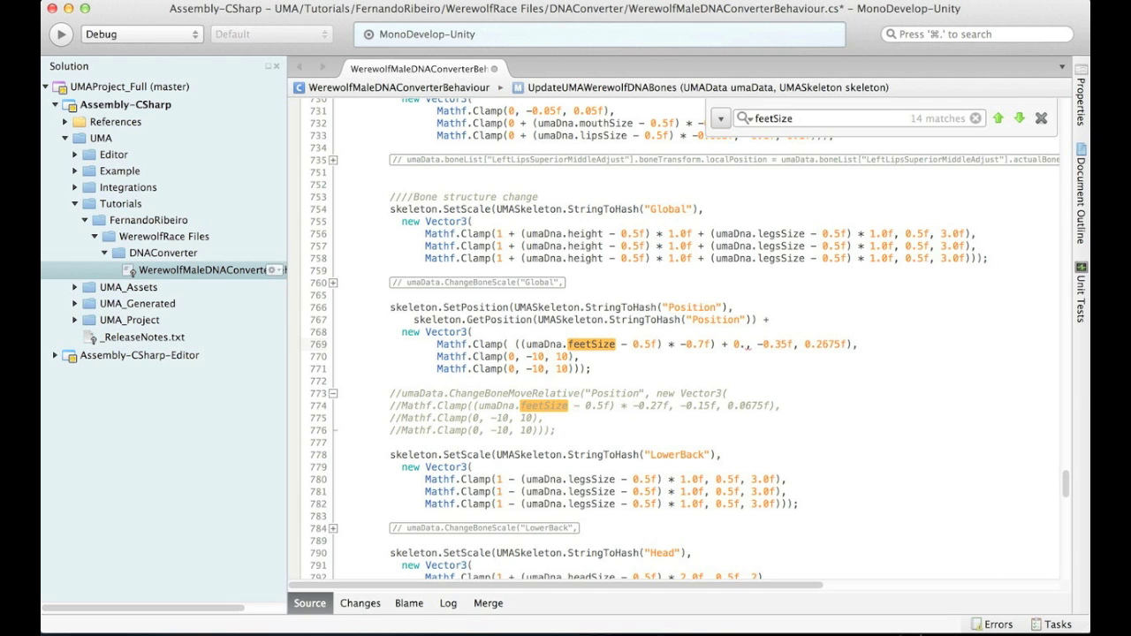
text(1f)
key(Left)
key(Left)
key(Left)
key(Left)
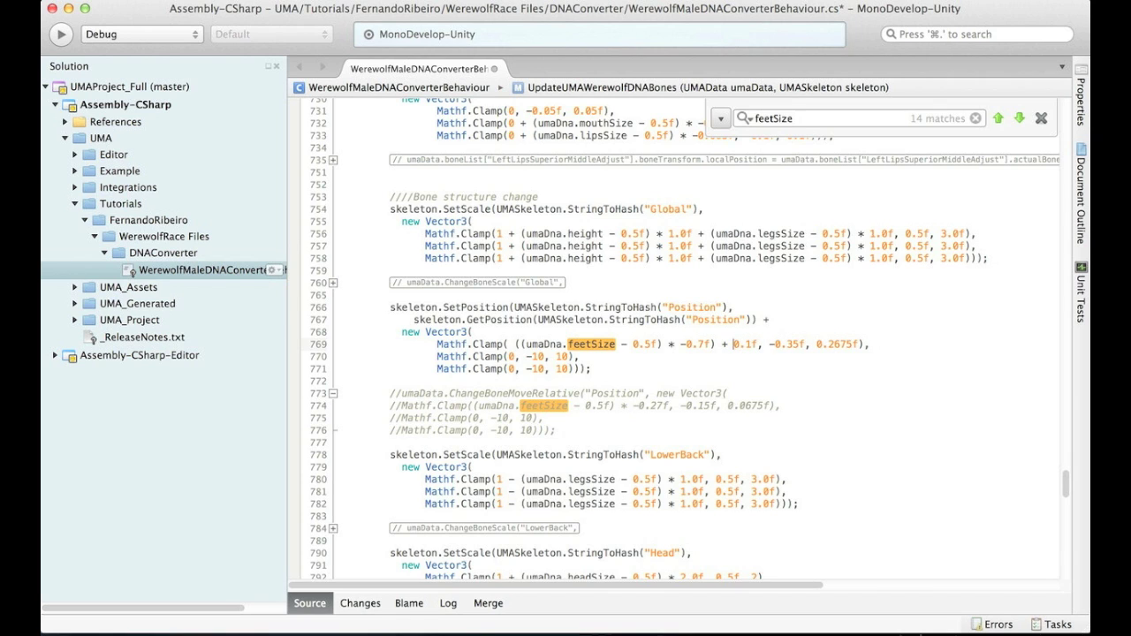
key(BackSpace)
text(-)
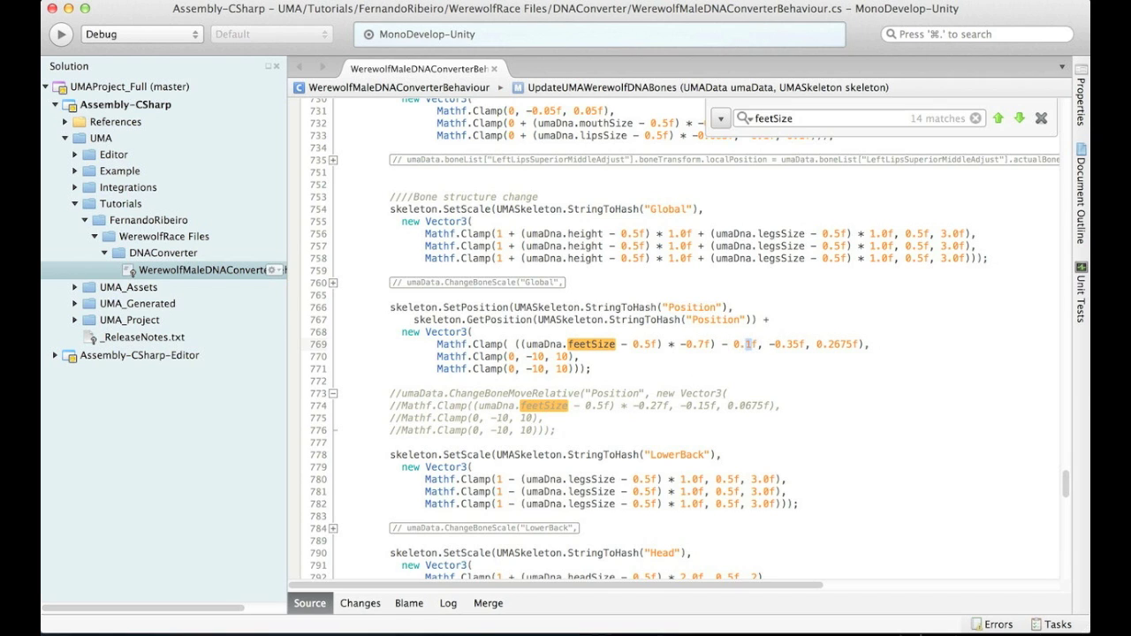
- Set the Position bone's subtracted offset to 0.2f and its lower clamp limit to -0.55f, and save the script
key(BackSpace)
text(2)
click(791, 345)
text(5)
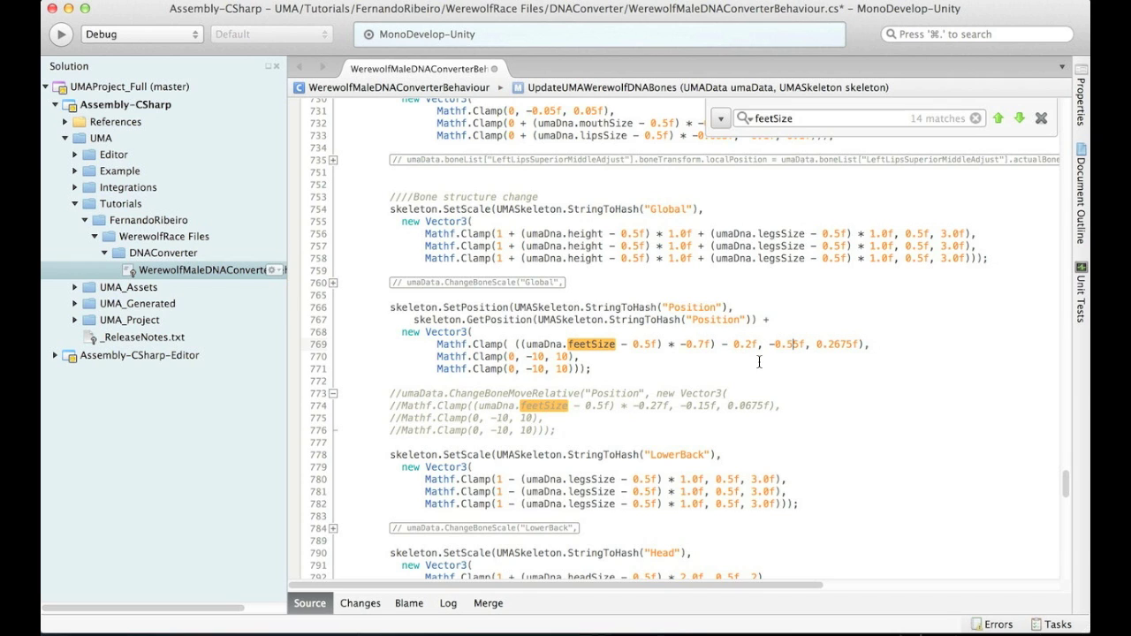
key(super+s)
- Switch to Unity, run the scene, and examine from several angles how the werewolf's feet meet the ground
key(super+Tab)
click(537, 31)
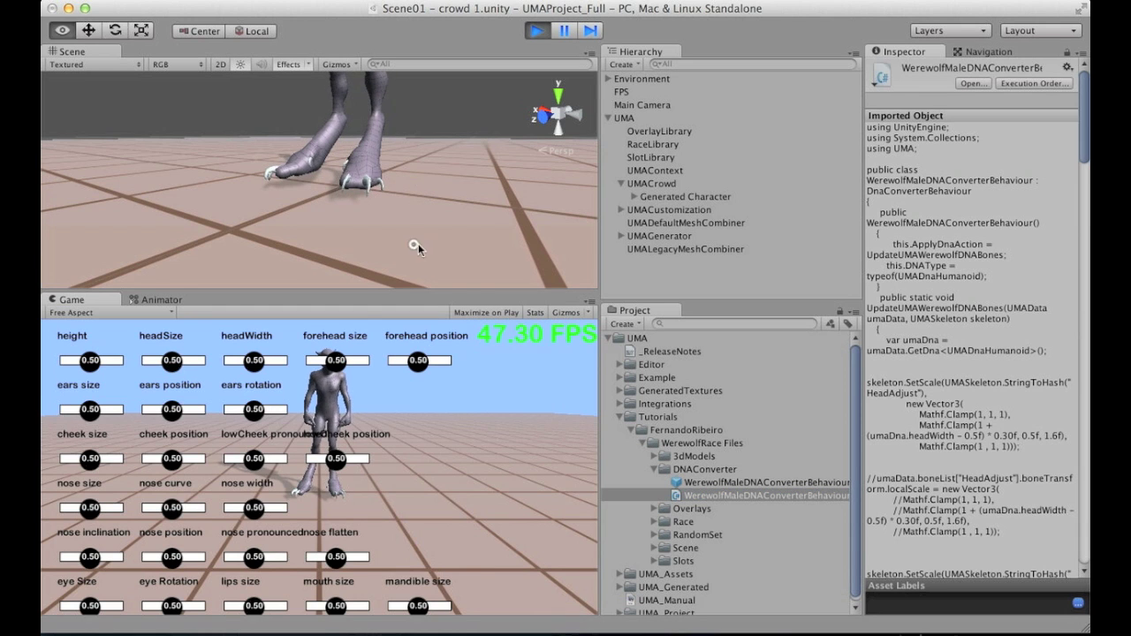
alt+drag(418, 243, 506, 165)
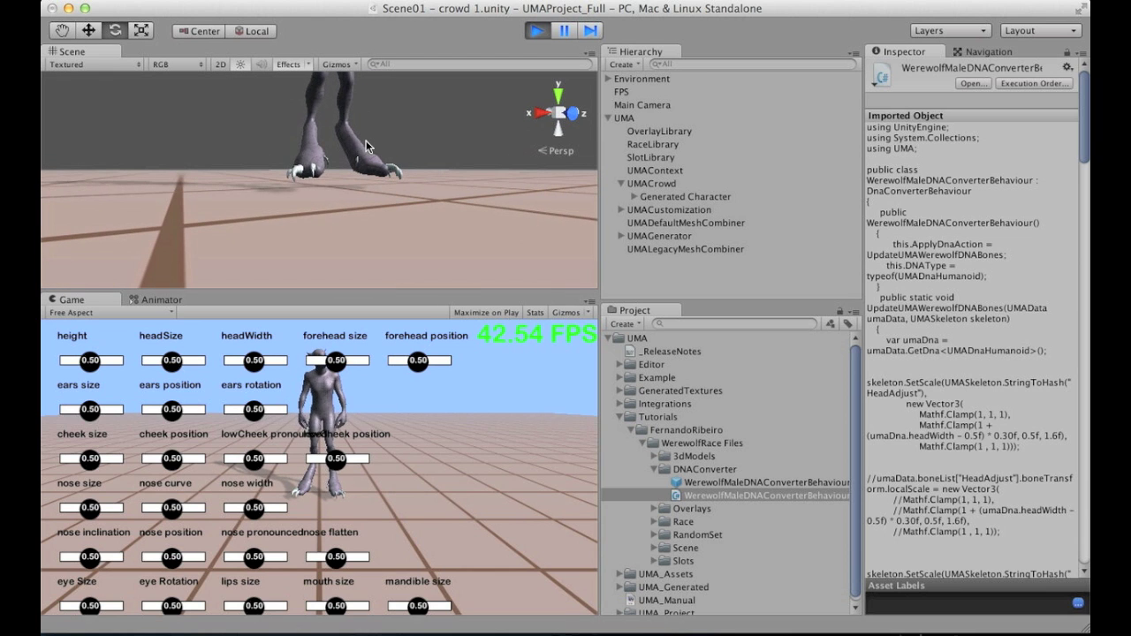
alt+drag(344, 152, 244, 191)
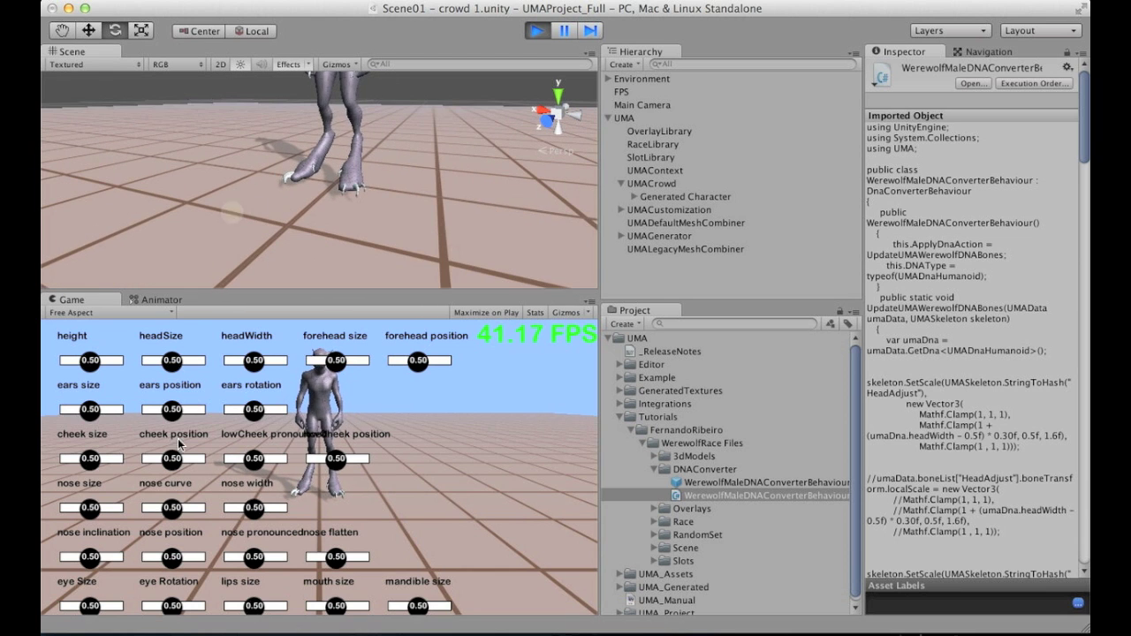
click(564, 31)
- Maximize the running Game view, raise feet Size to 0.69 to check the ground placement, and stop the scene
click(480, 436)
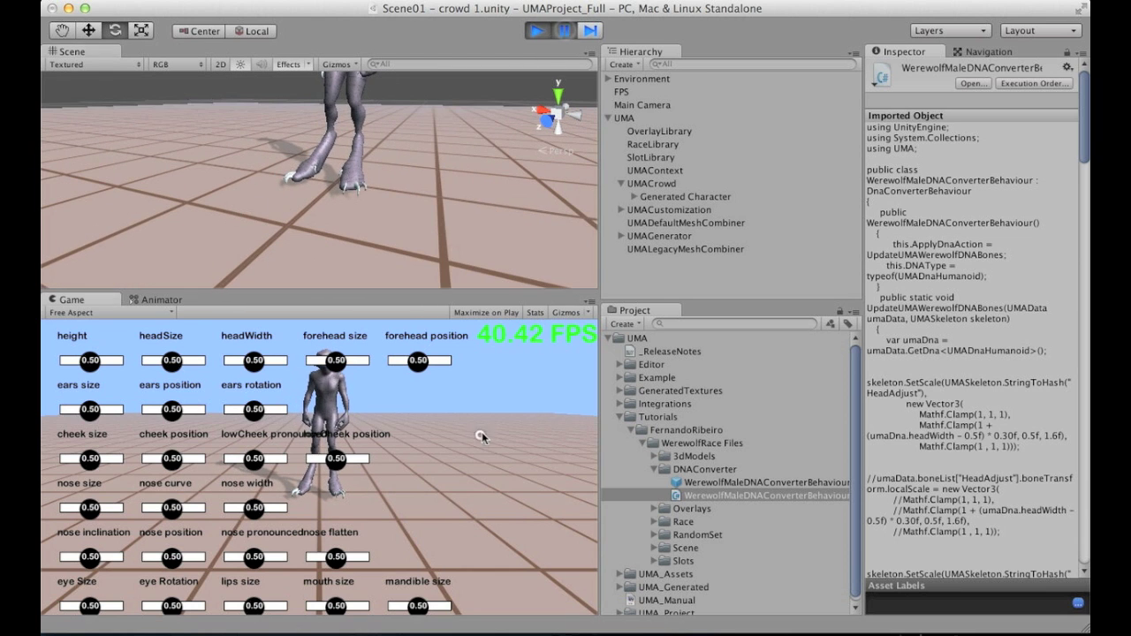
key(shift+space)
click(564, 30)
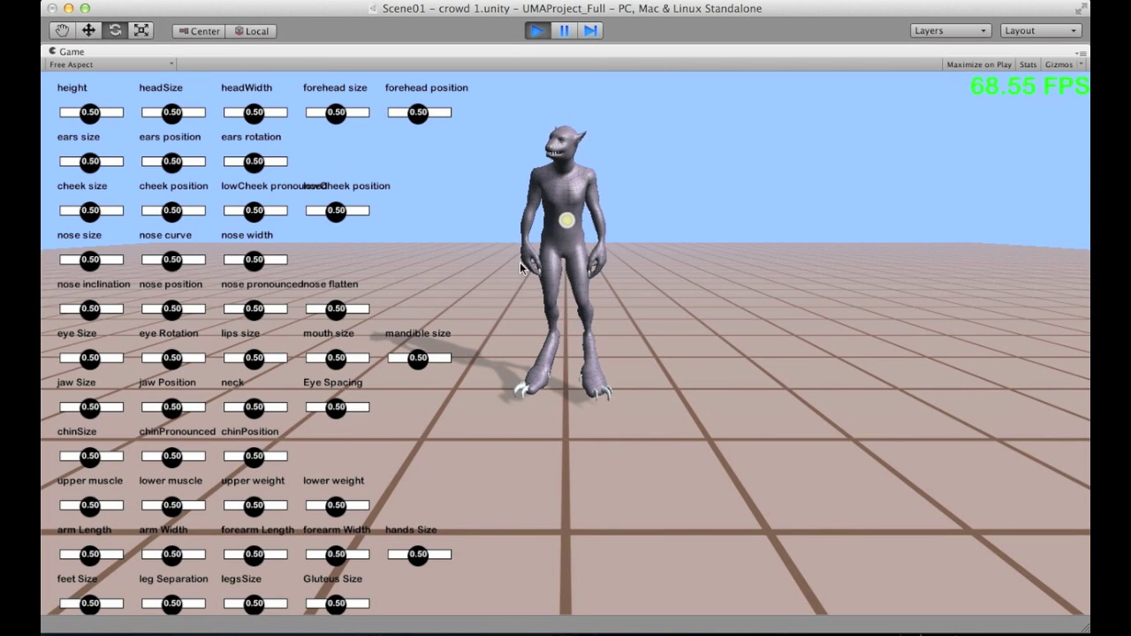
mouse_move(101, 604)
mouse_down()
mouse_move(56, 604)
mouse_move(124, 603)
mouse_move(56, 603)
mouse_move(121, 604)
mouse_move(58, 602)
mouse_move(102, 603)
mouse_up()
click(536, 30)
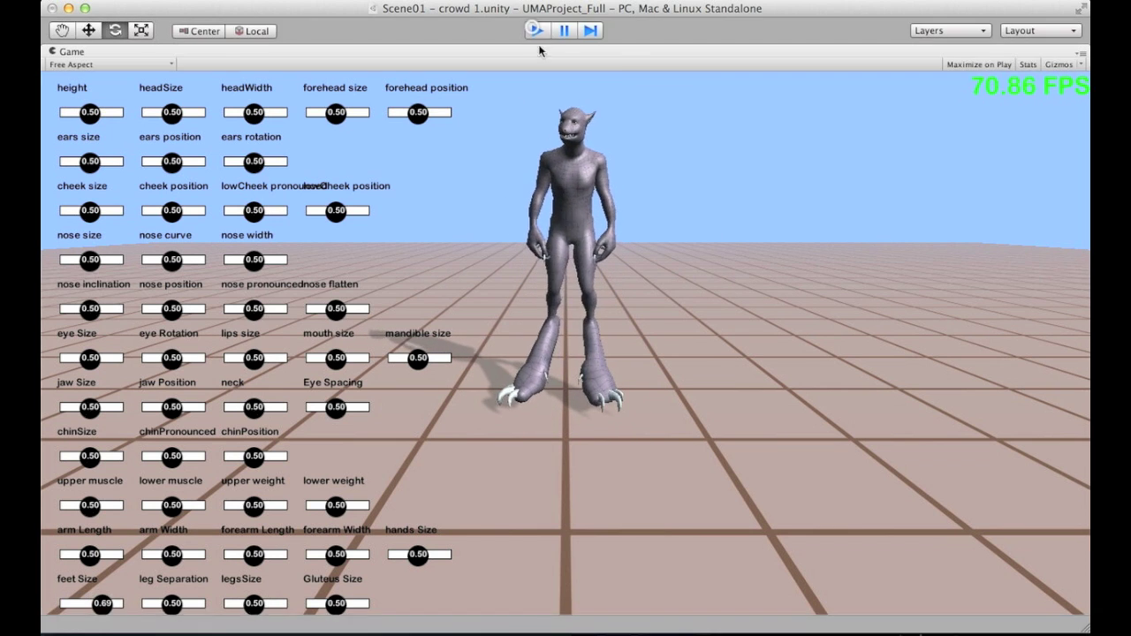